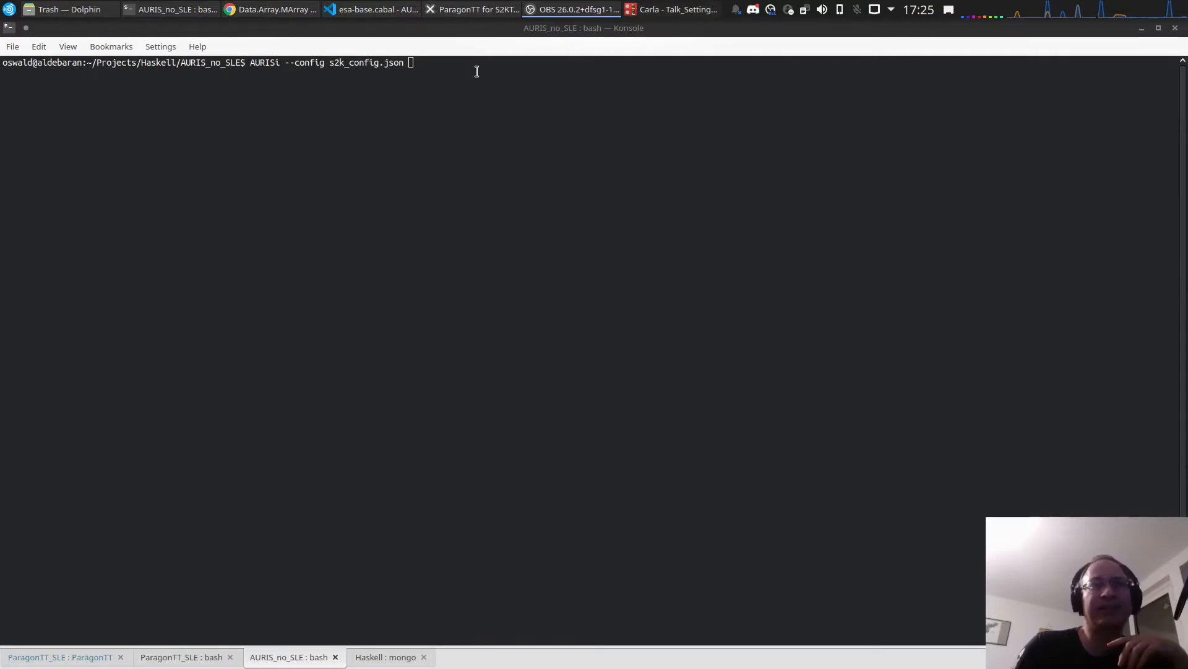
Launch AURISi from the terminal with the s2k_config.json configuration and move its window up so it fits on screen.
left_click(474, 9)
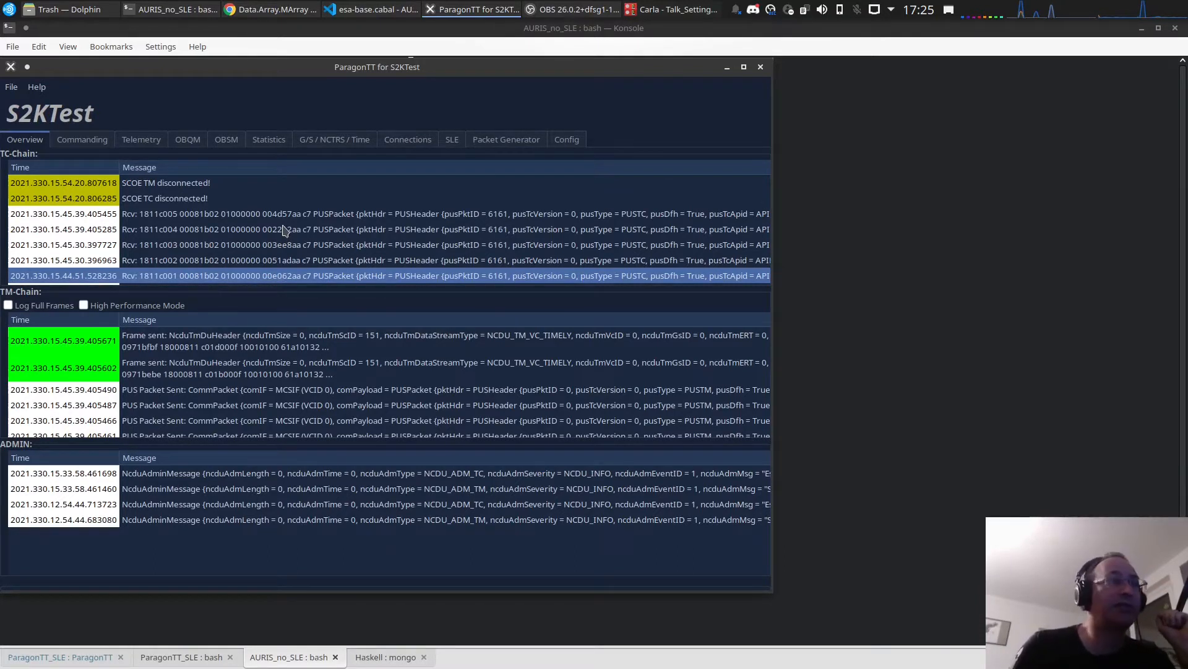
key("alt+Tab")
key("Return")
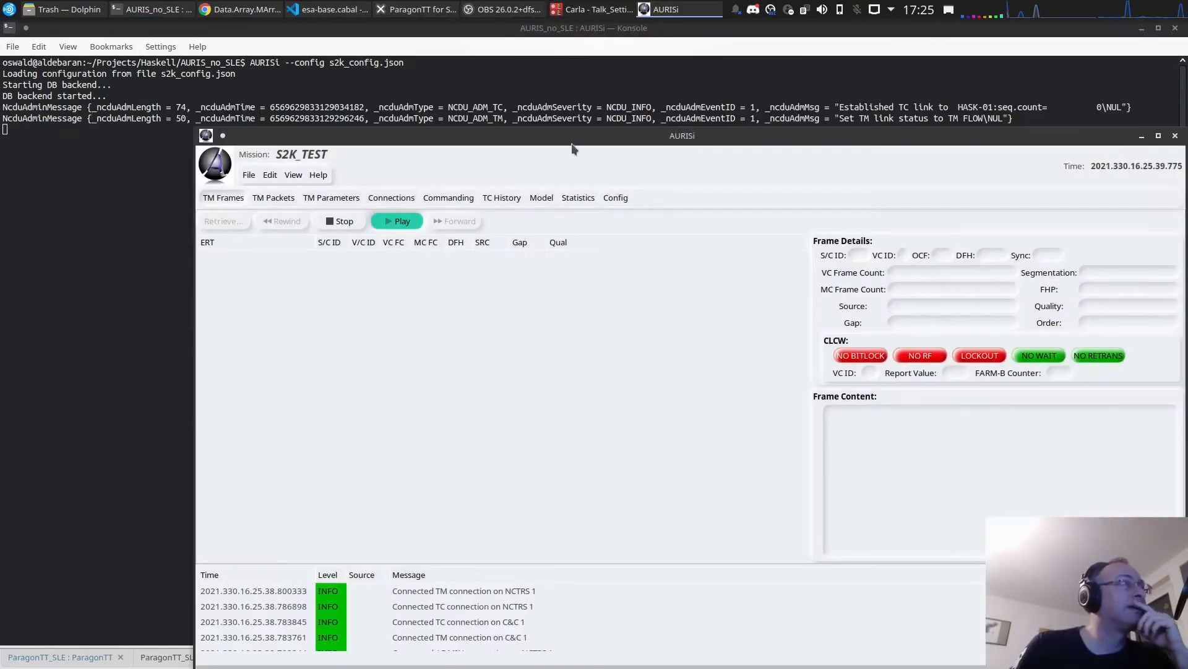
left_click_drag(572, 136, 559, 40)
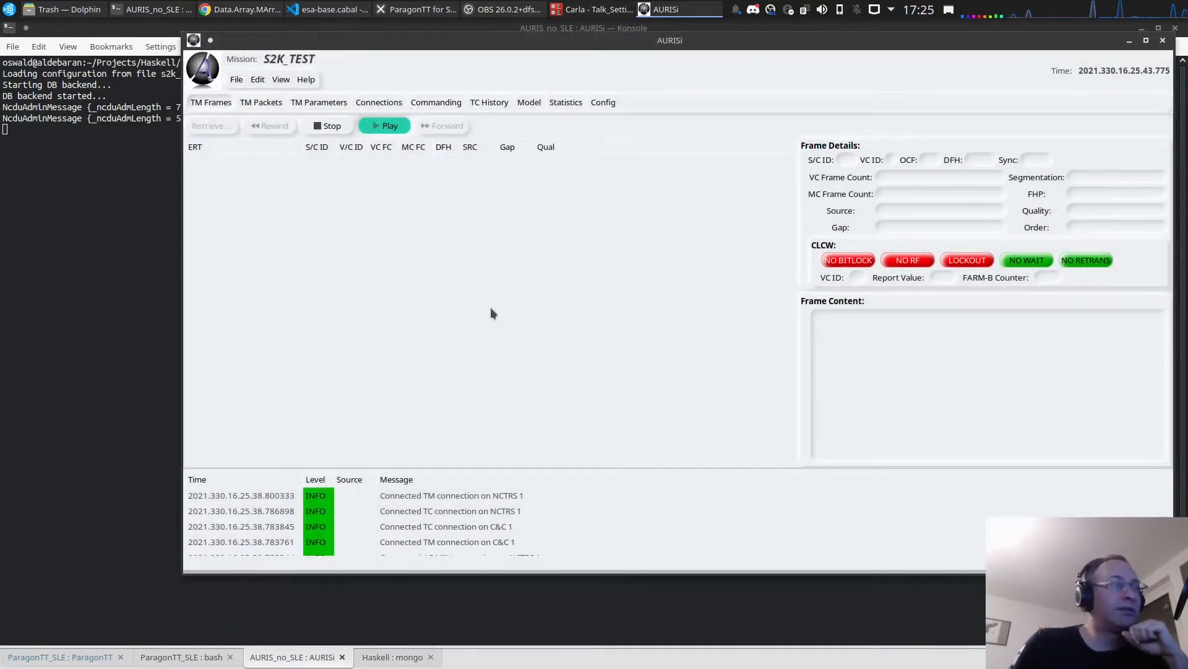
Examine the NCTRS and C&C connection entries in the AURISi event log.
left_click(427, 511)
left_click(433, 541)
left_click(433, 525)
left_click(433, 496)
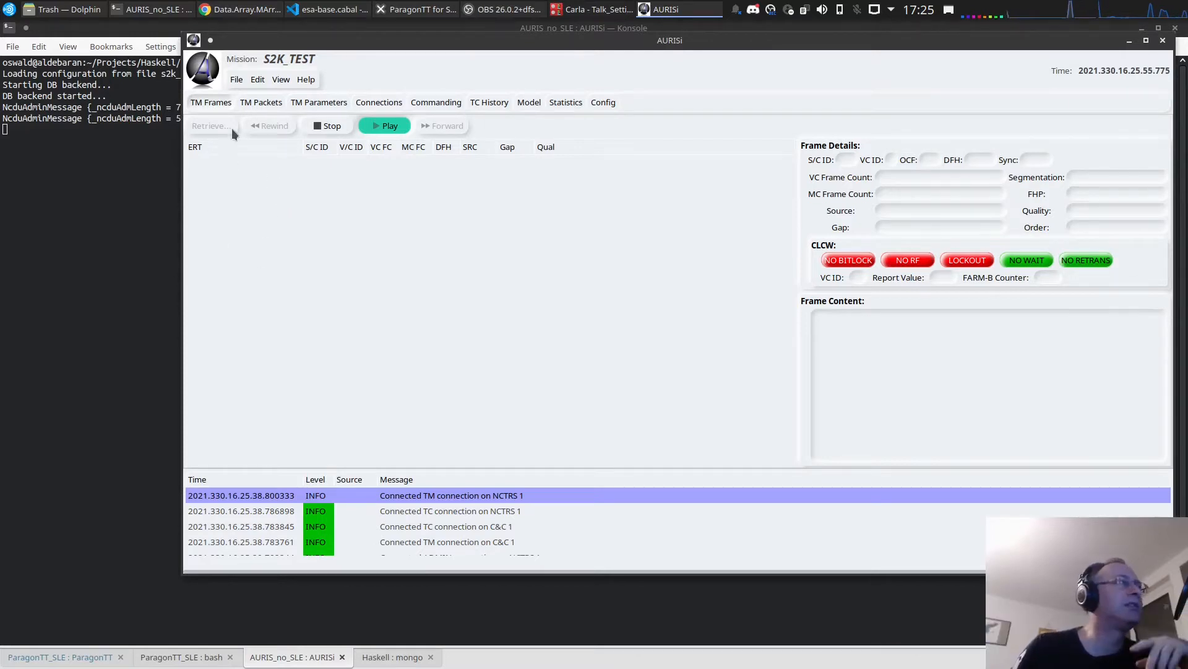
Review the TM packet, TM parameter and connection displays in AURISi and return to the TM frame display.
left_click(257, 101)
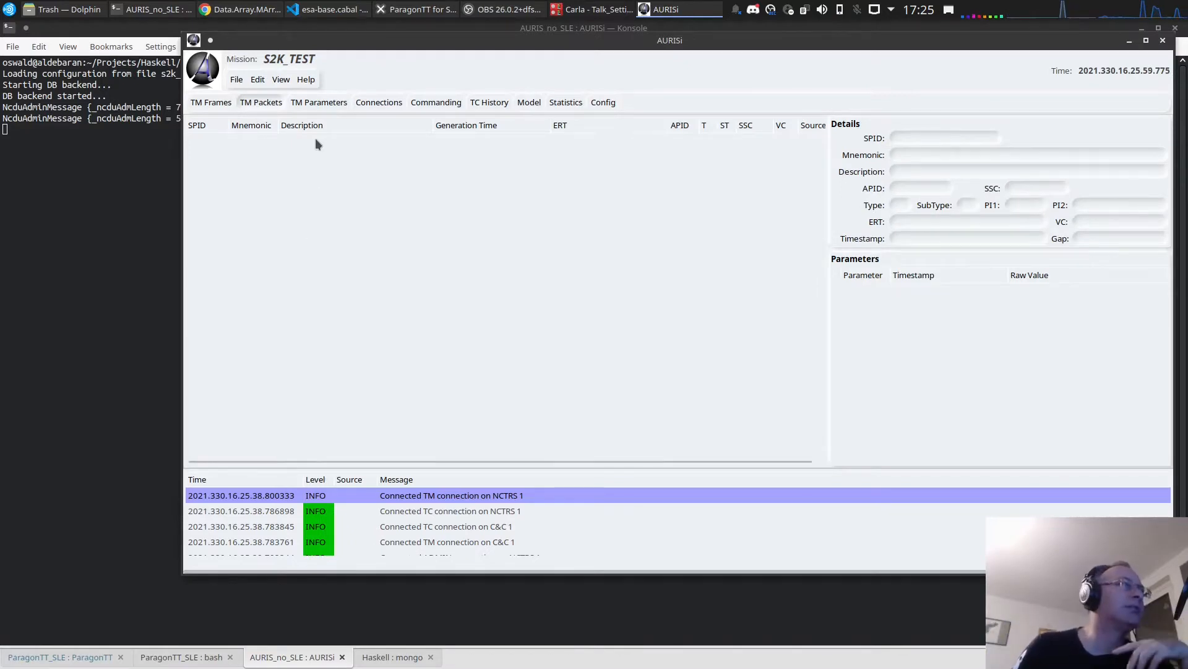
left_click(319, 102)
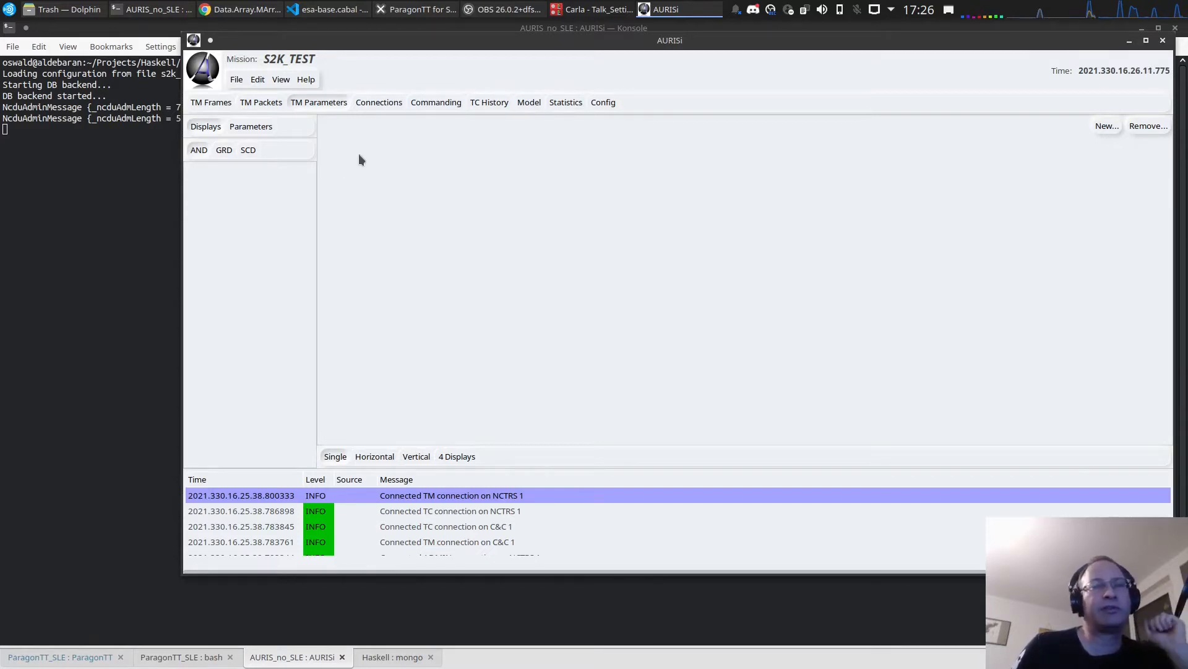
left_click(380, 105)
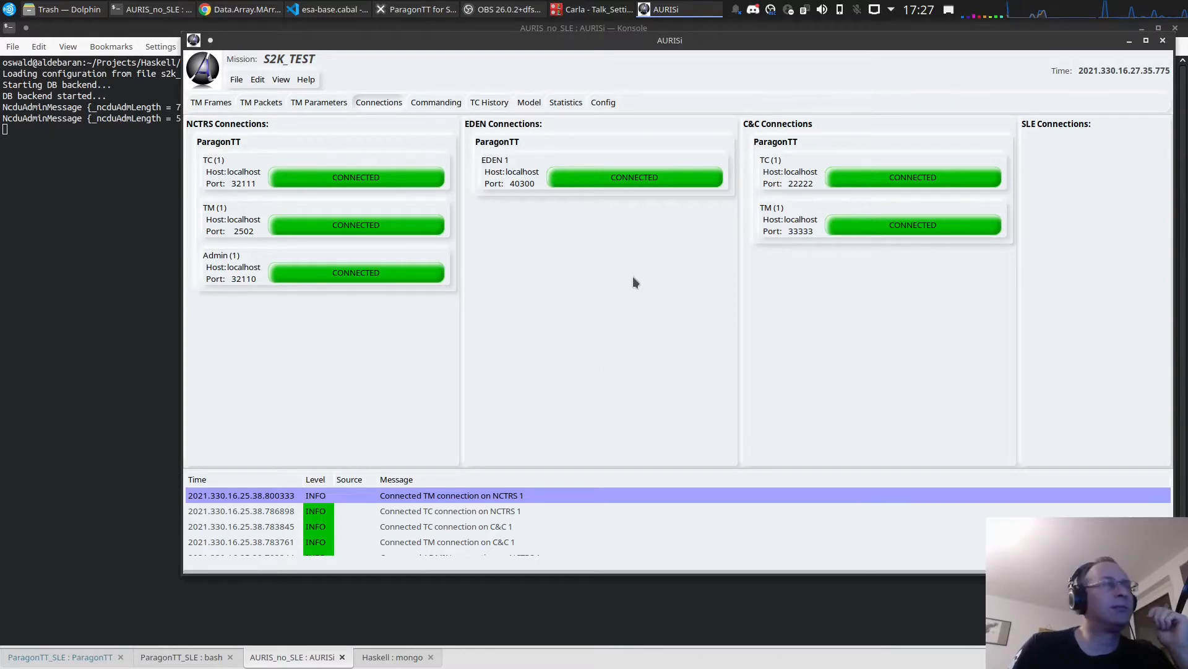
left_click(211, 104)
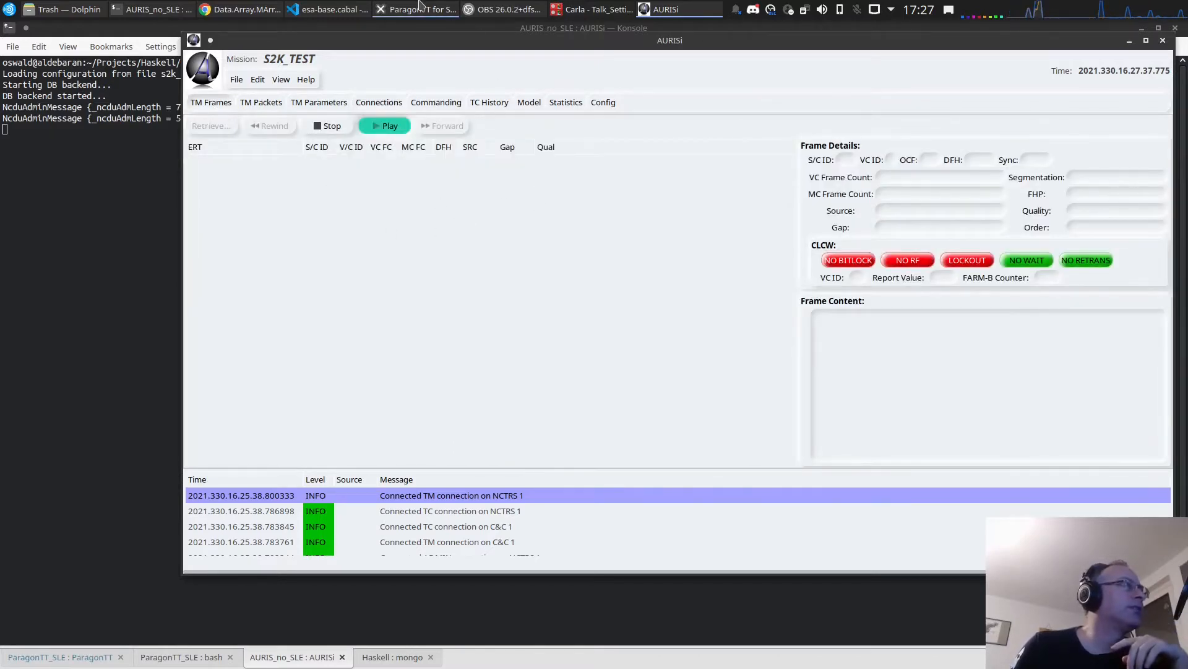
left_click(418, 9)
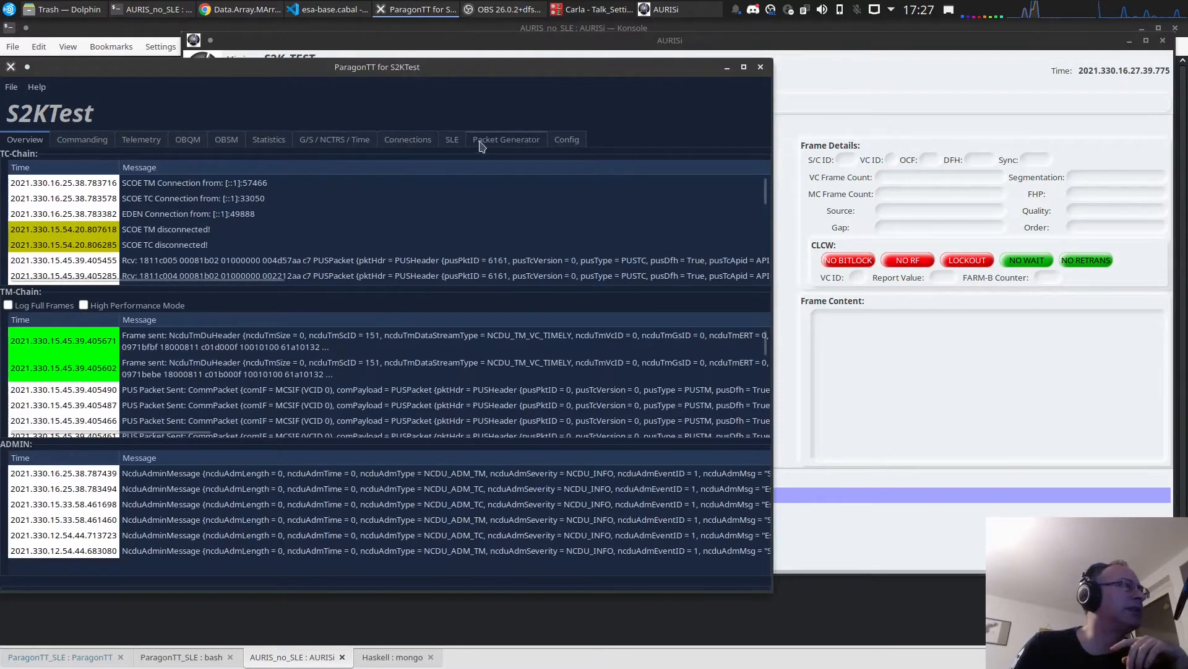
left_click(871, 54)
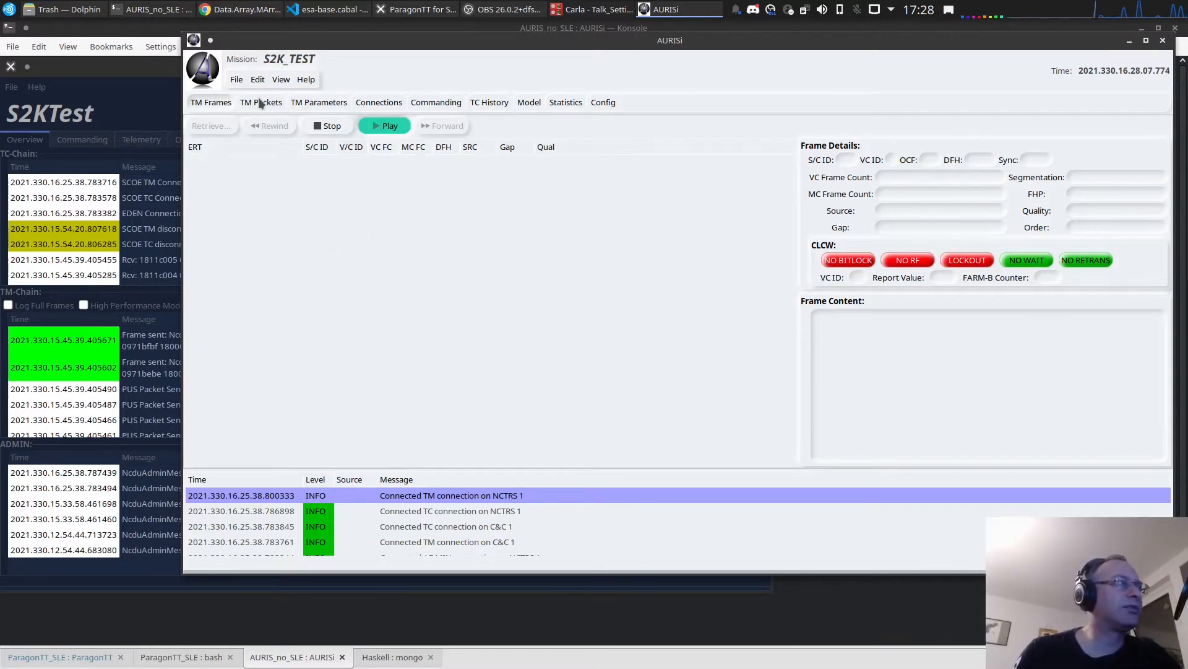
Look at the MIB import directory chooser and close it without importing anything.
left_click(238, 80)
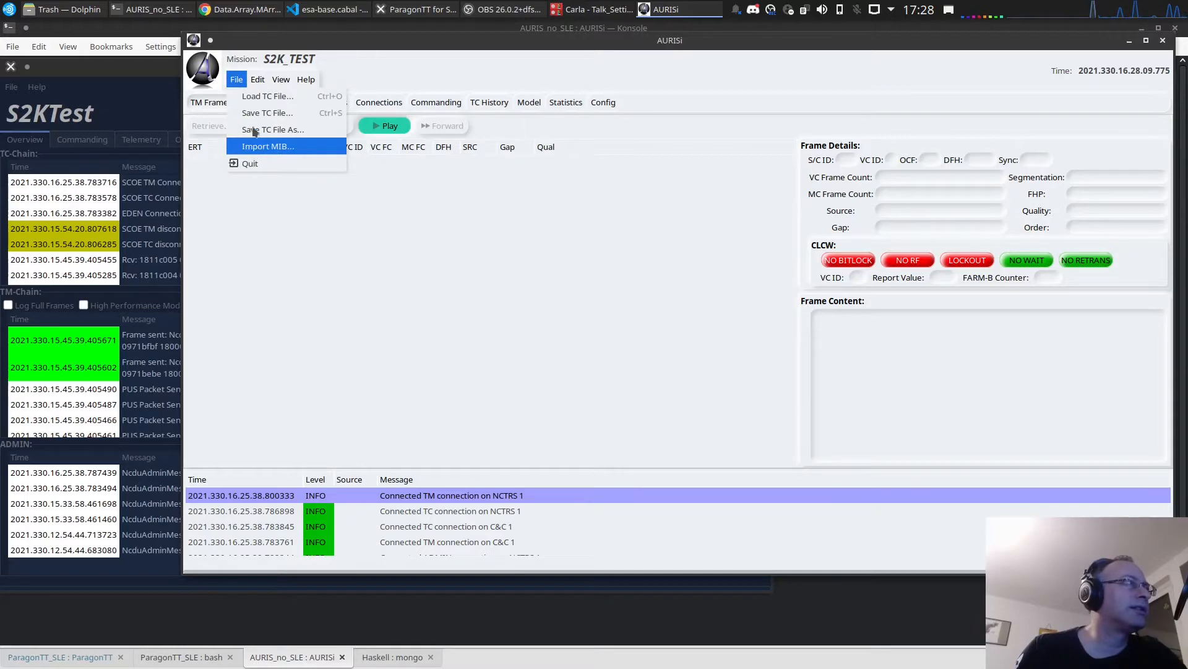
left_click(261, 149)
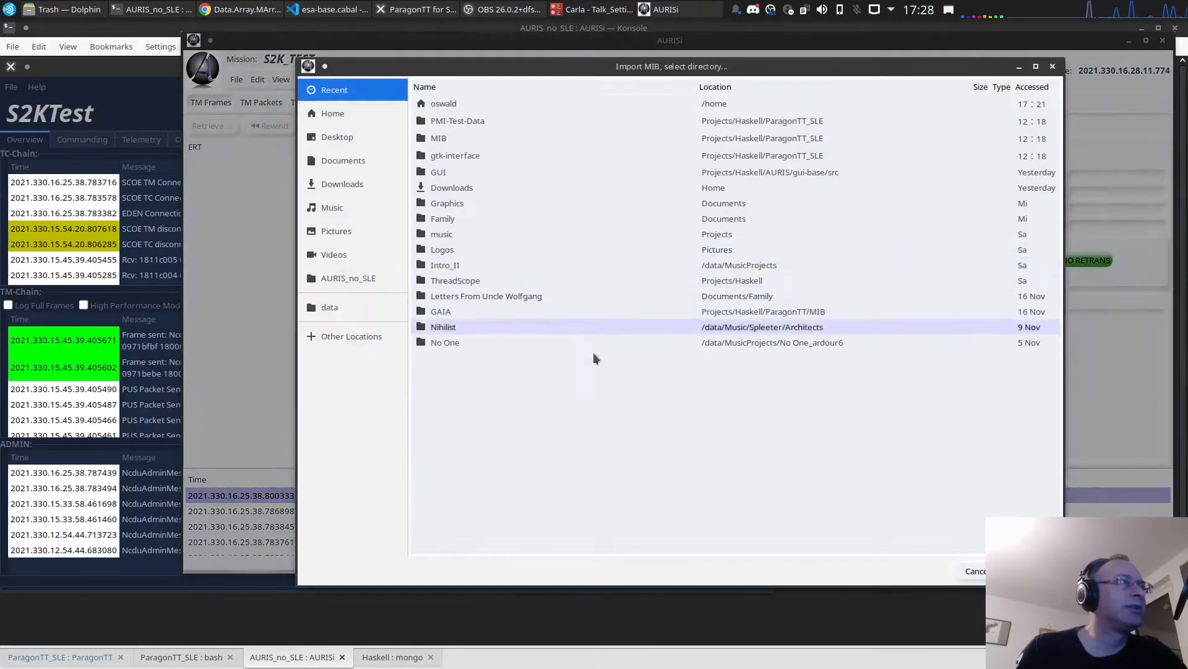
left_click(973, 571)
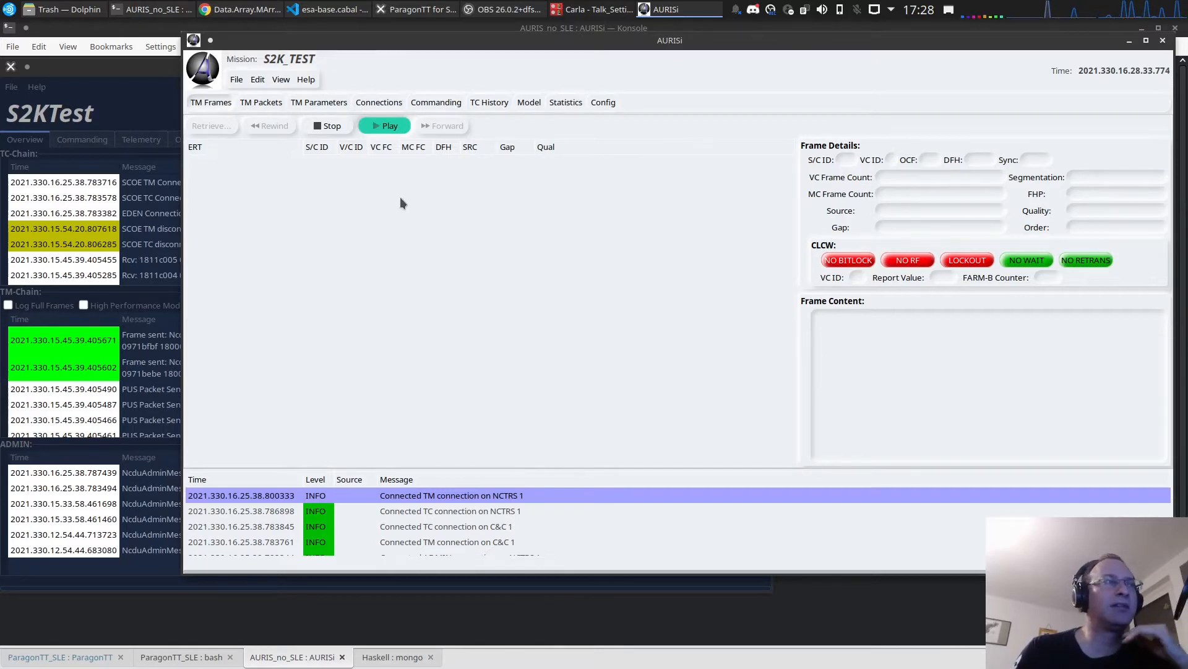
Switch to ParagonTT and send the DH_Housekeeping_Parameters_2 packet (SPID 52) twice from its packet generator.
left_click(151, 68)
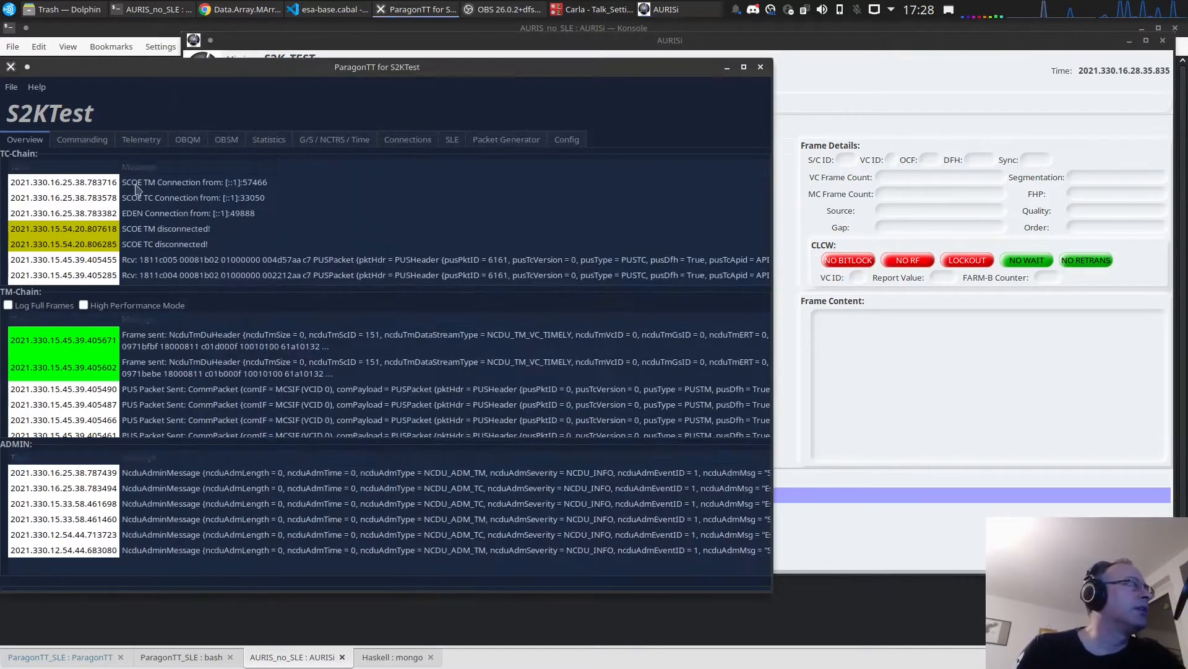
left_click(487, 141)
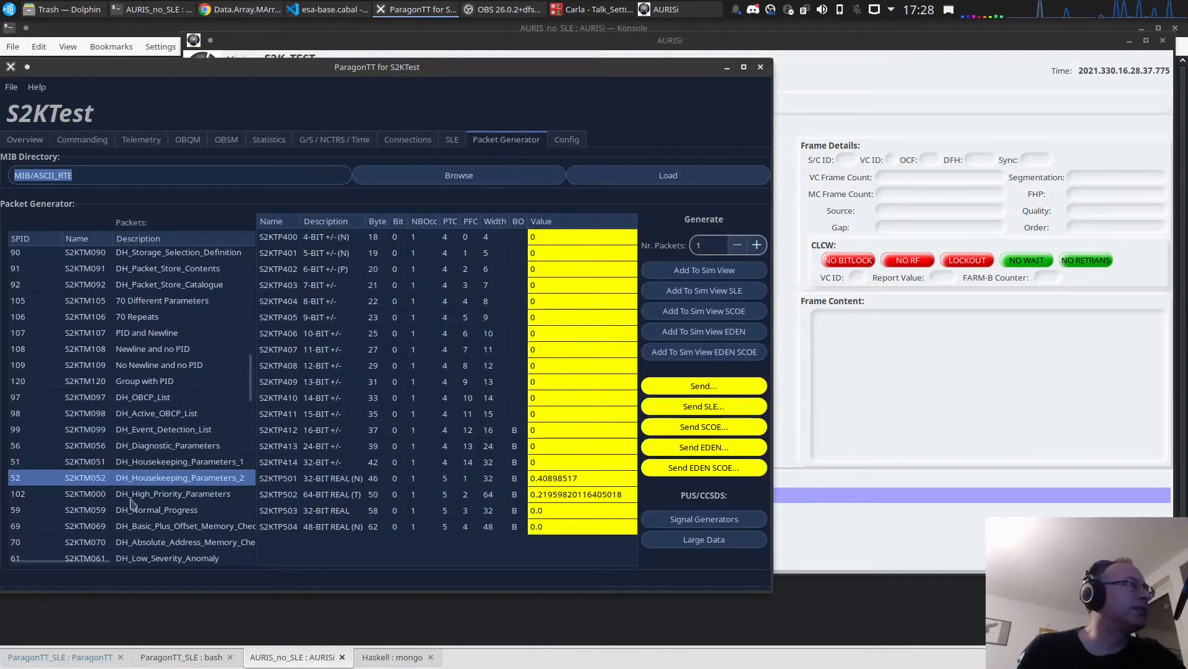
left_click(168, 398)
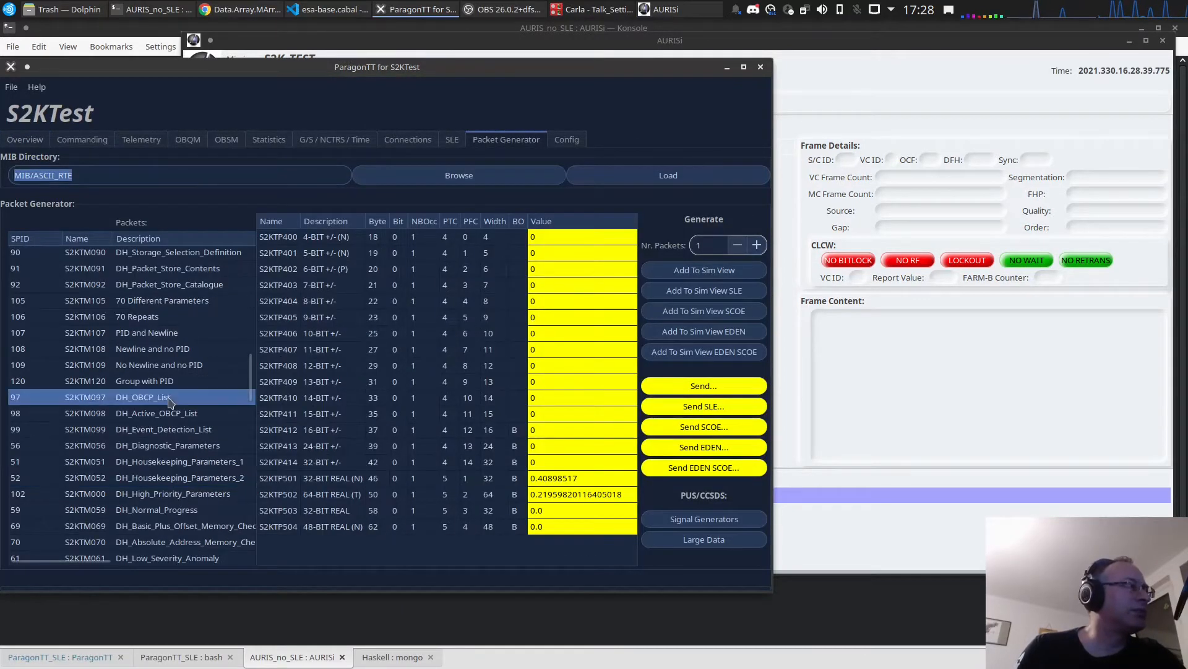
left_click(164, 332)
left_click(164, 283)
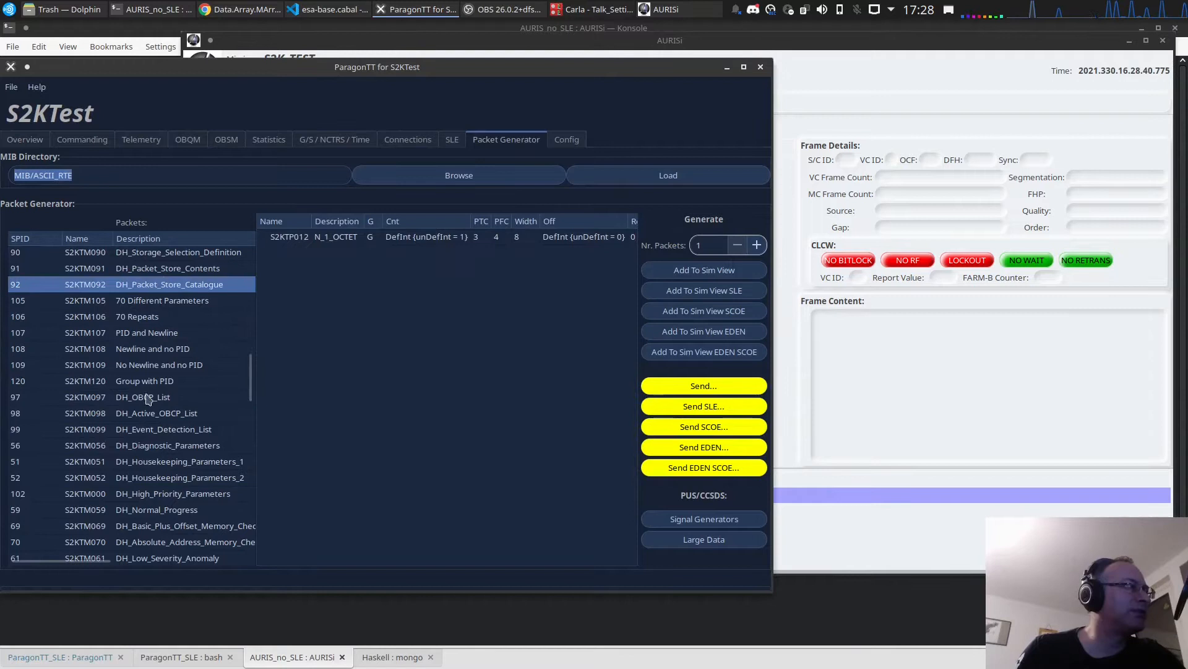
left_click(153, 478)
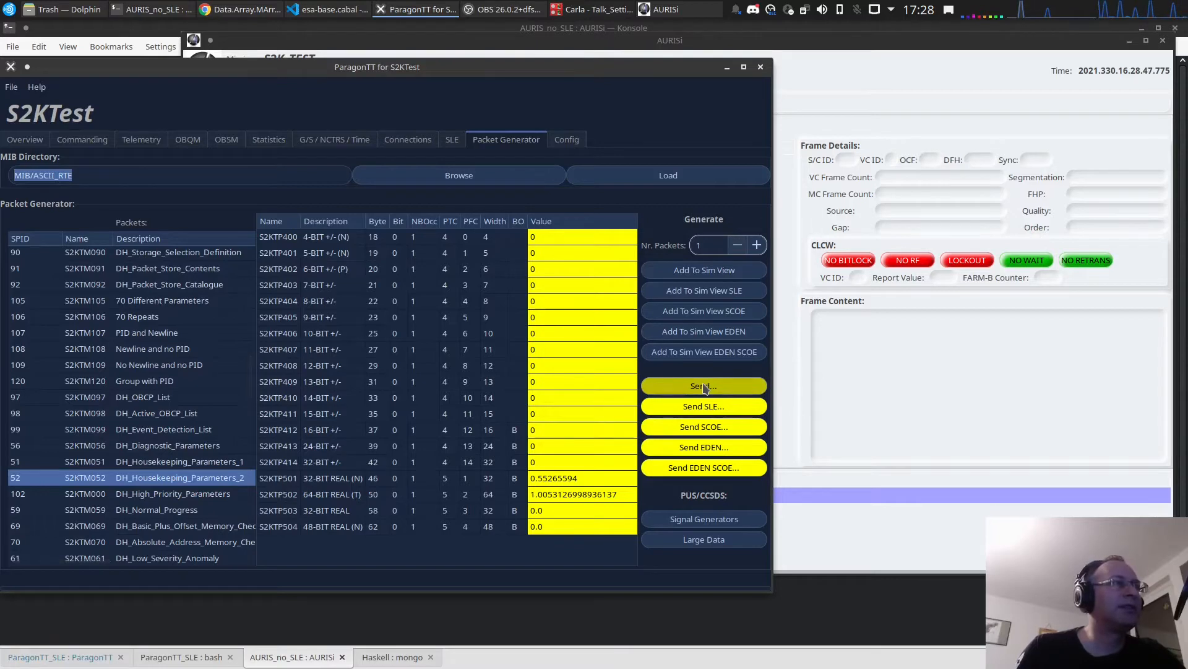
Switch back to AURISi and inspect the details and hex content of the newest received TM frame.
left_click(851, 89)
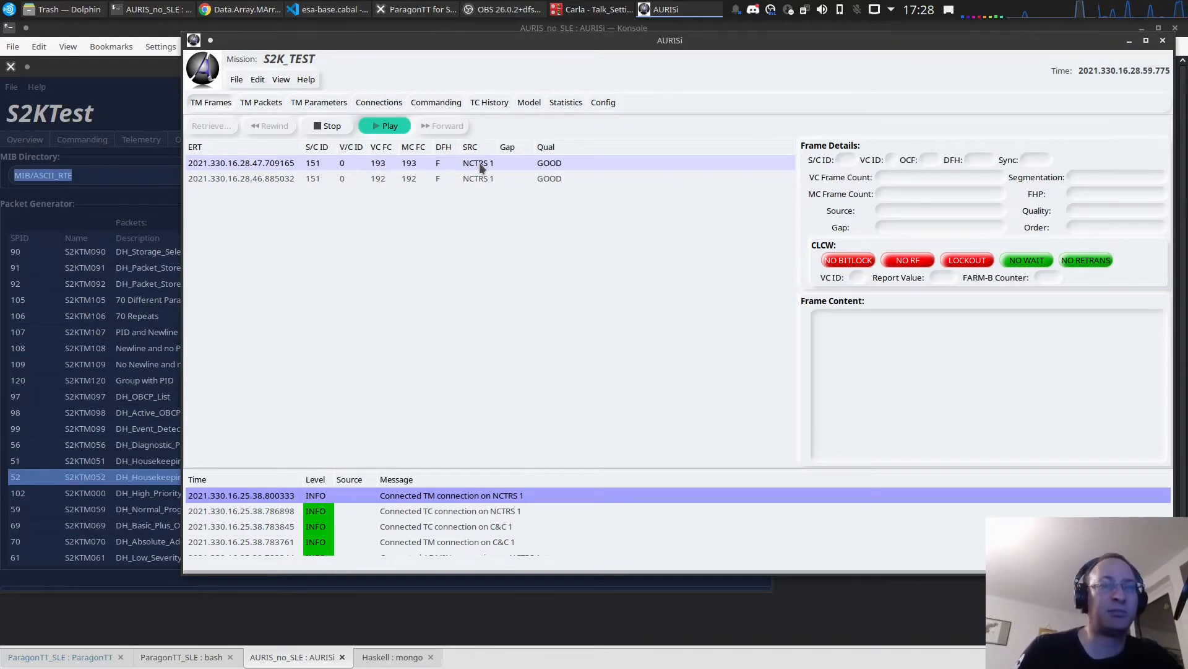
left_click(272, 163)
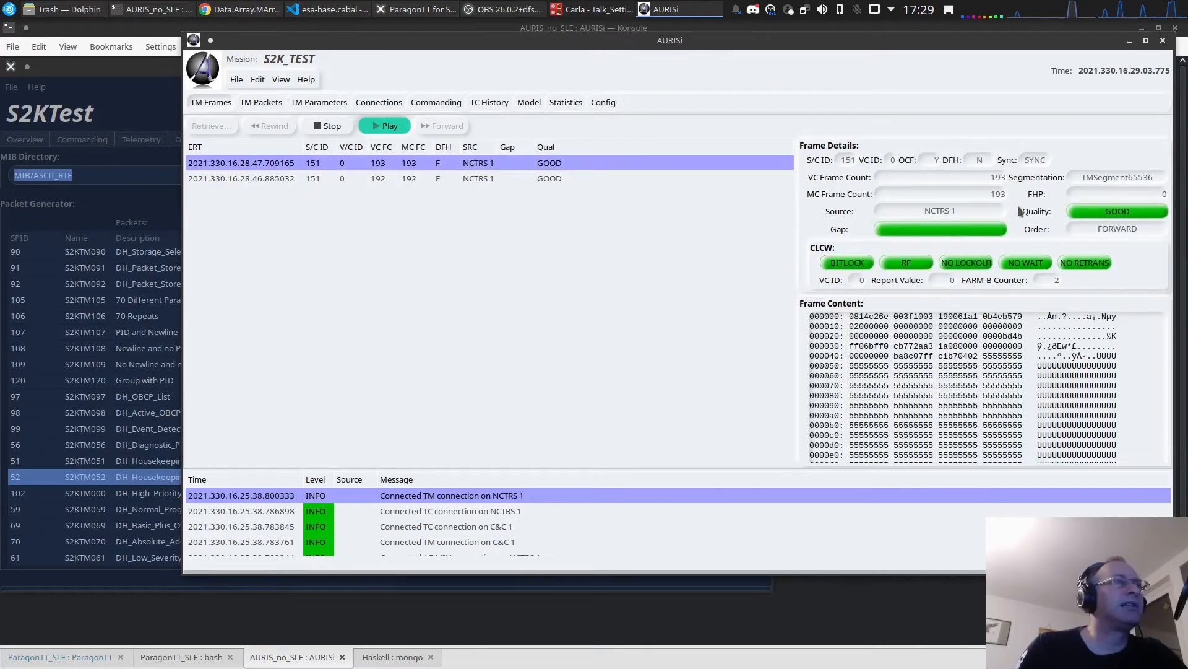
scroll(928, 408, "down", 1)
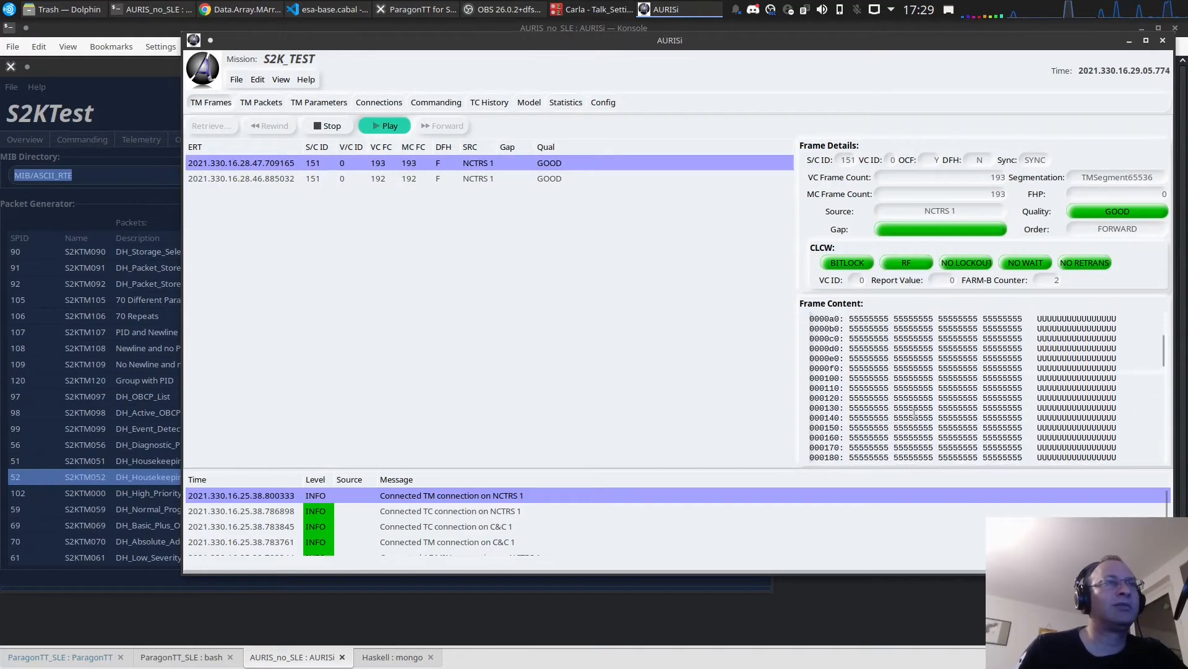
scroll(914, 410, "up", 1)
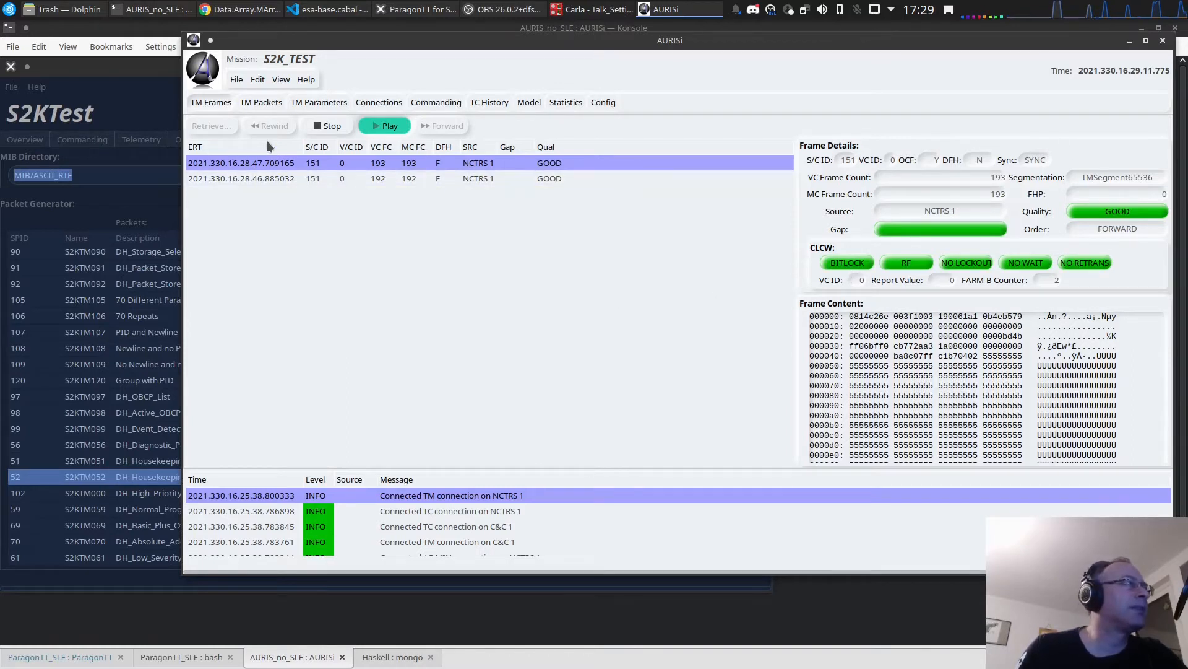
Inspect the details and all parameter raw values of the newest DH_Housekeeping_Parameters_2 packet.
left_click(265, 104)
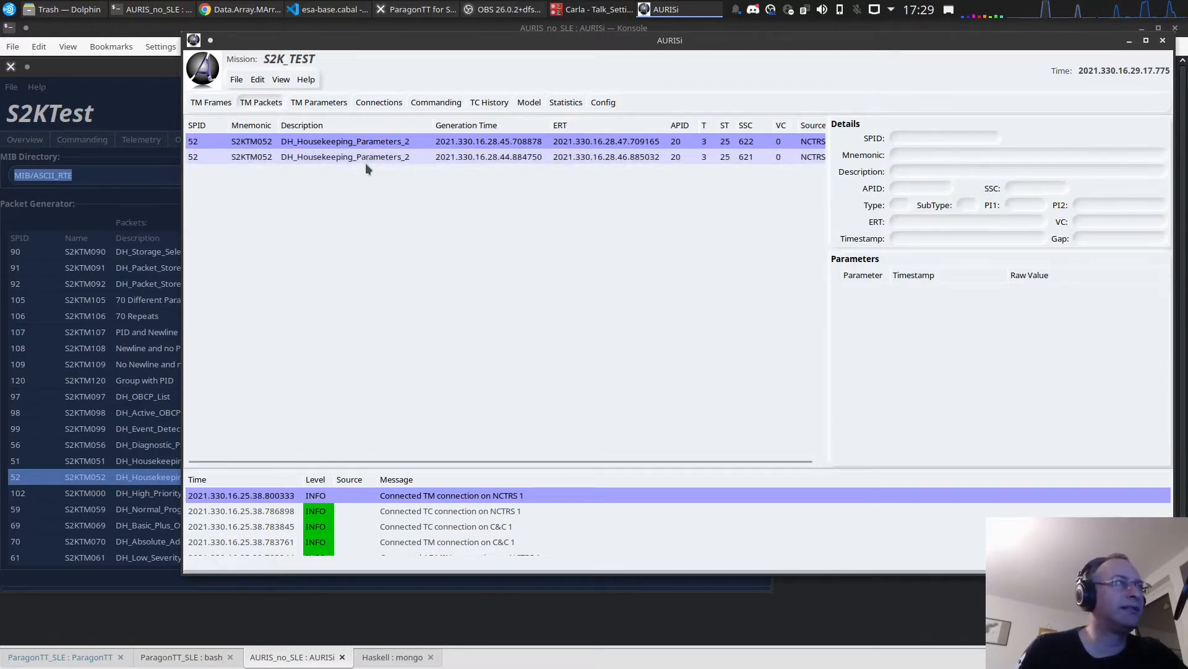
left_click(366, 142)
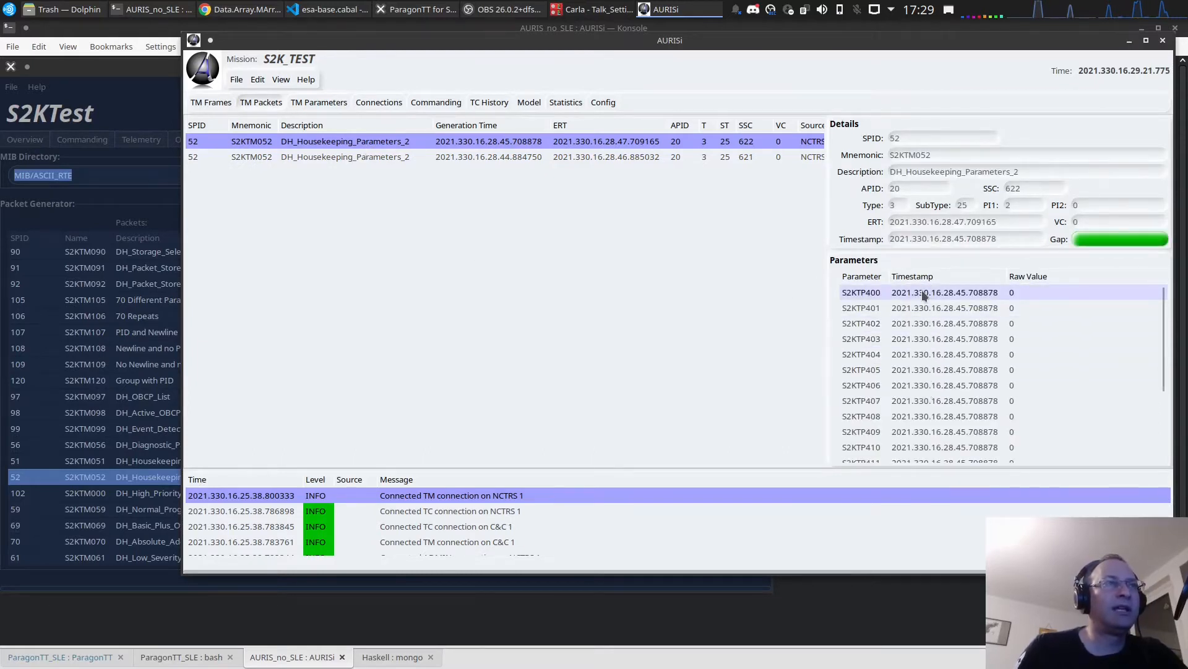
scroll(922, 290, "down", 1)
scroll(923, 295, "down", 3)
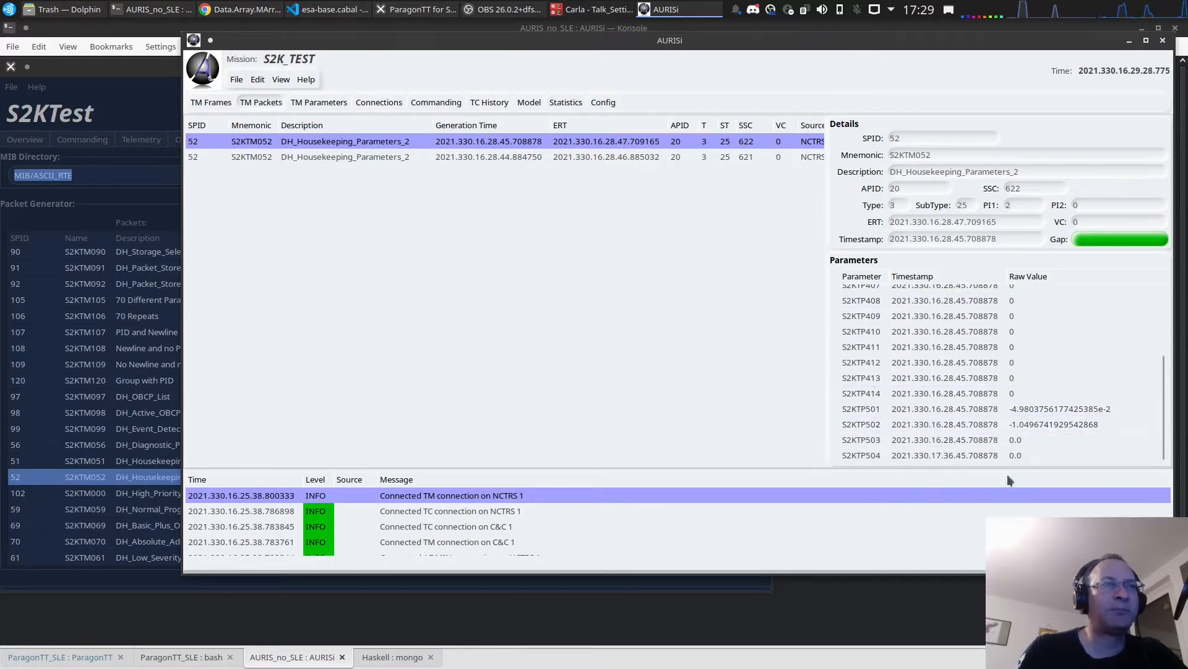
Stop the live TM frame display and resume live playback.
left_click(224, 101)
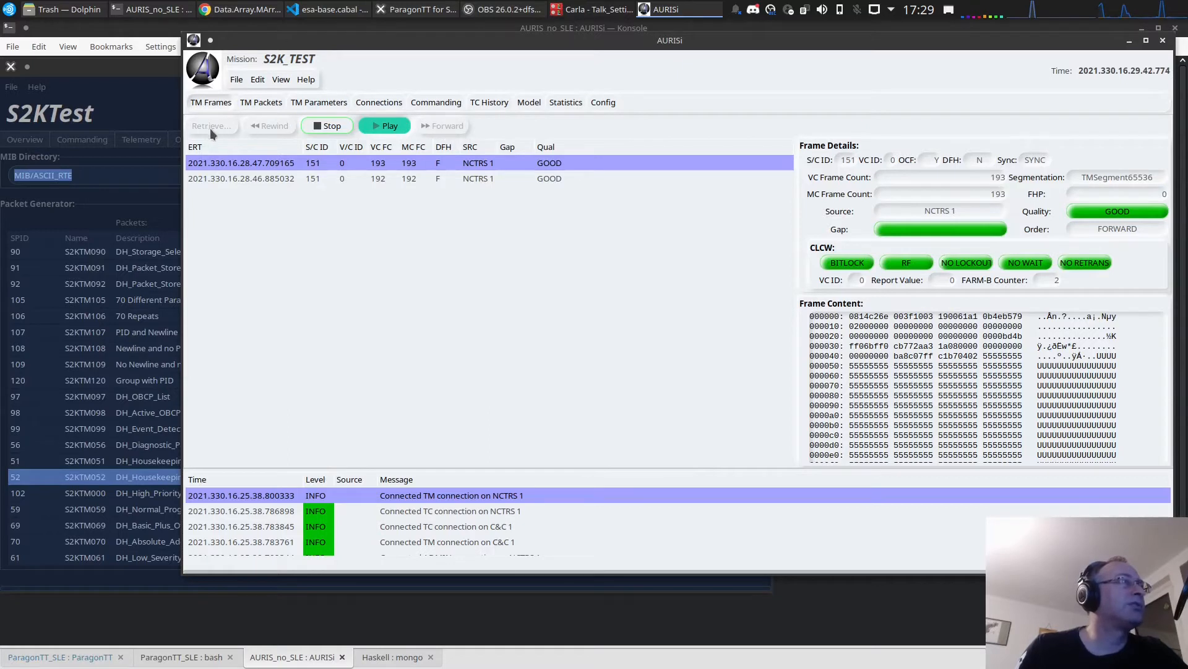
left_click(339, 127)
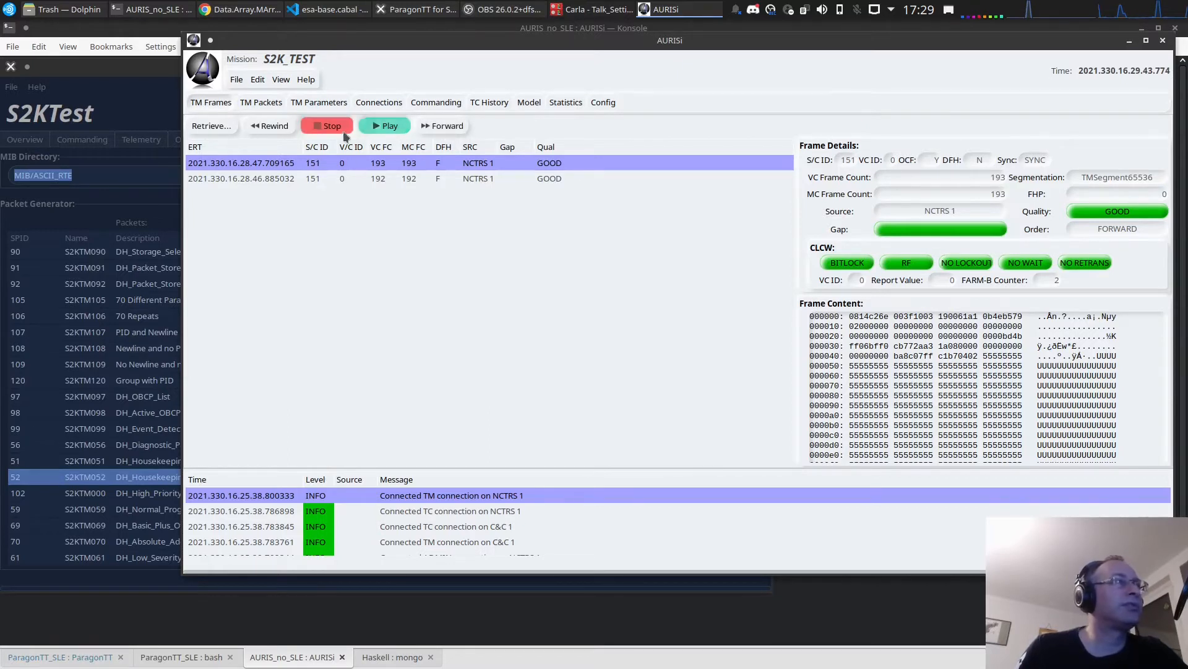
left_click(378, 126)
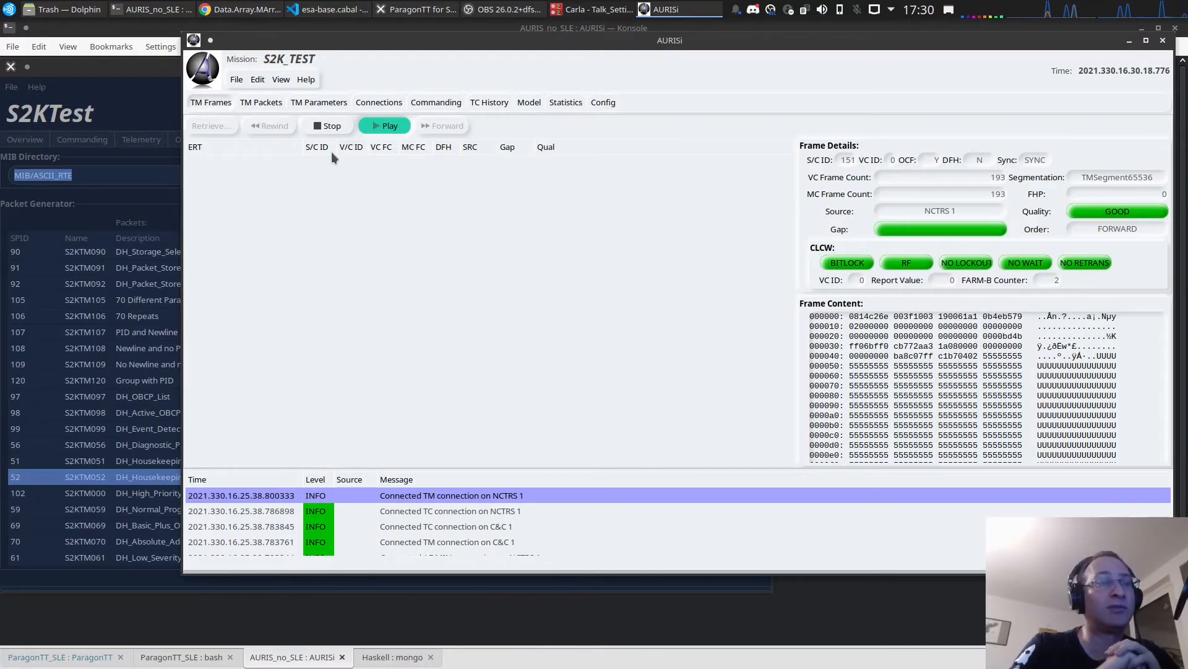
Switch to the MongoDB shell in Konsole and list the databases.
left_click(392, 657)
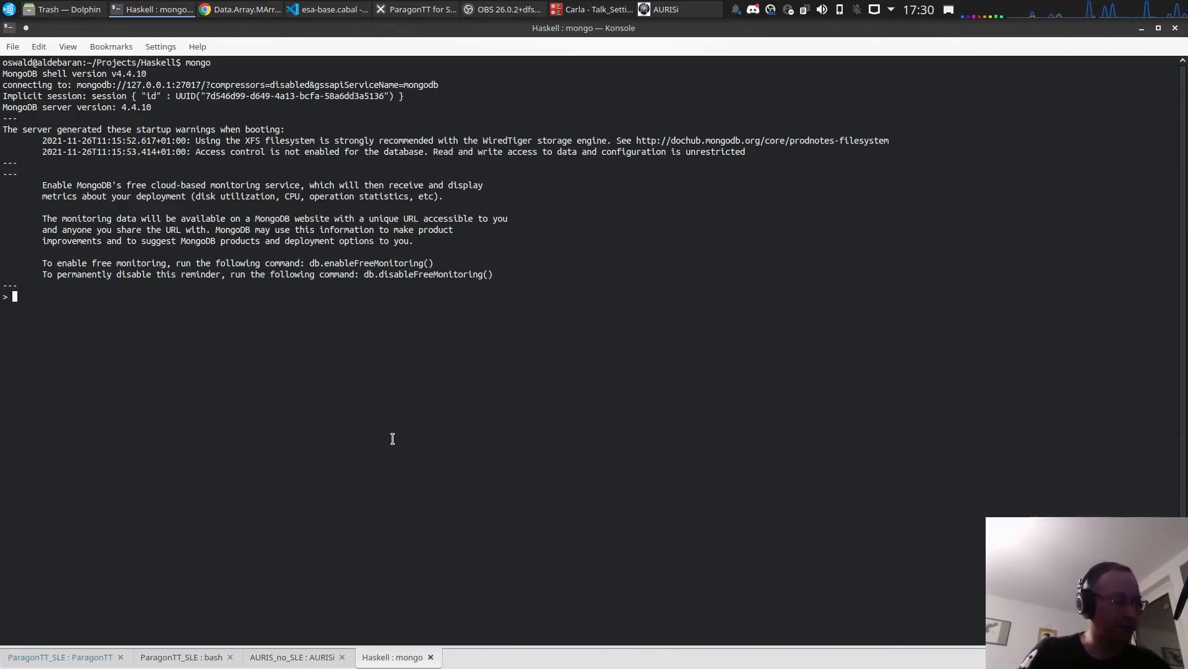
type("show dbs")
key("Return")
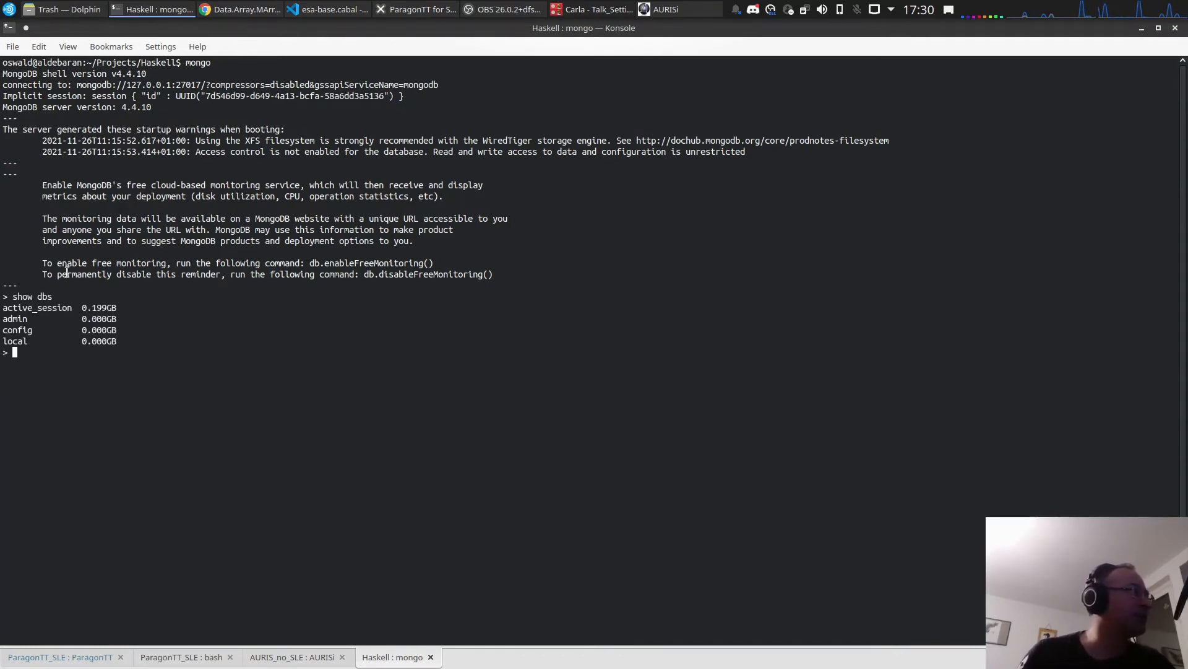
double_click(60, 308)
left_click(450, 369)
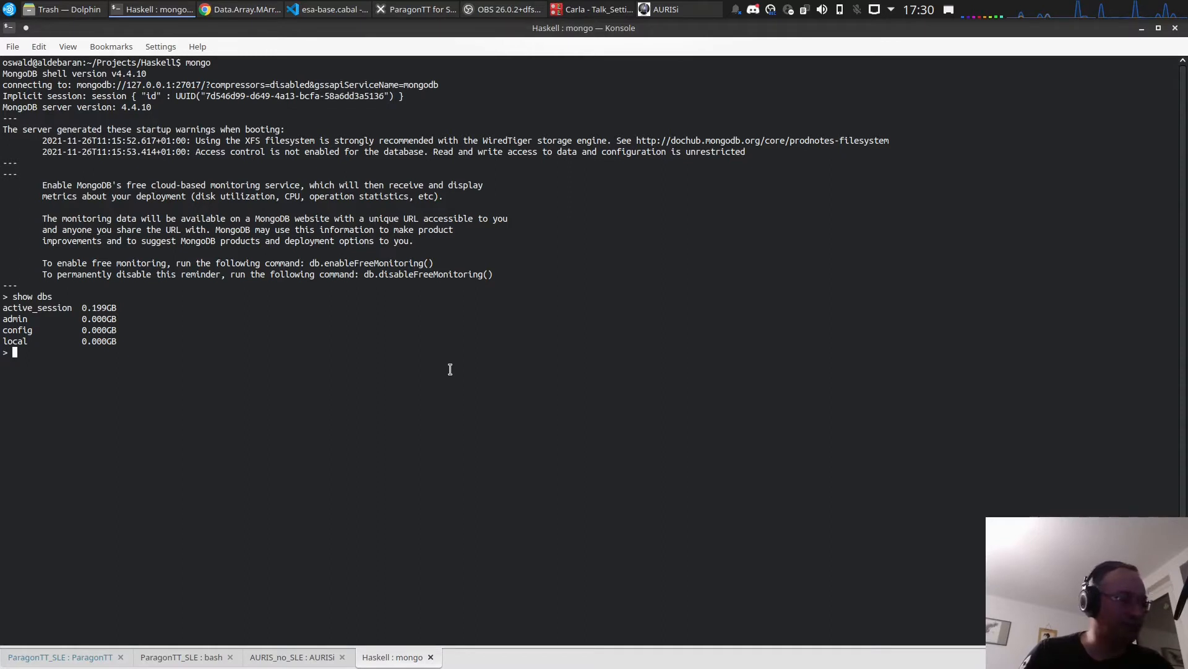
Select the active_session database and list its collections.
type("use ac")
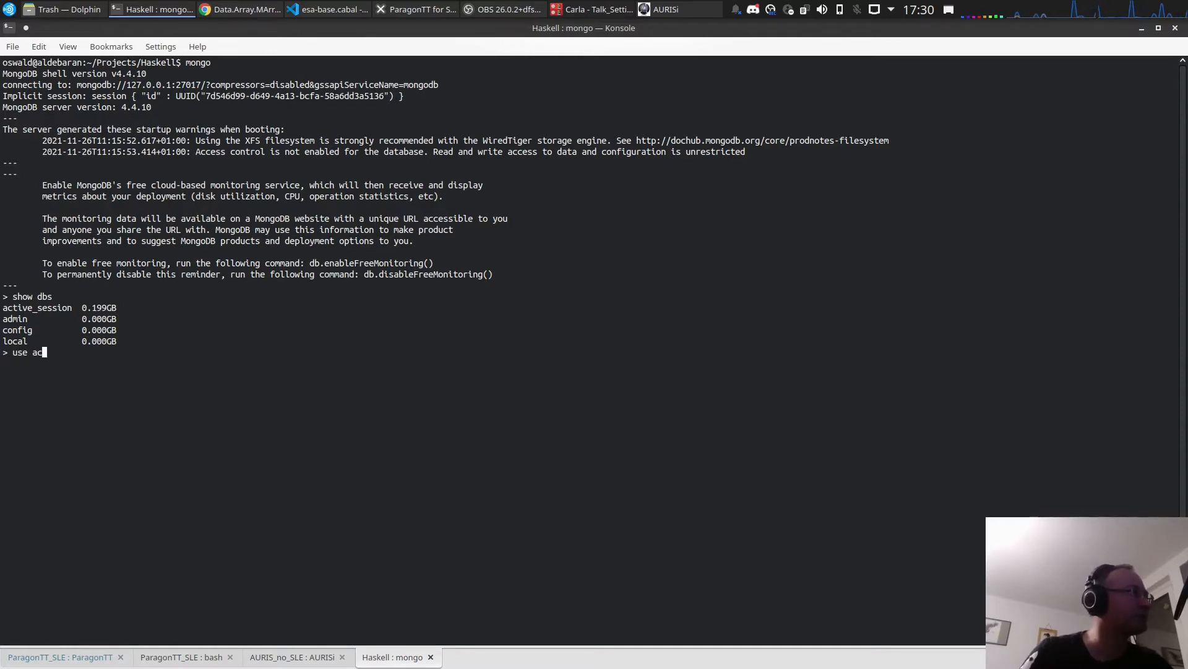
type("tive_session")
key("Return")
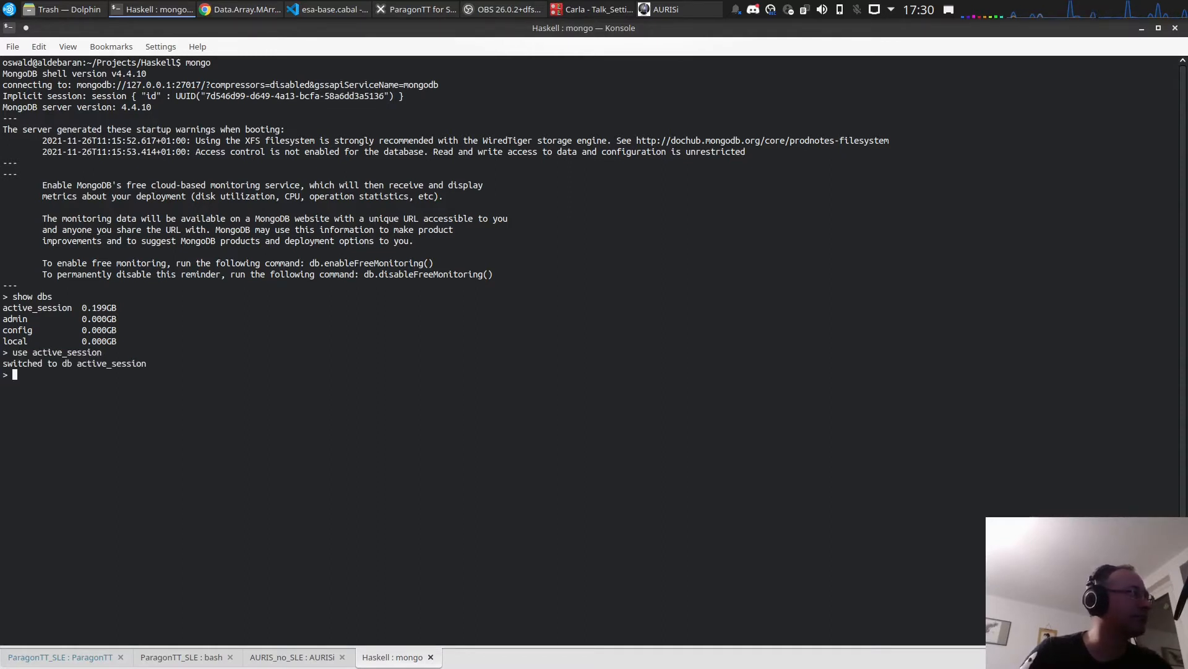
type("show collections")
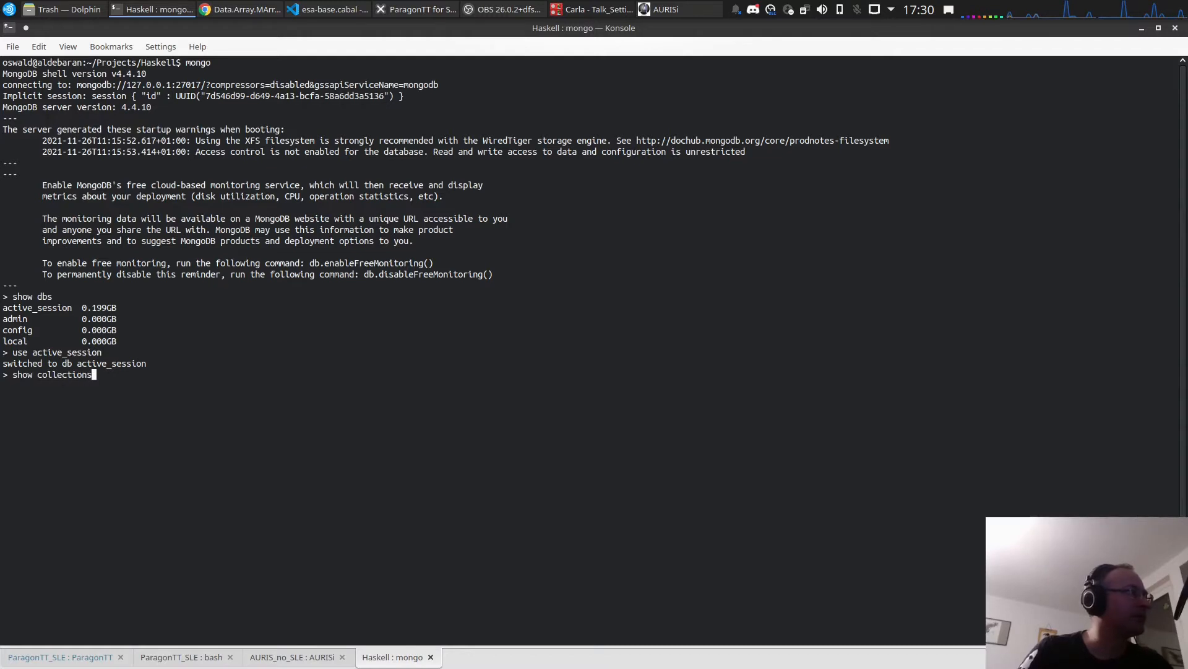
key("Return")
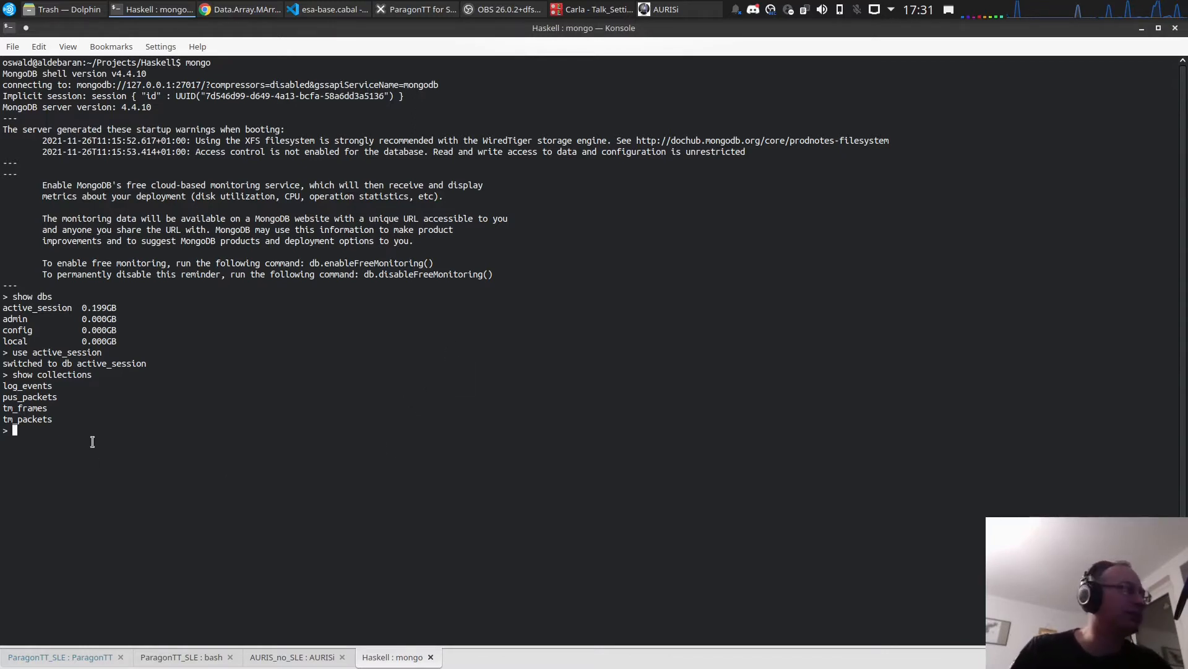
Point out the log_events, pus_packets, tm_frames and tm_packets collections in the database listing.
double_click(26, 385)
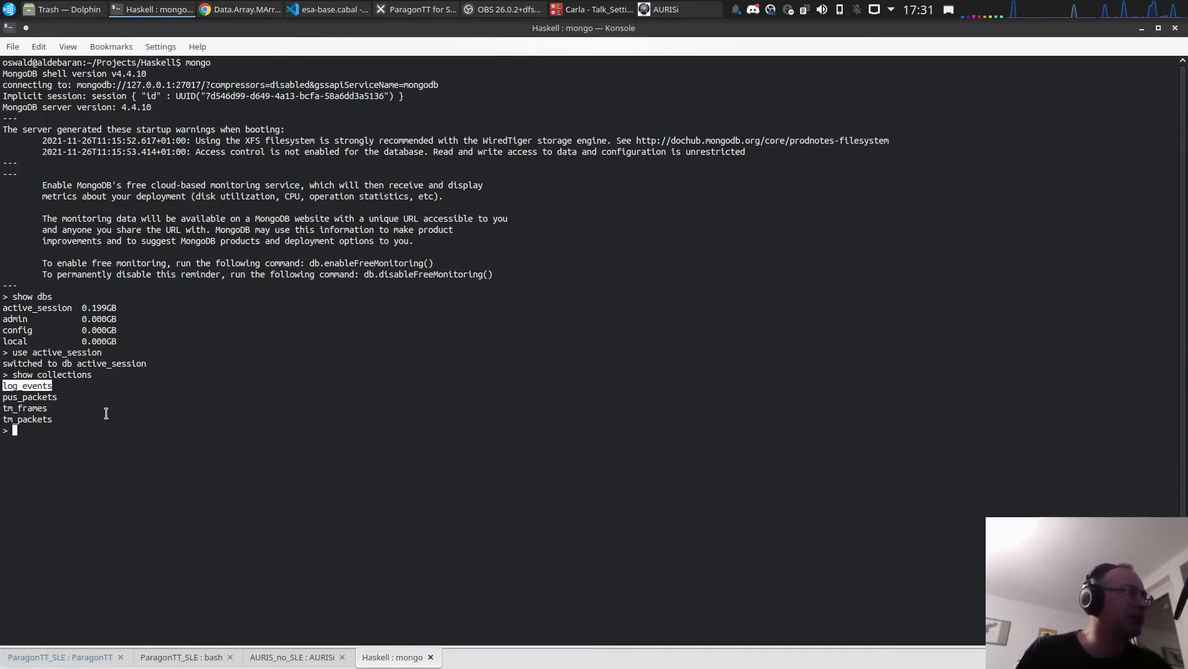
double_click(9, 397)
double_click(14, 419)
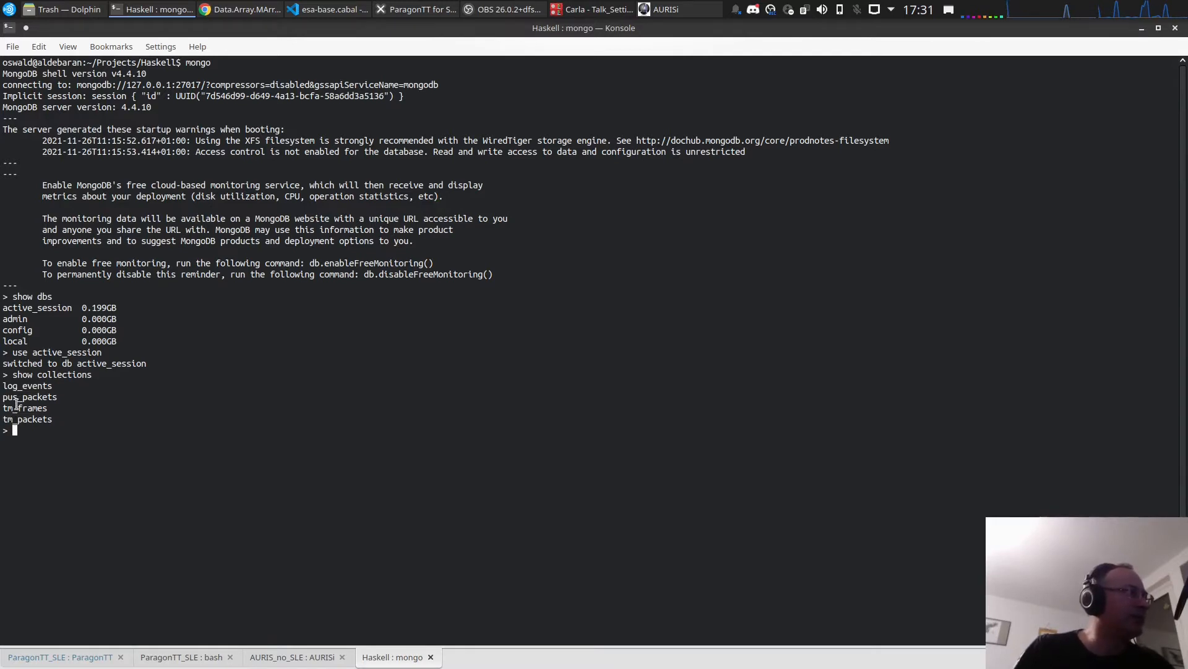
double_click(16, 407)
double_click(18, 397)
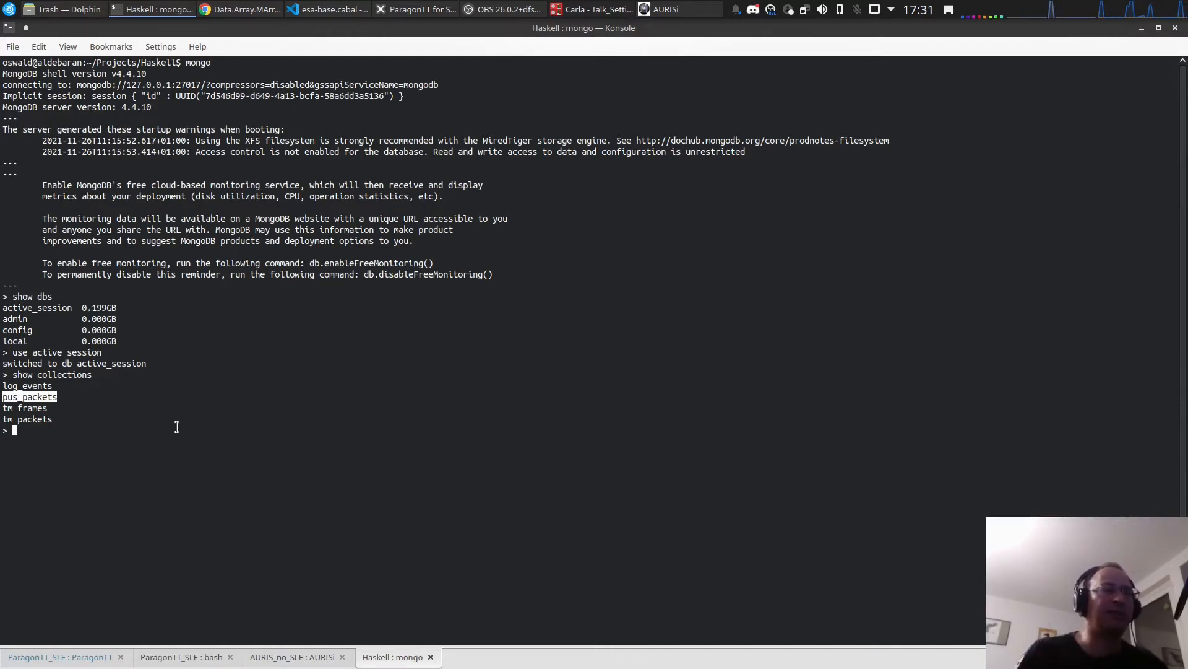
double_click(19, 419)
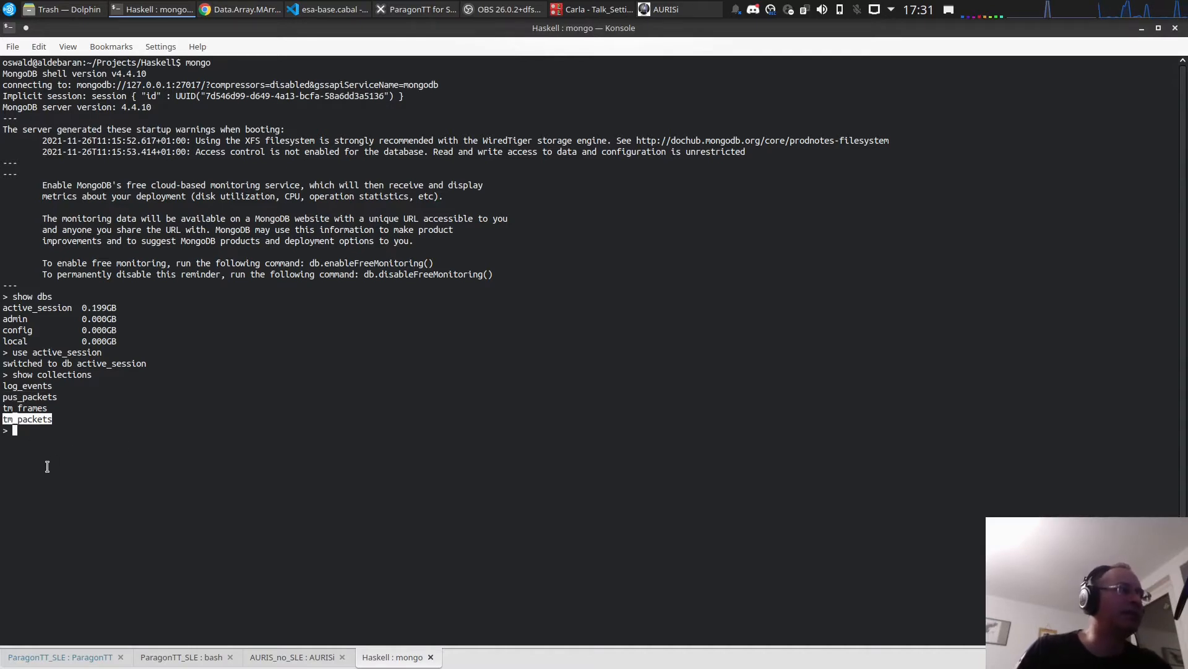
left_click(79, 444)
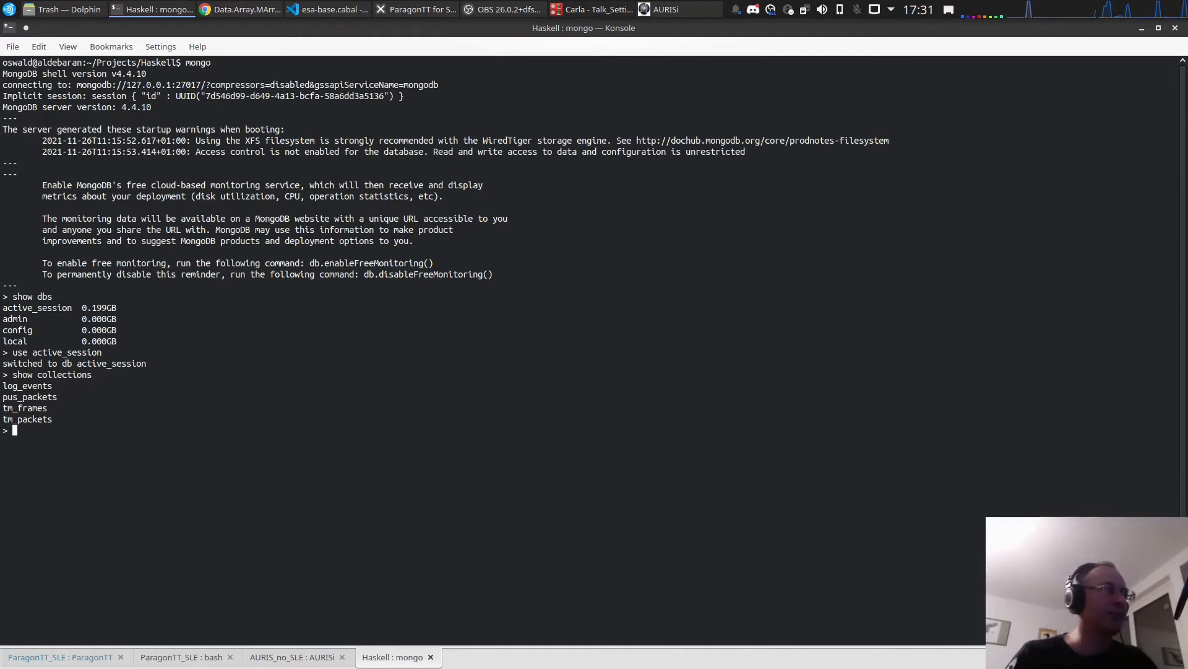
Query all documents of the tm_frames collection with formatted output using db.tm_frames.find().pretty();.
type("db")
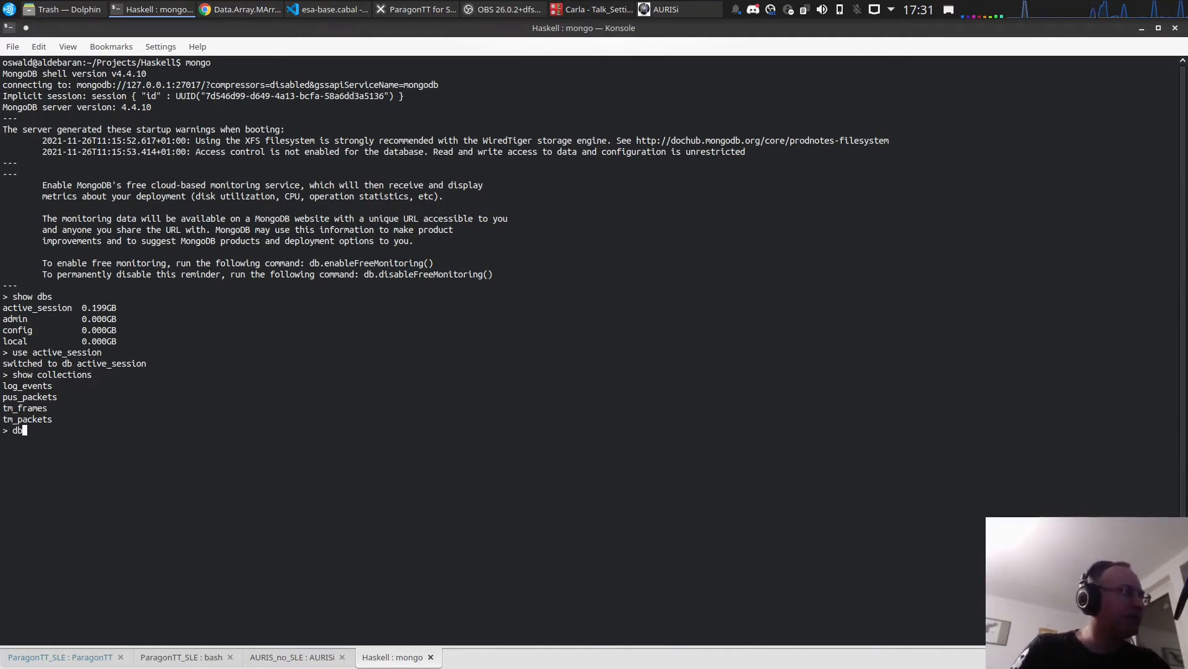
type(".tm_f")
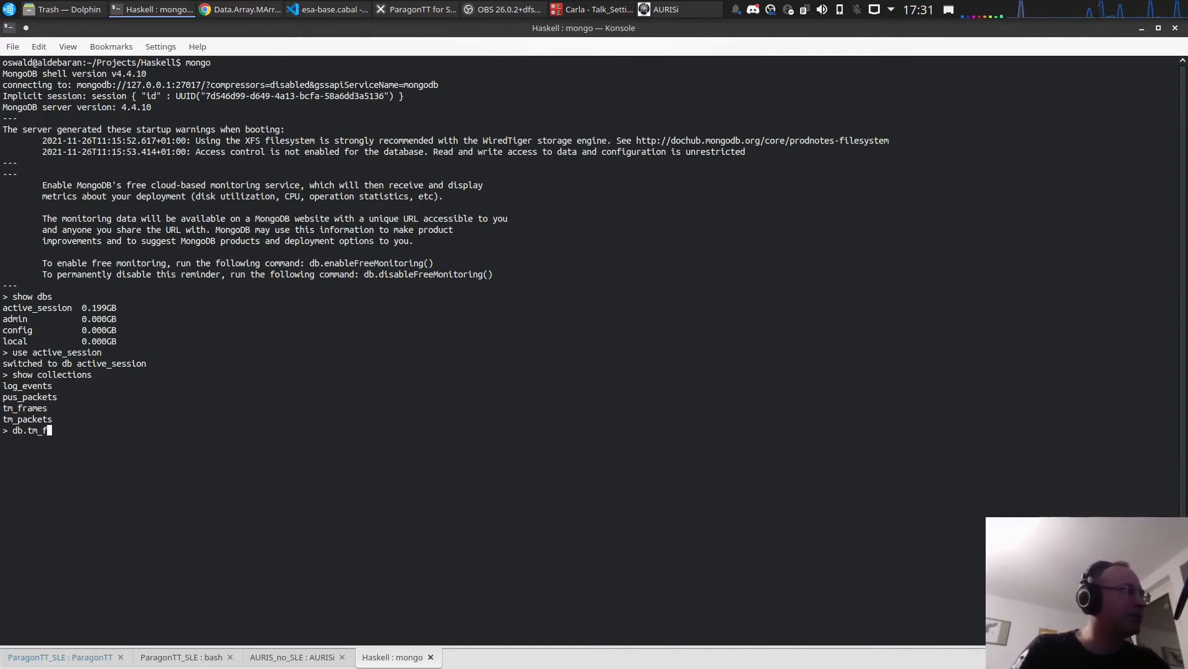
type("rames.find().pretty();")
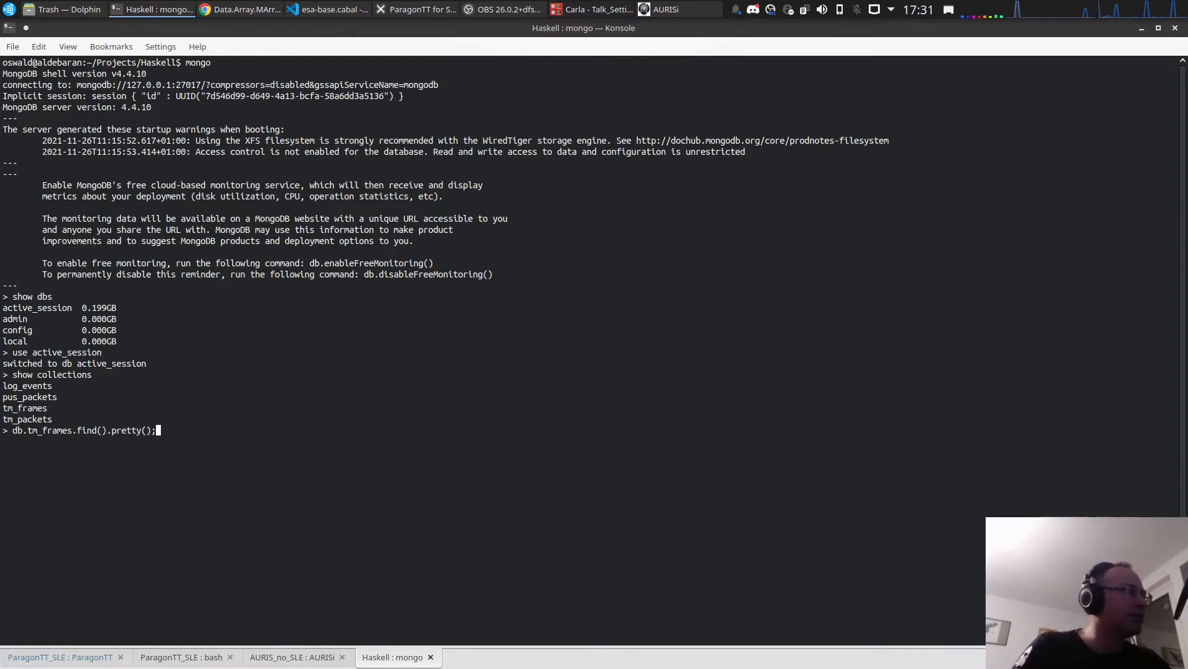
key("Return")
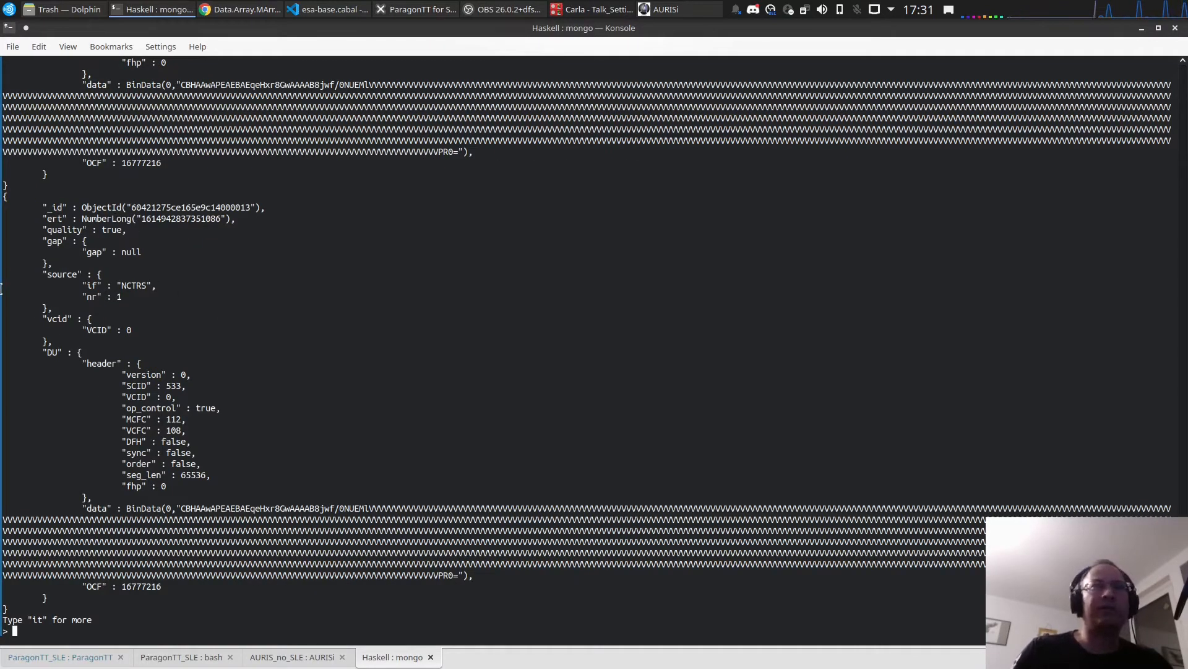
Examine the last listed frame's source, virtual channel, header fields such as SCID and VCID, and binary data.
left_click_drag(118, 285, 142, 330)
left_click_drag(125, 374, 220, 469)
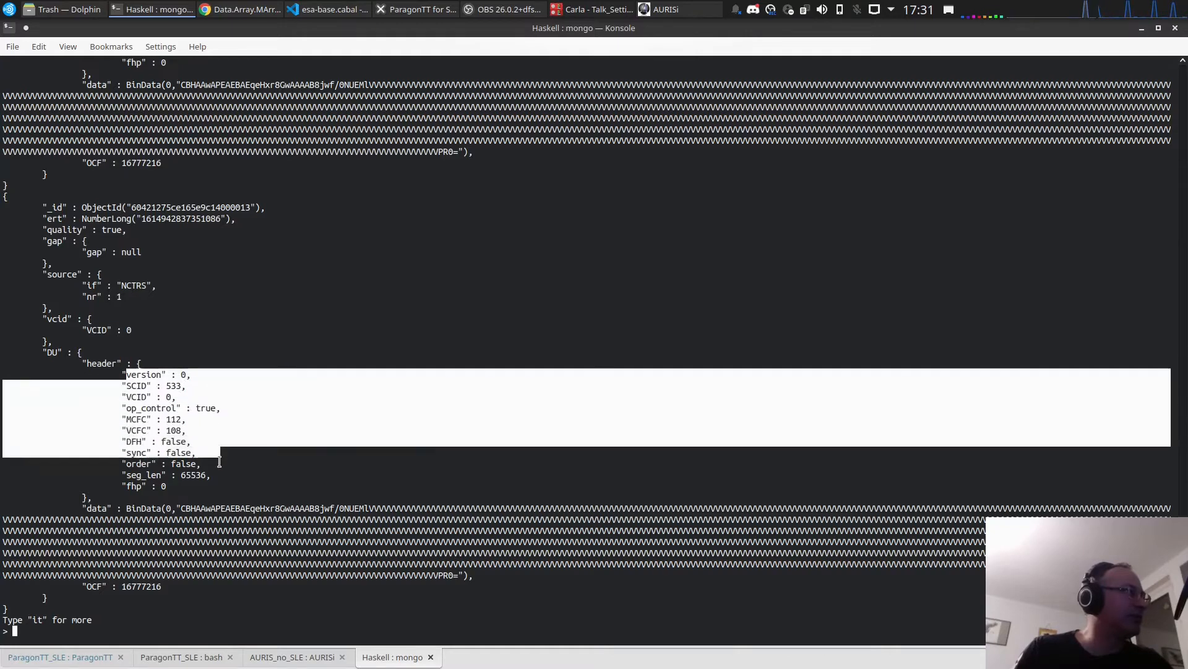
left_click(174, 387)
double_click(173, 387)
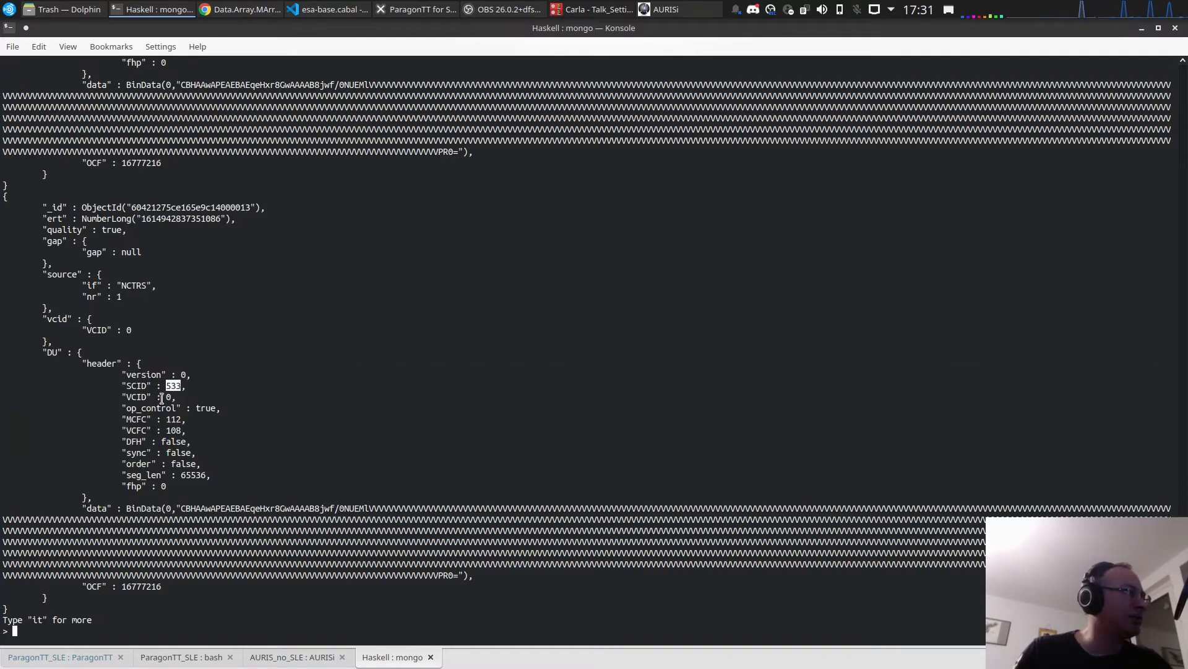
left_click_drag(162, 397, 166, 396)
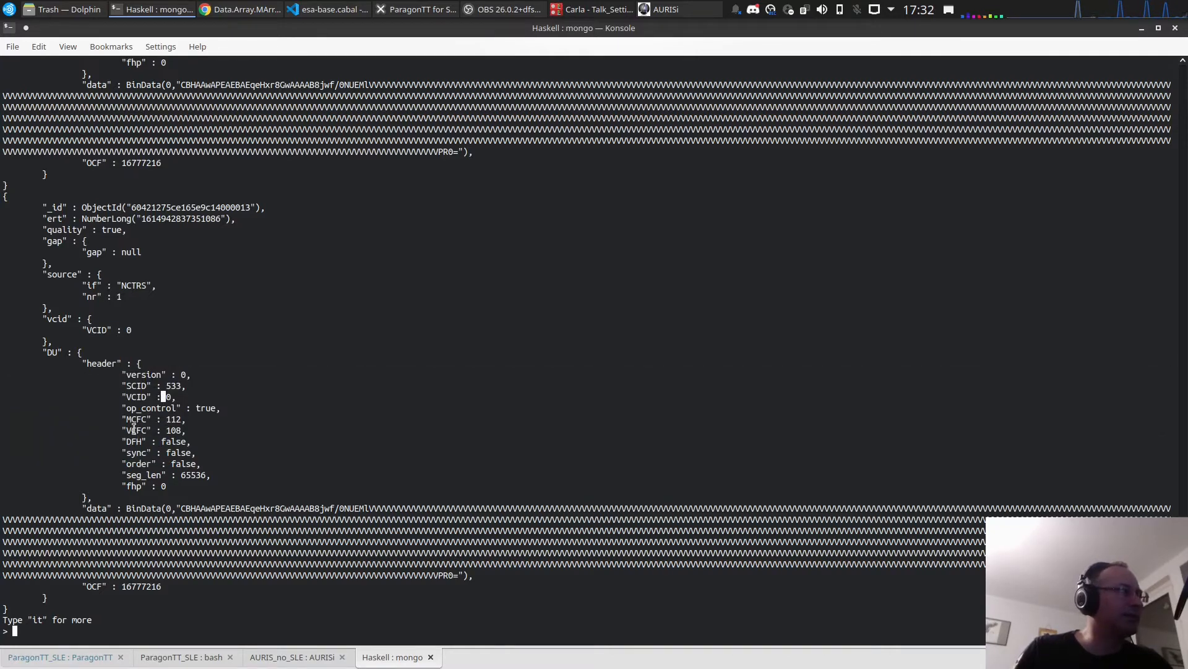
triple_click(199, 507)
left_click(429, 575)
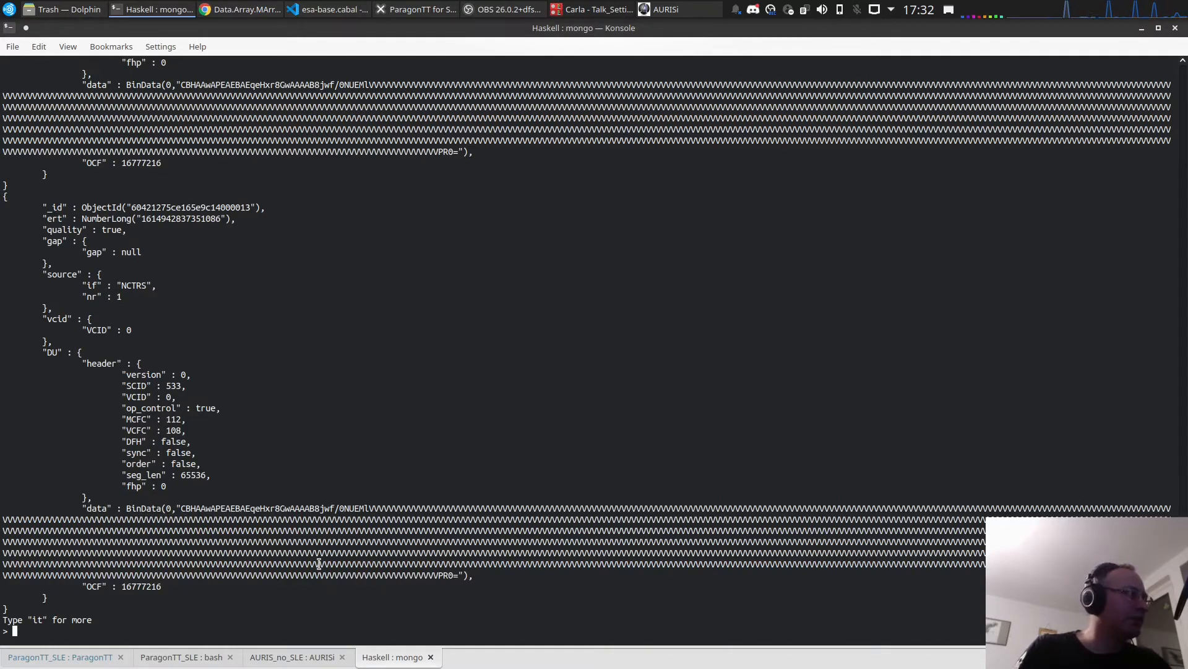
Rework the previous query to list the tm_packets collection with db.tm_packets.find().pretty();.
key("Up")
key("Left")
key("Left")
key("Left")
key("Left")
key("Left")
key("Left")
key("Left")
key("Left")
key("Left")
key("Left")
key("Left")
key("Left")
key("Left")
key("Left")
key("Left")
key("Left")
key("Left")
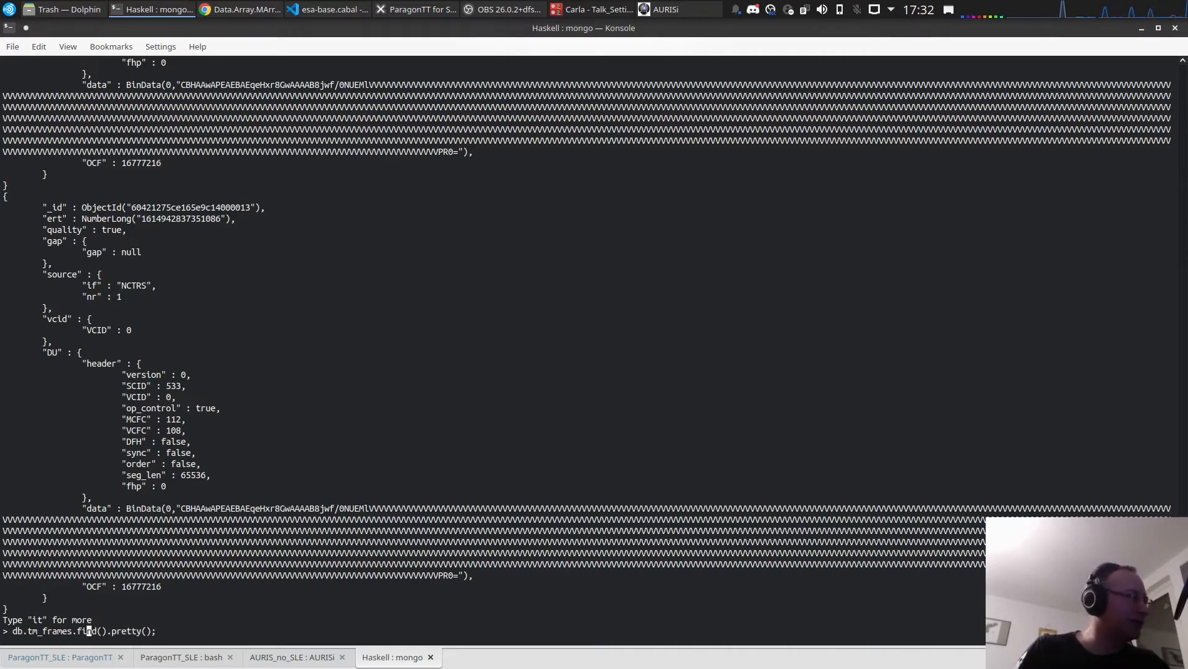
key("BackSpace")
key("BackSpace")
key("BackSpace")
key("BackSpace")
key("BackSpace")
key("BackSpace")
type("packets")
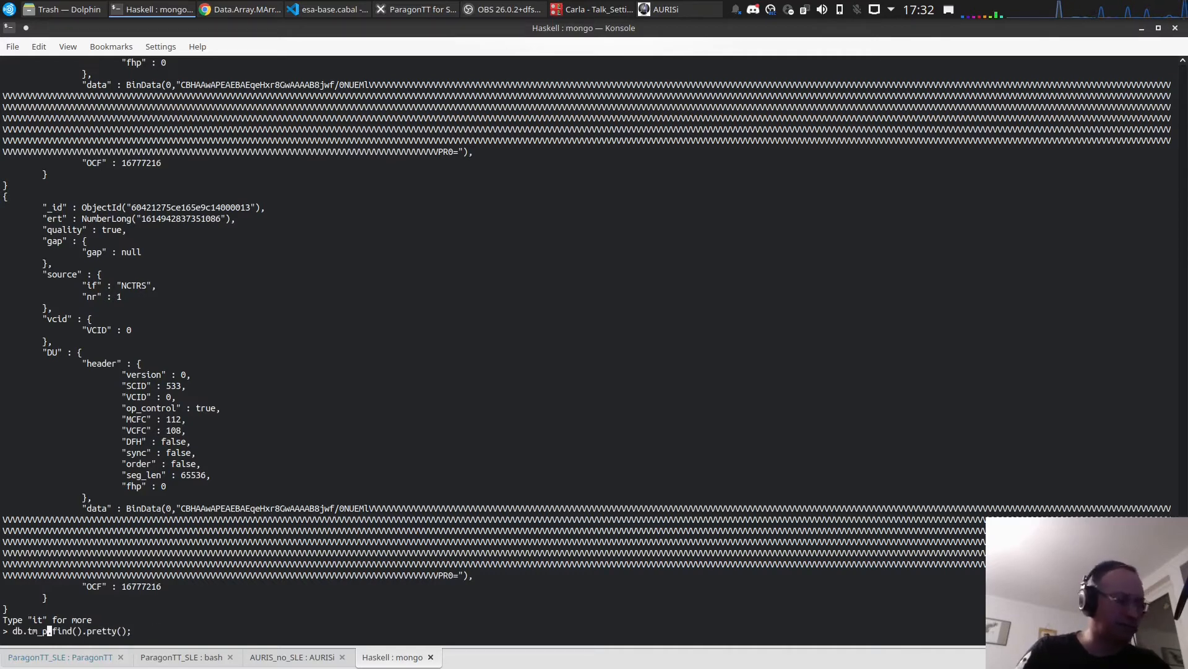
key("Return")
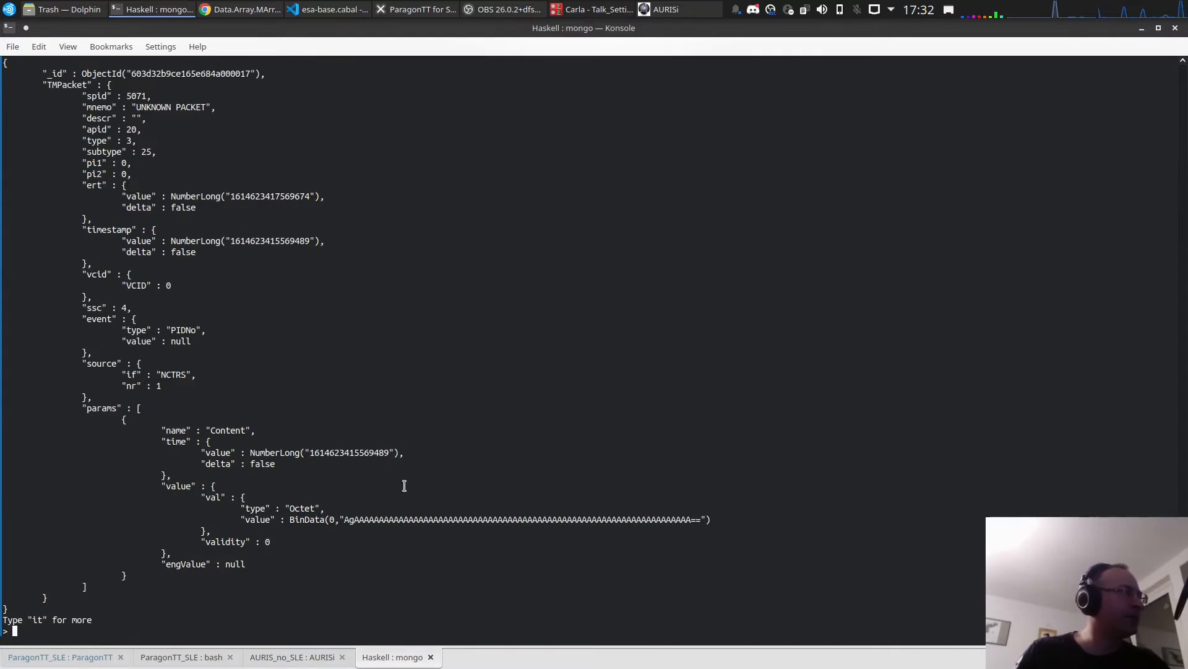
Examine the last listed TM packet's APID, type, subtype, sequence count, mnemonic and Content parameter.
scroll(347, 460, "up", 4)
scroll(186, 309, "down", 2)
scroll(147, 281, "down", 1)
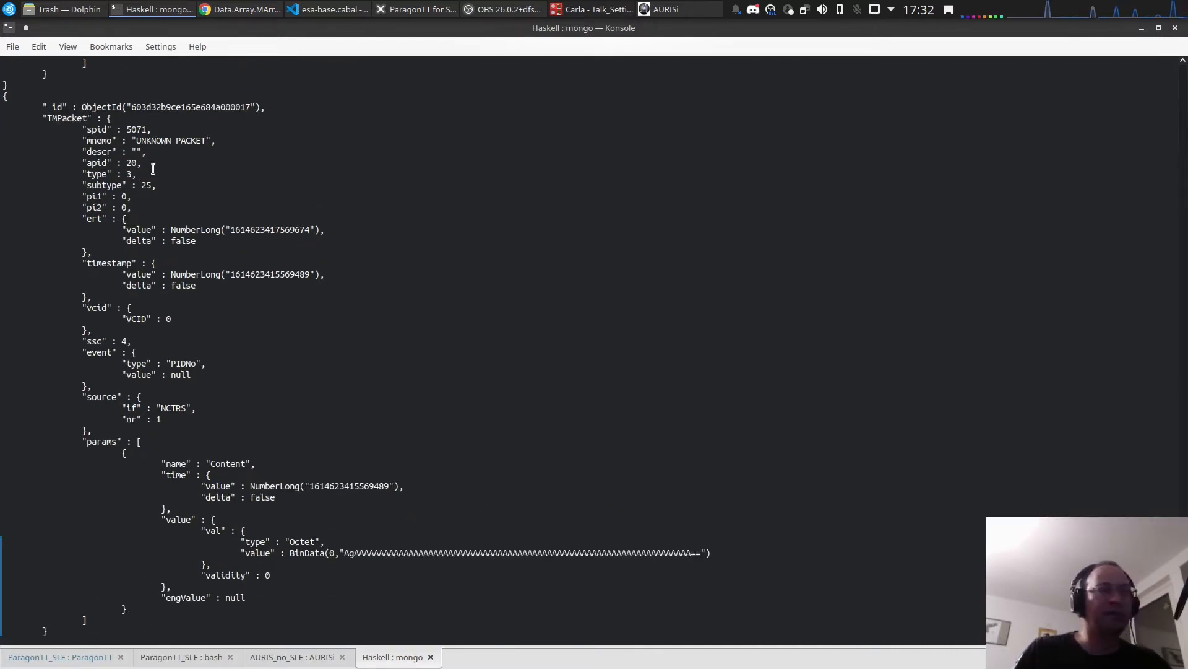
left_click_drag(119, 164, 140, 186)
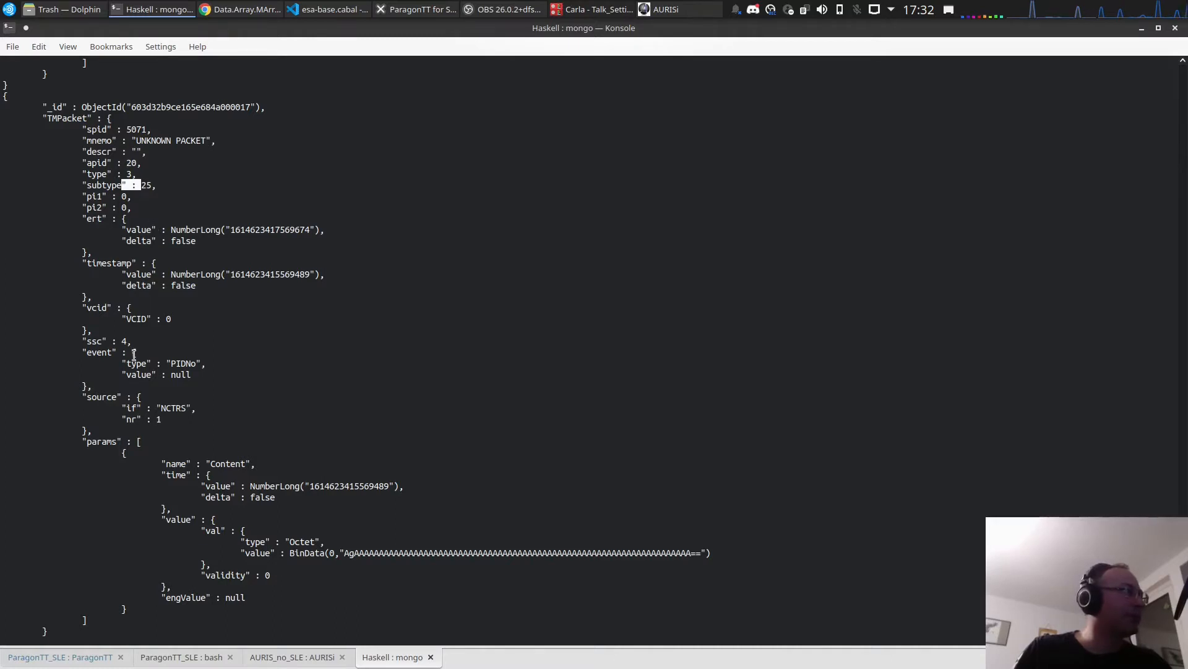
left_click_drag(117, 340, 142, 340)
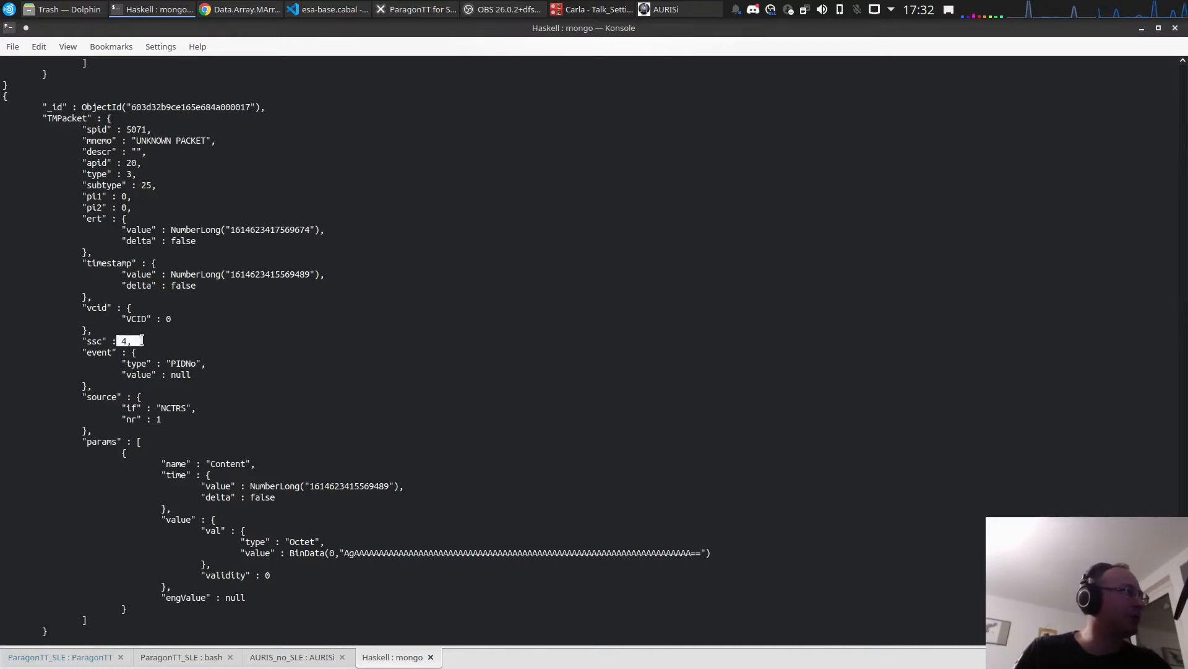
scroll(178, 458, "down", 1)
left_click_drag(314, 519, 463, 517)
left_click(366, 522)
scroll(209, 274, "up", 4)
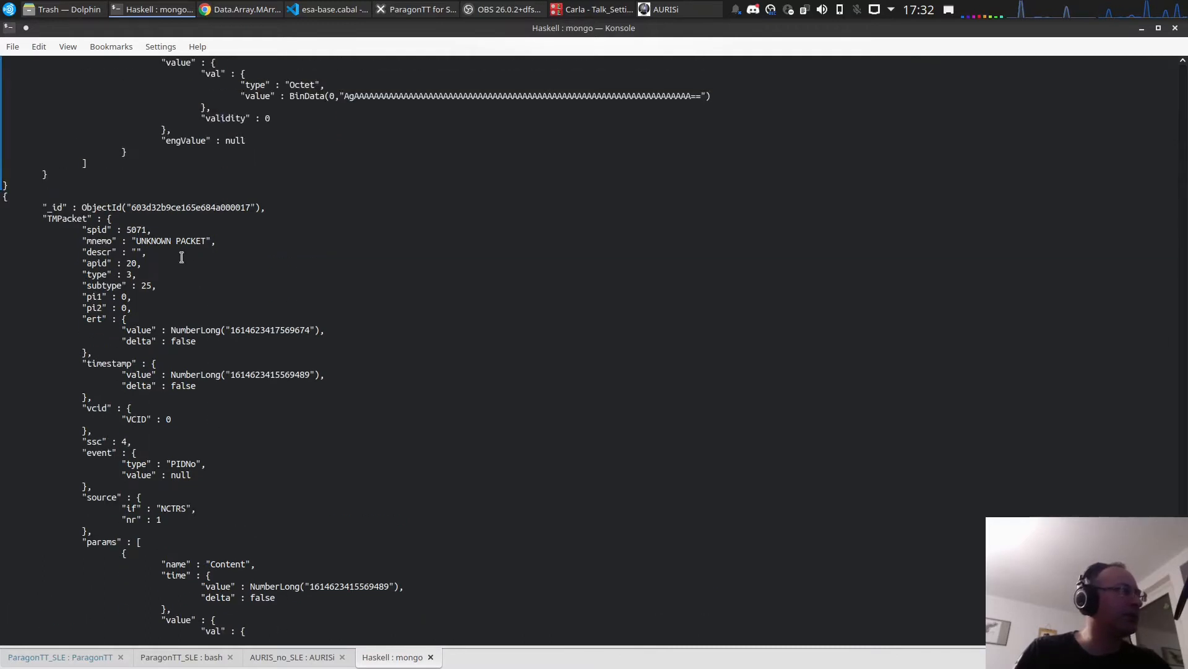
left_click_drag(112, 241, 278, 241)
left_click(199, 433)
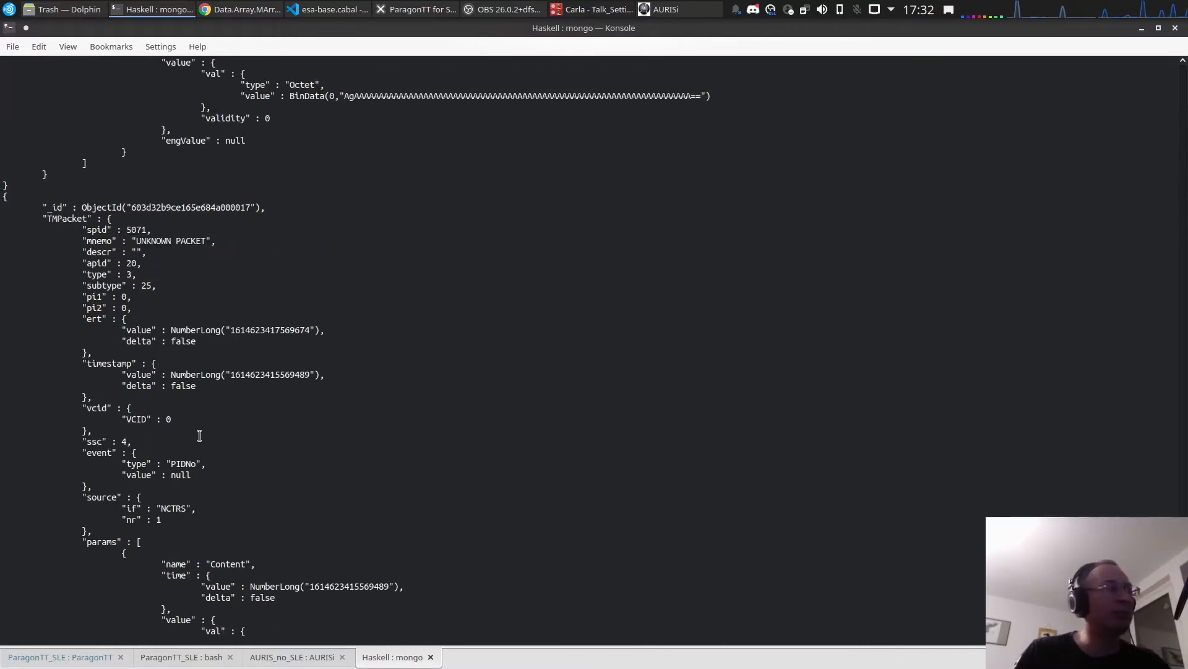
scroll(201, 409, "down", 4)
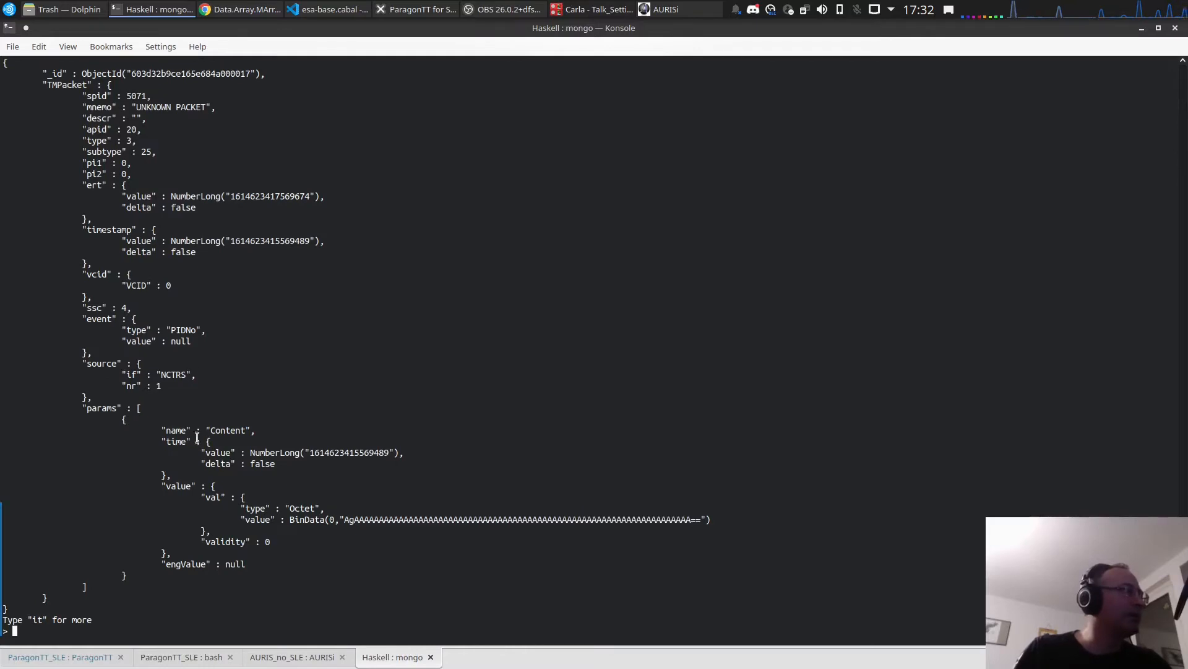
left_click_drag(155, 424, 327, 566)
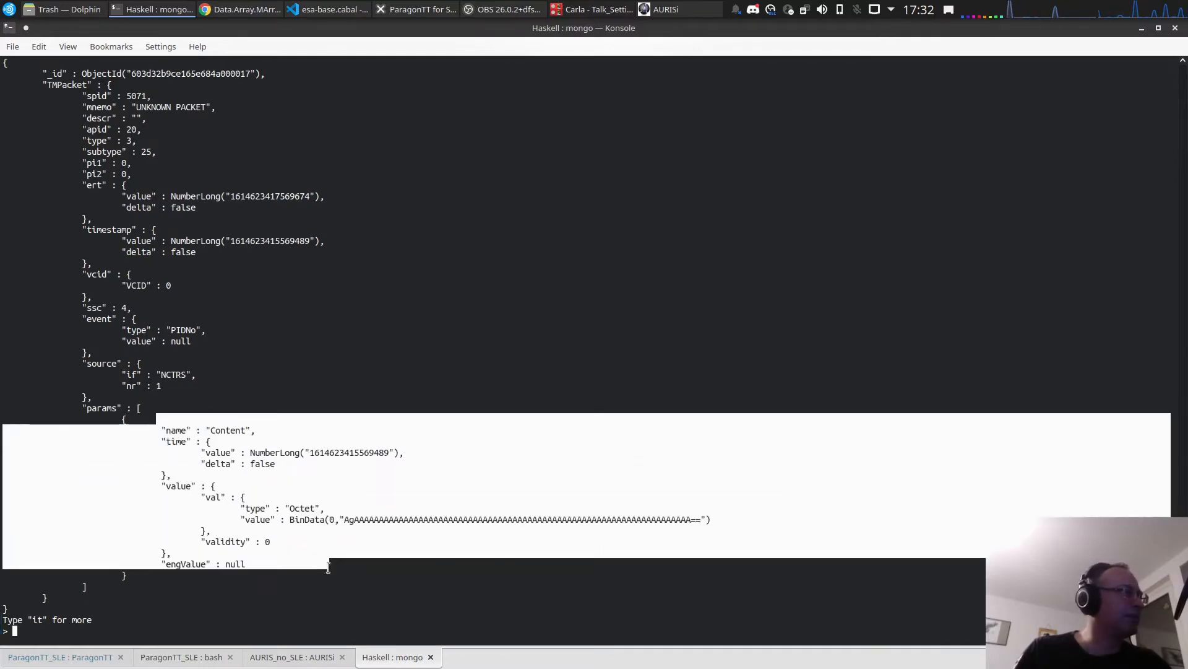
Look through the earlier packets and examine the names and value types of parameters S2KTP503 and S2KTP504.
scroll(307, 542, "up", 11)
scroll(299, 540, "up", 20)
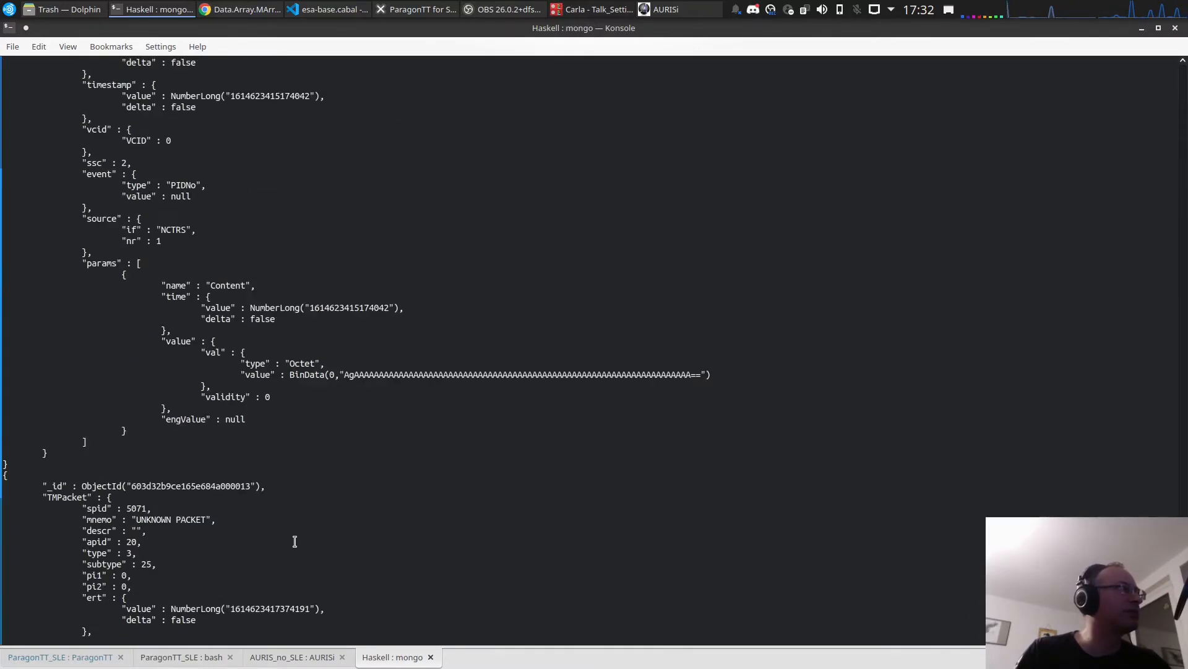
scroll(296, 541, "down", 15)
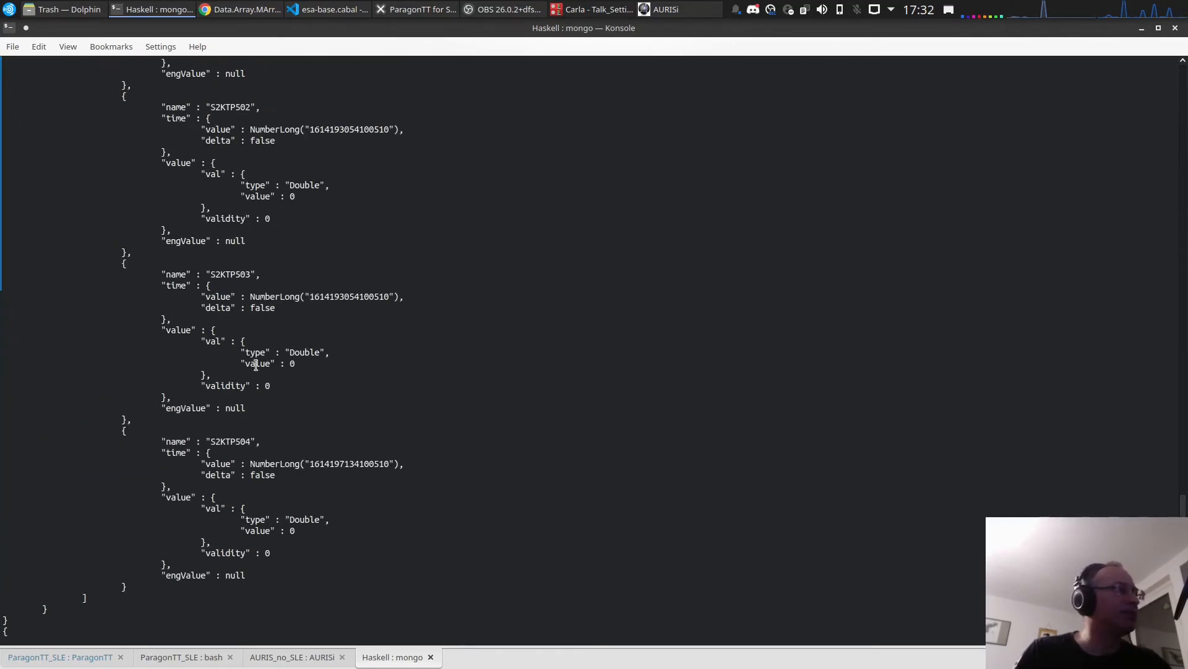
left_click_drag(196, 274, 271, 275)
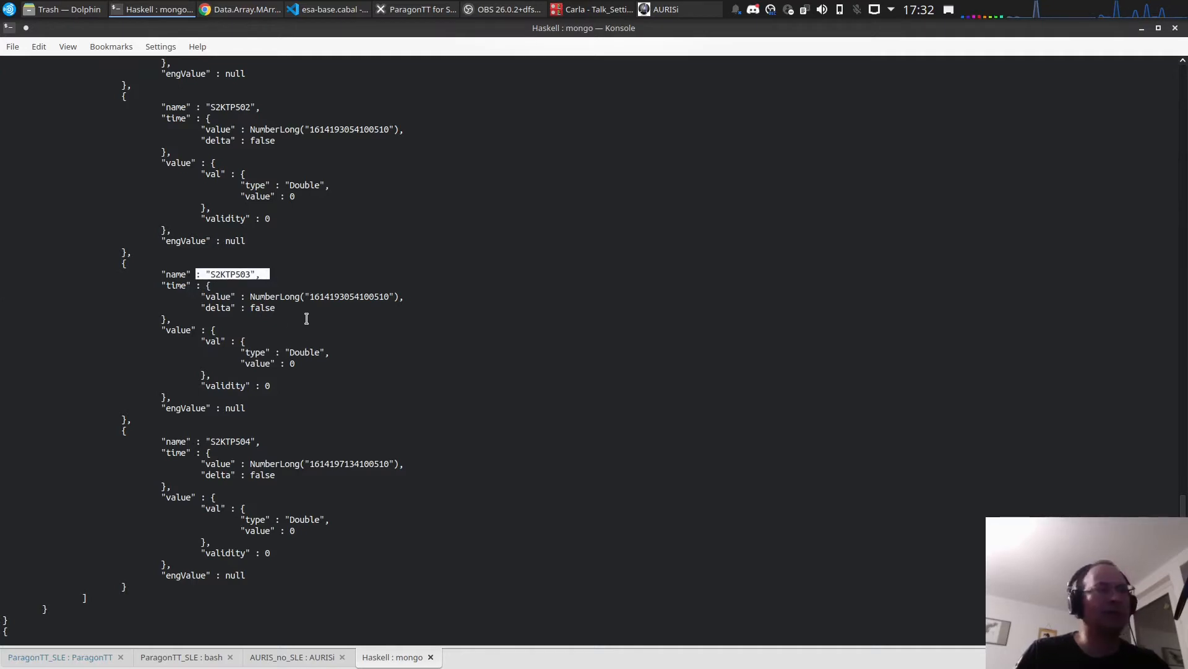
left_click_drag(260, 353, 297, 520)
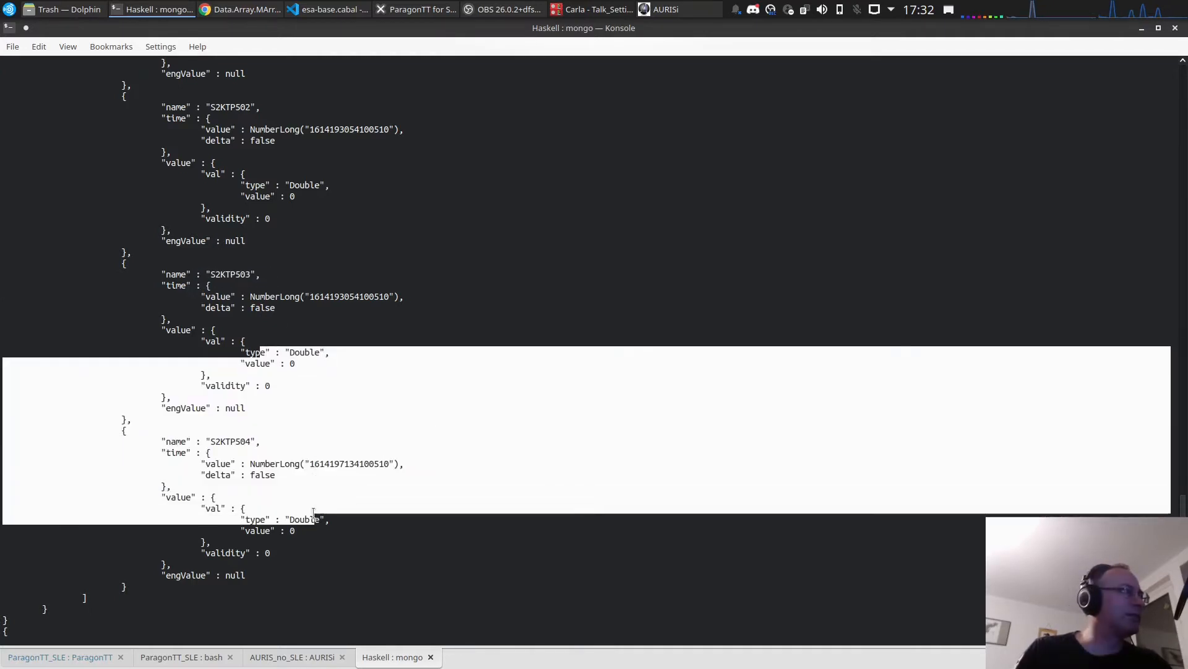
left_click(387, 507)
scroll(375, 479, "down", 16)
scroll(372, 477, "down", 6)
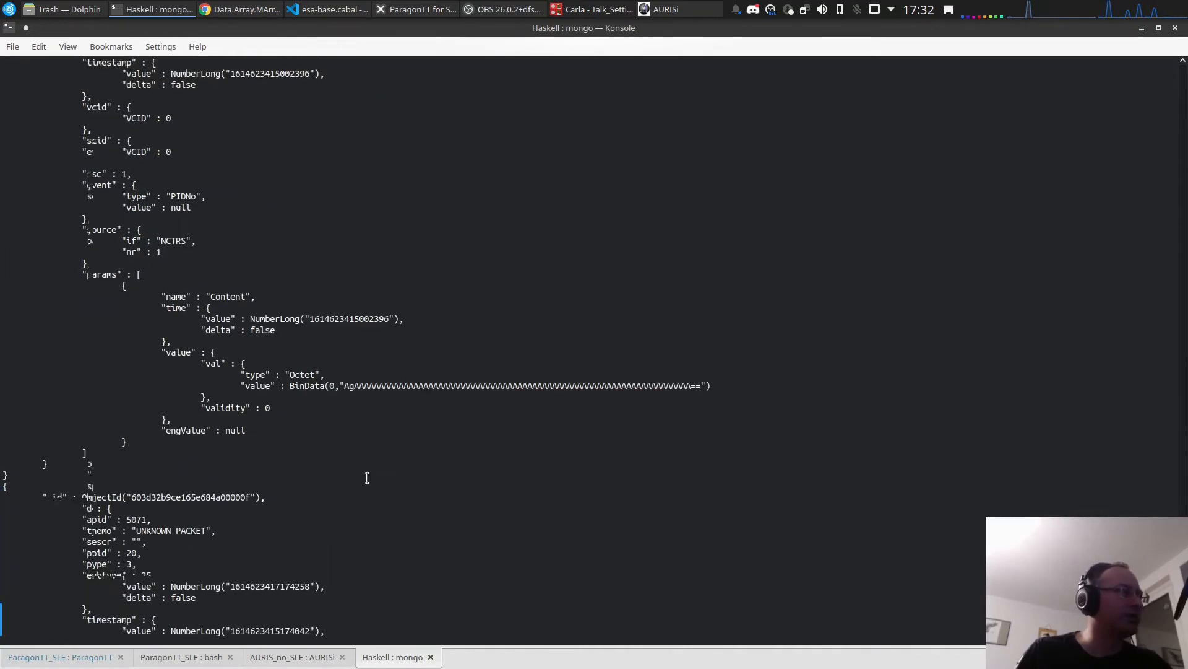
Switch to AURISi and add a new graph display to the TM parameter displays.
key("alt+Tab")
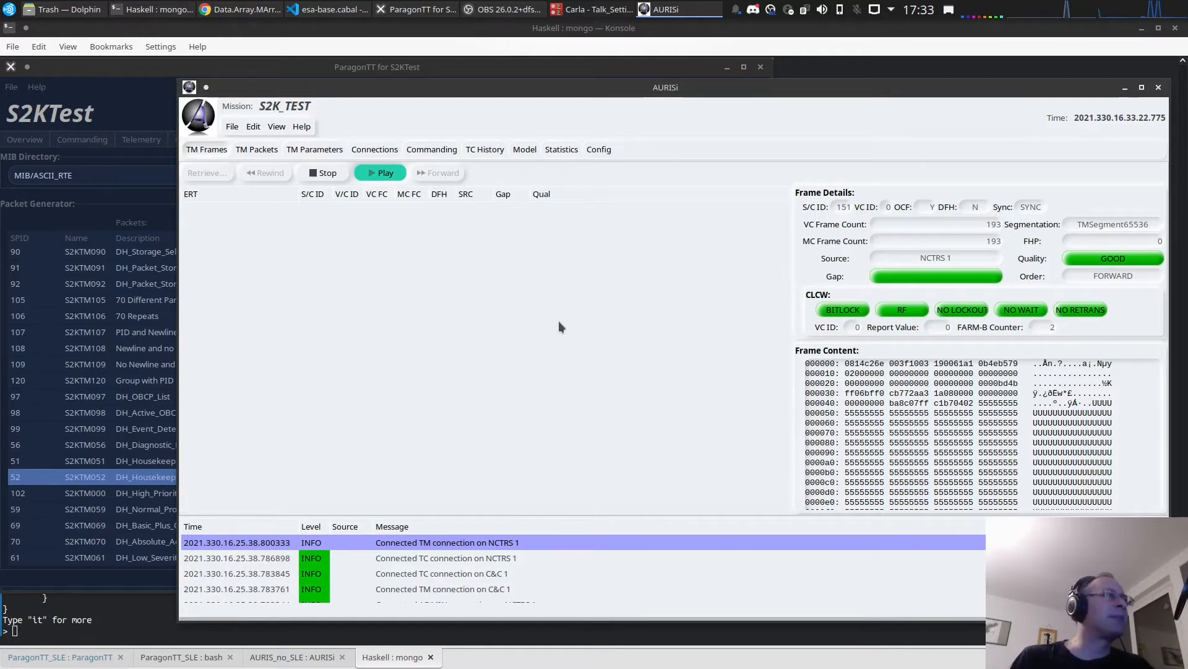
left_click(306, 151)
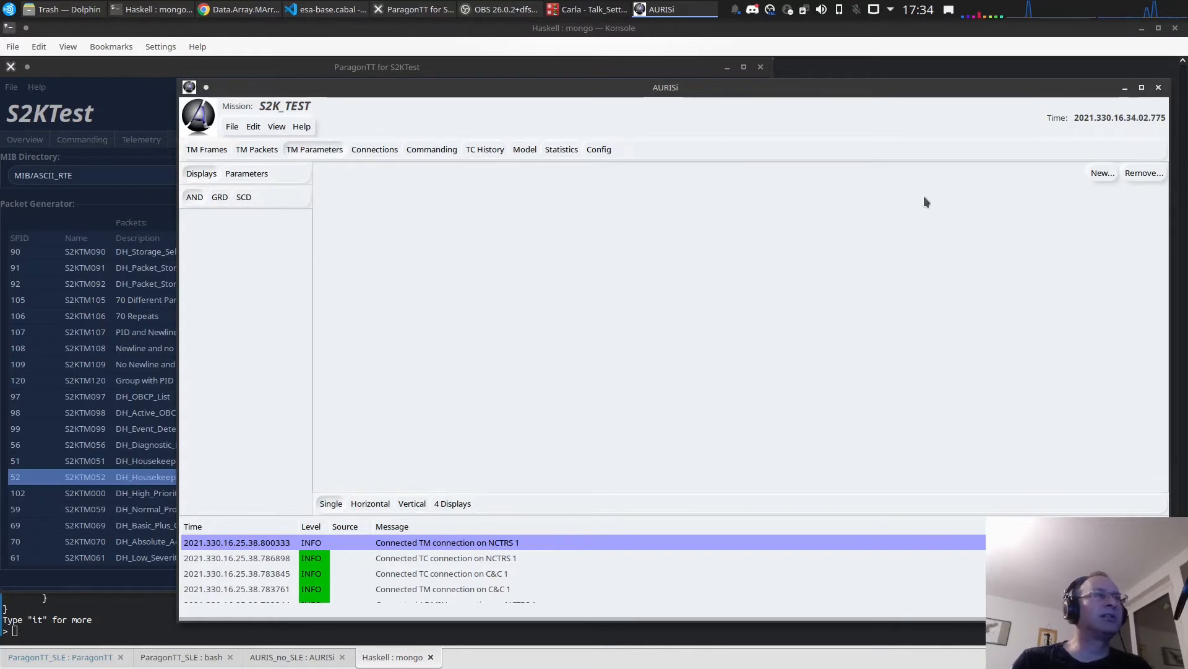
left_click(1094, 176)
left_click(1095, 214)
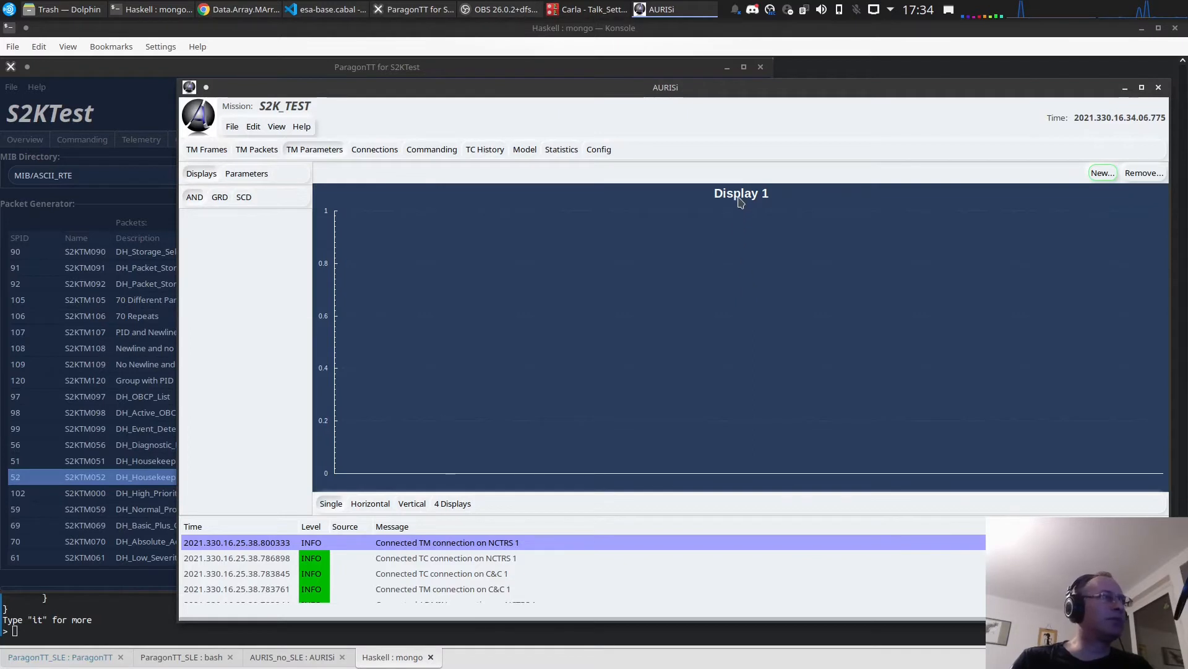
Set the title of the new graph display to TM Parameters.
right_click(740, 203)
left_click(759, 210)
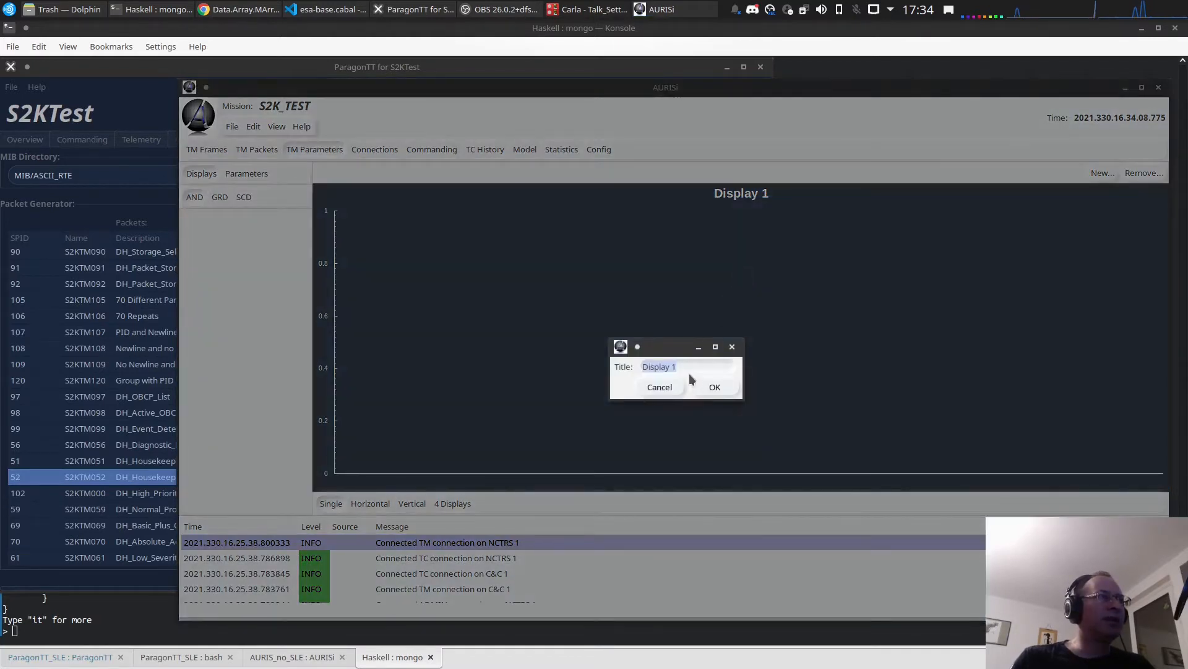
key("BackSpace")
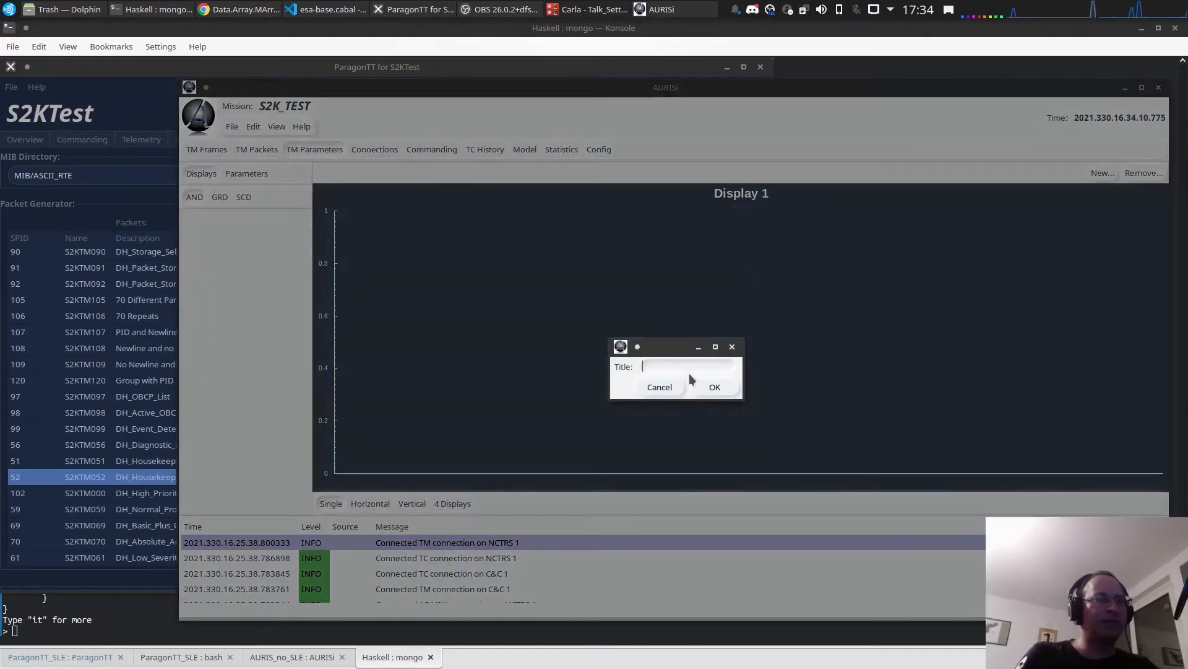
type("TM Parameters")
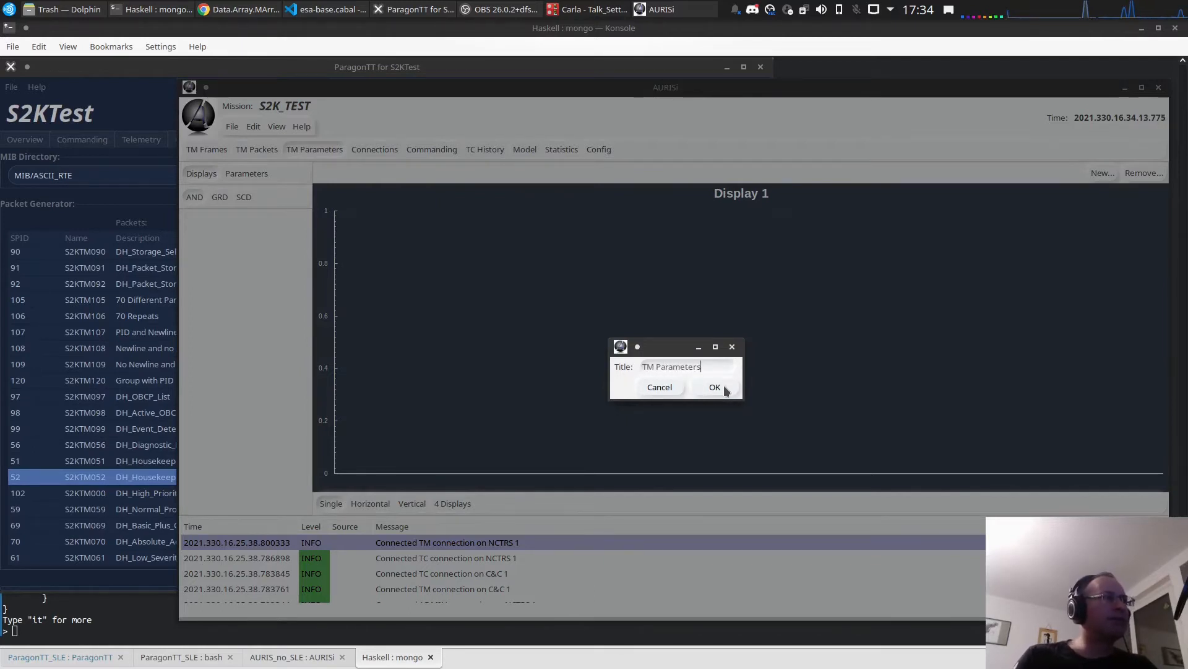
left_click(715, 387)
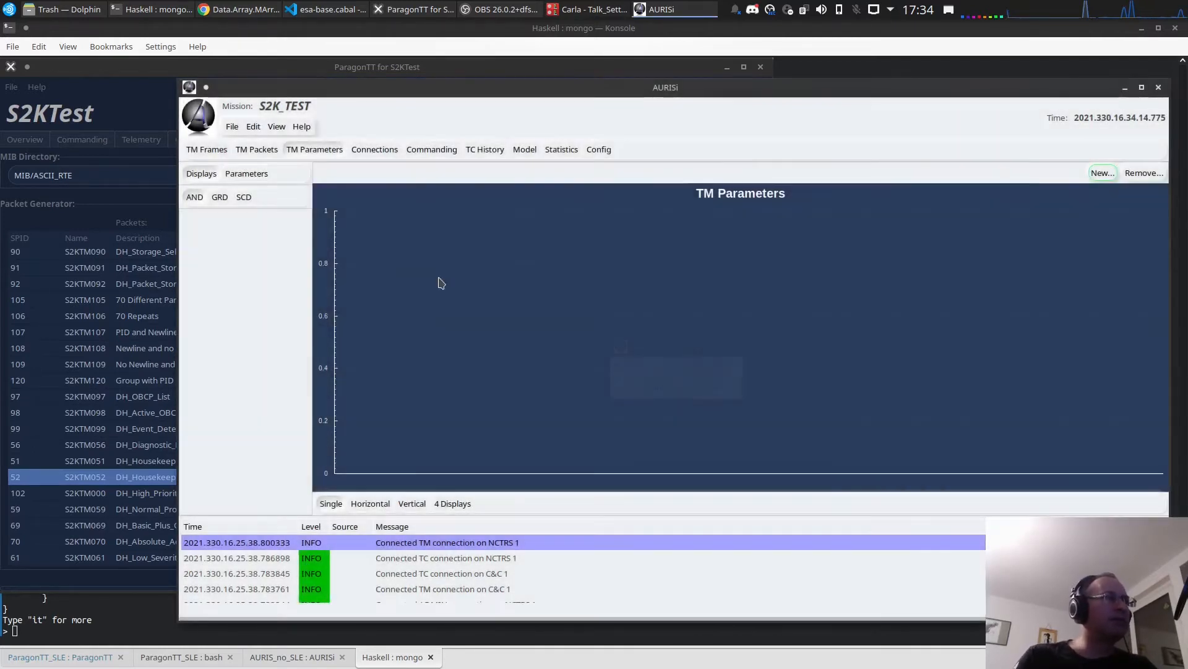
List the available TM parameters in AURISi and filter them by s2ktp5.
left_click(246, 174)
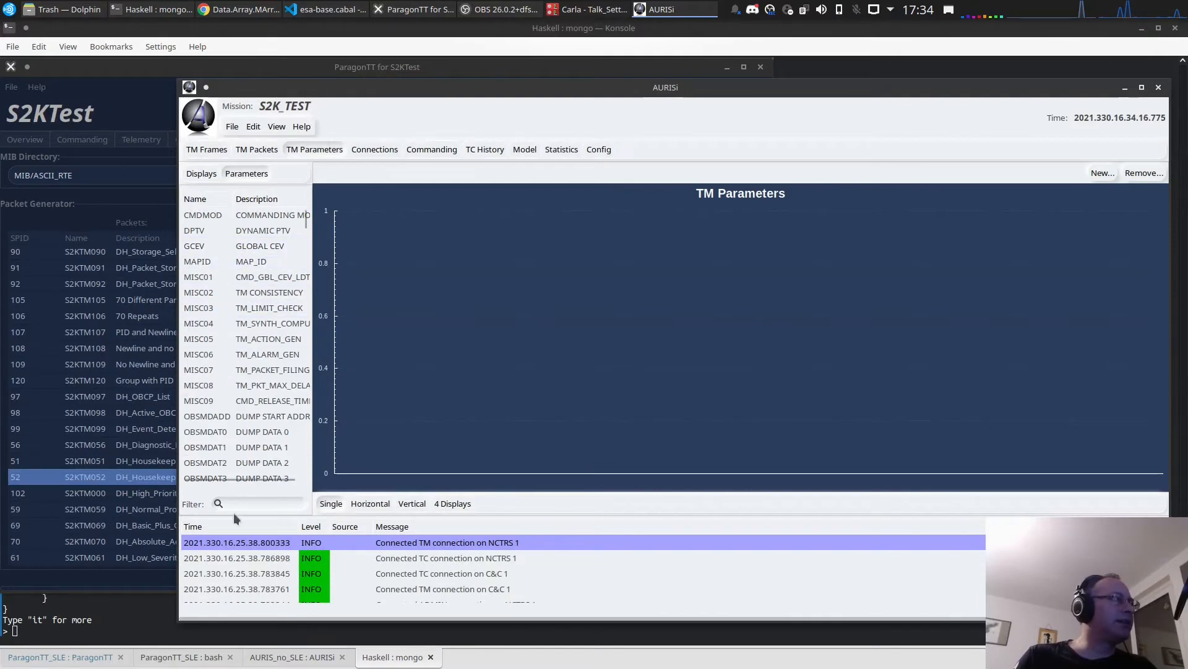
left_click(47, 477)
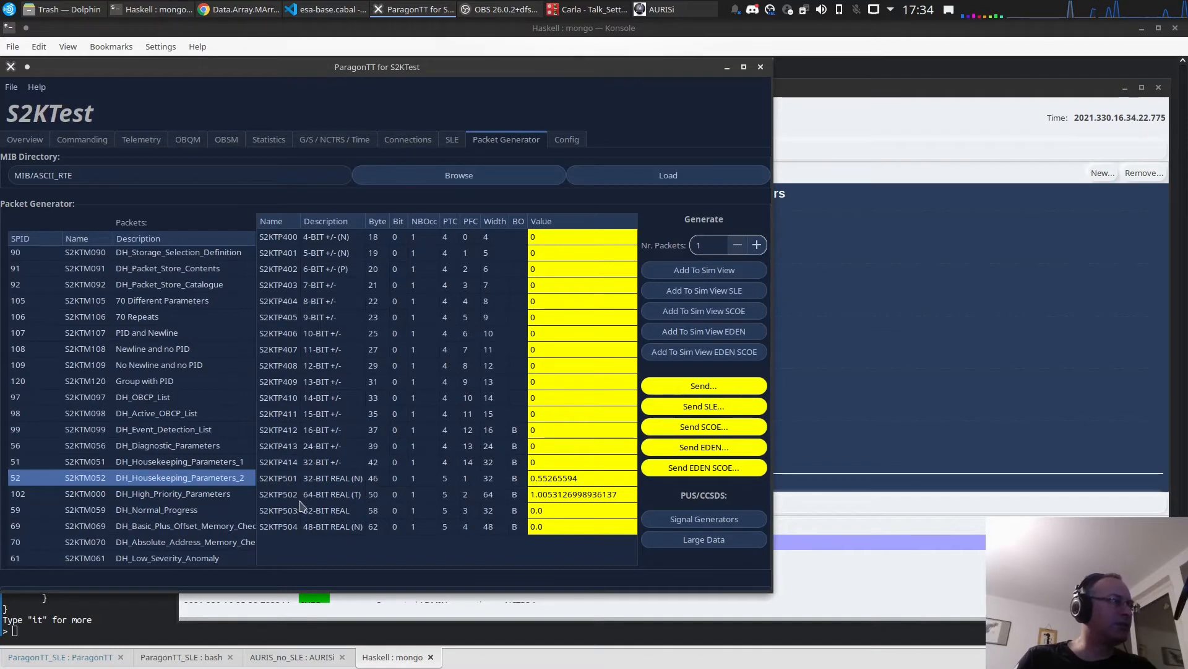
key("alt+Tab")
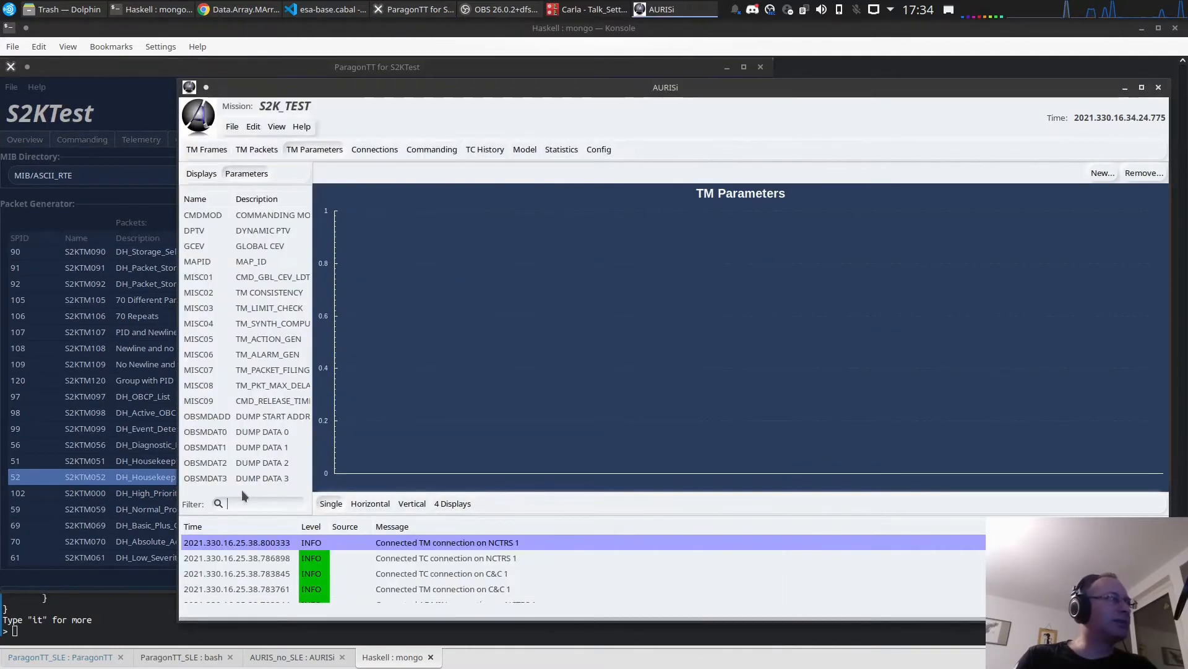
type("s2ktp5")
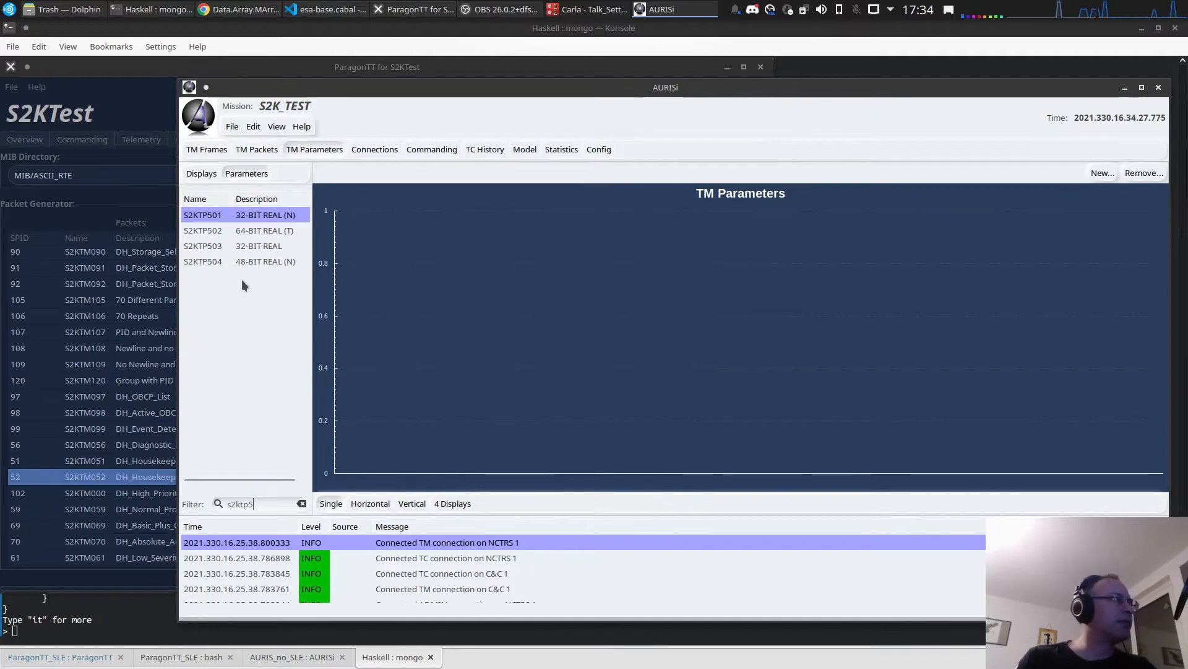
Add parameters S2KTP501 and S2KTP502 together to the TM Parameters graph.
left_click(241, 230)
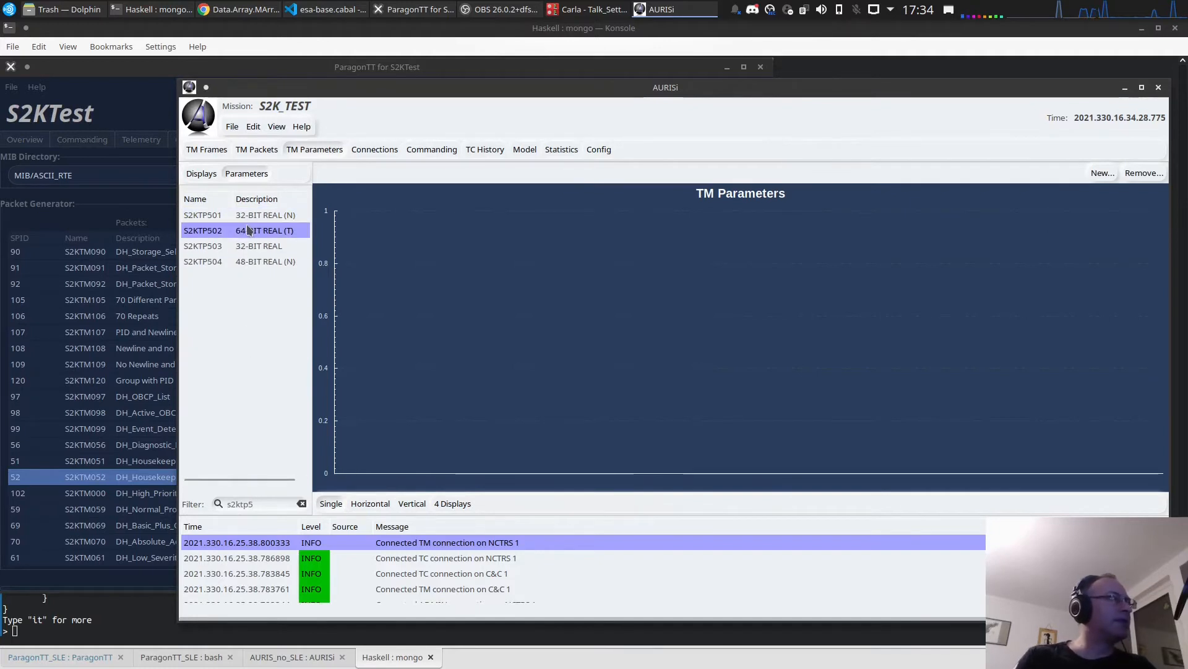
left_click(248, 218, "ctrl")
right_click(253, 221)
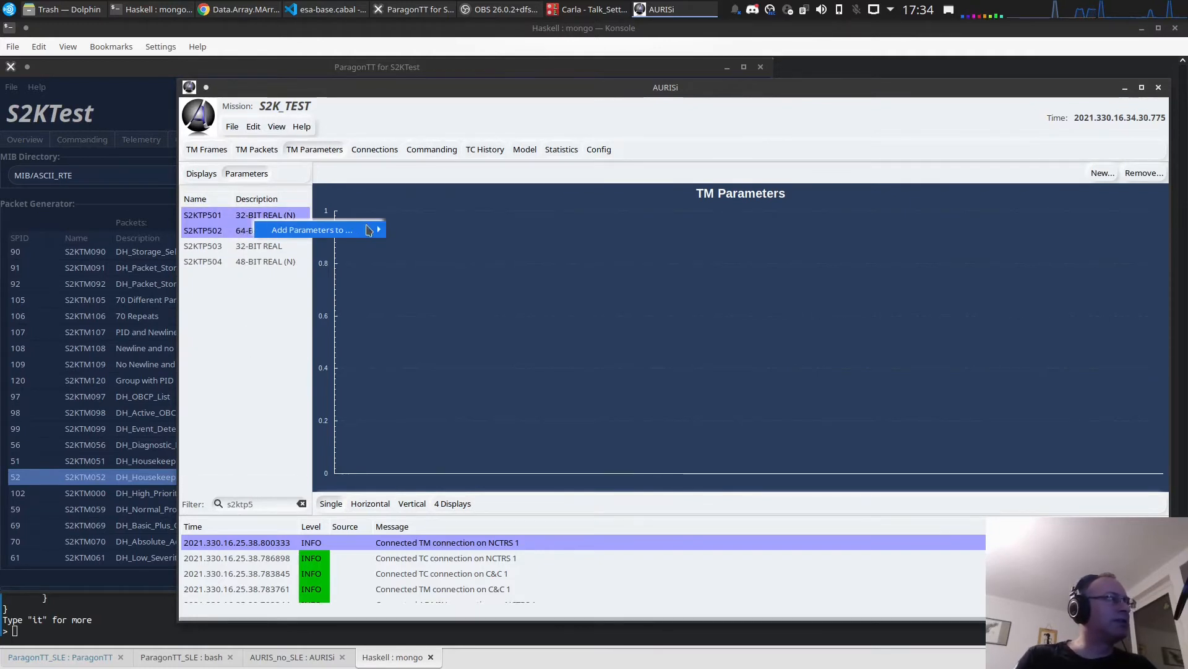
mouse_move(334, 230)
left_click(418, 229)
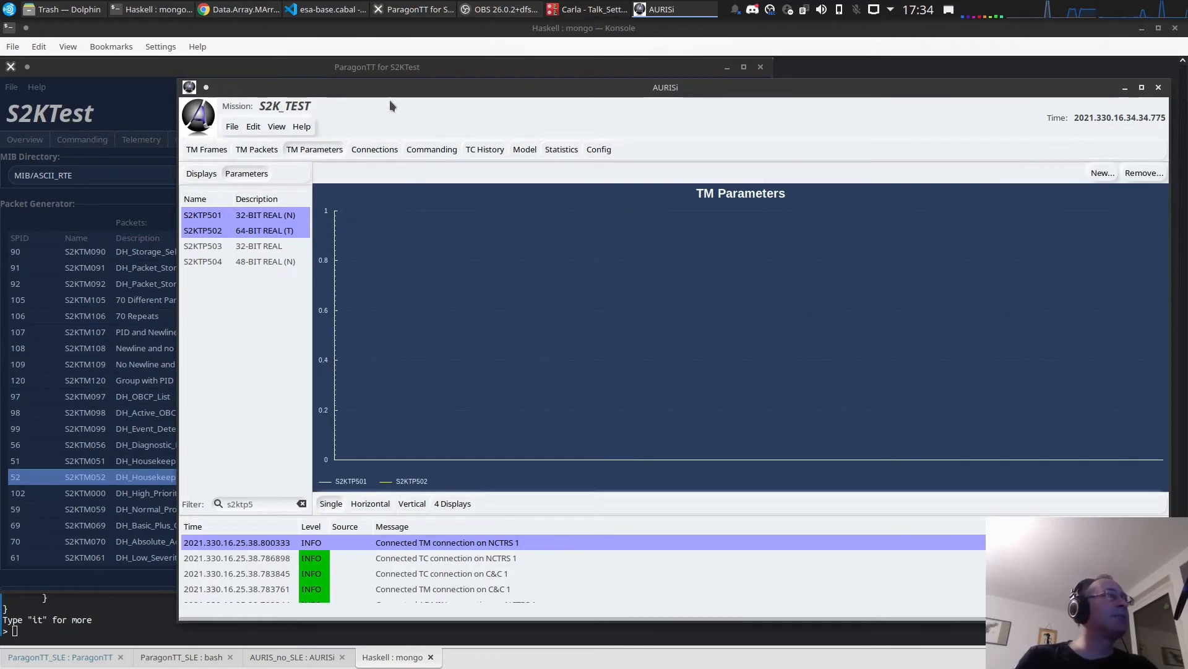
Switch to ParagonTT, review the telemetry script that repeatedly sends SPID 52, and start the TM simulation.
left_click(410, 11)
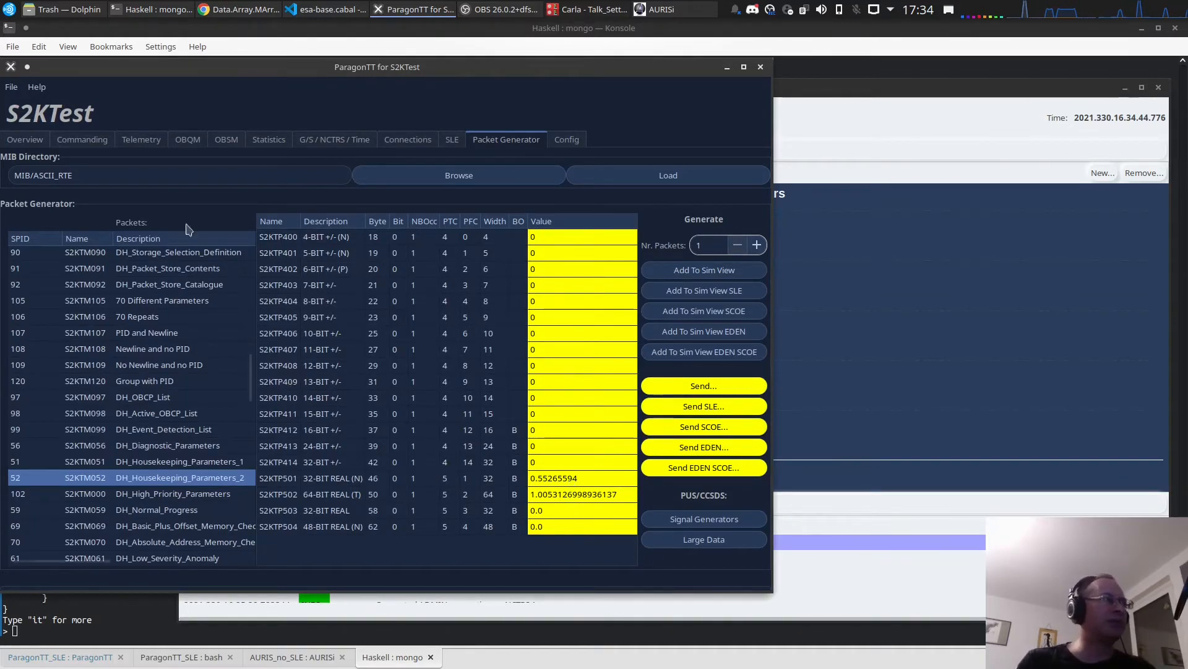
left_click(136, 140)
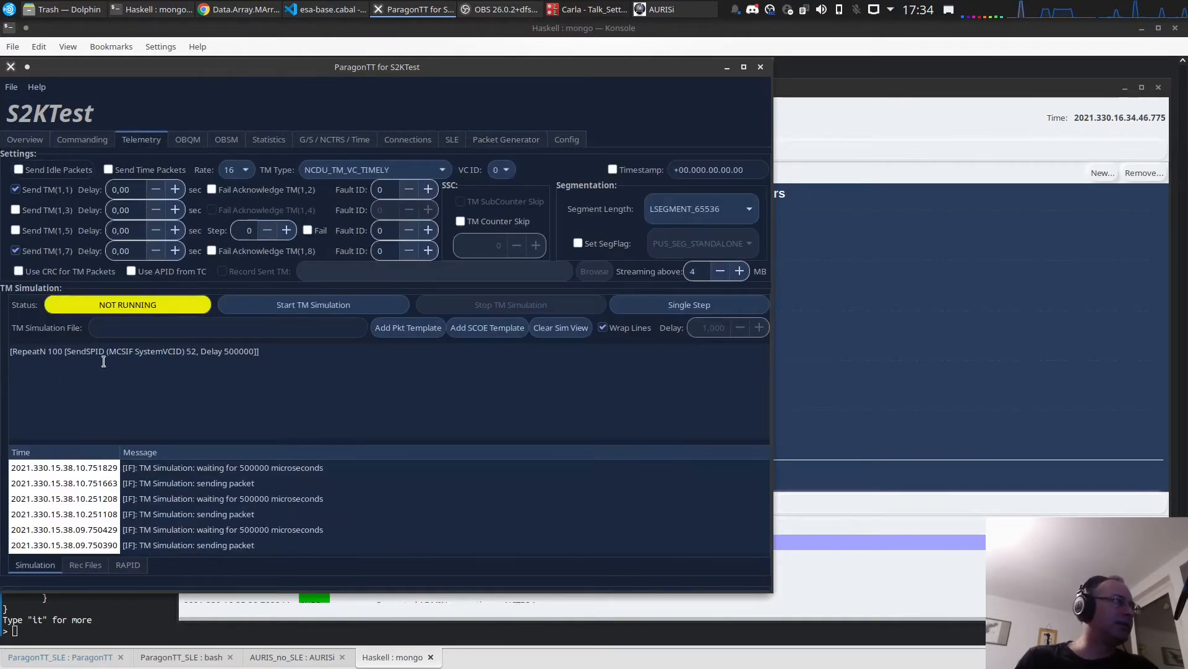
double_click(192, 351)
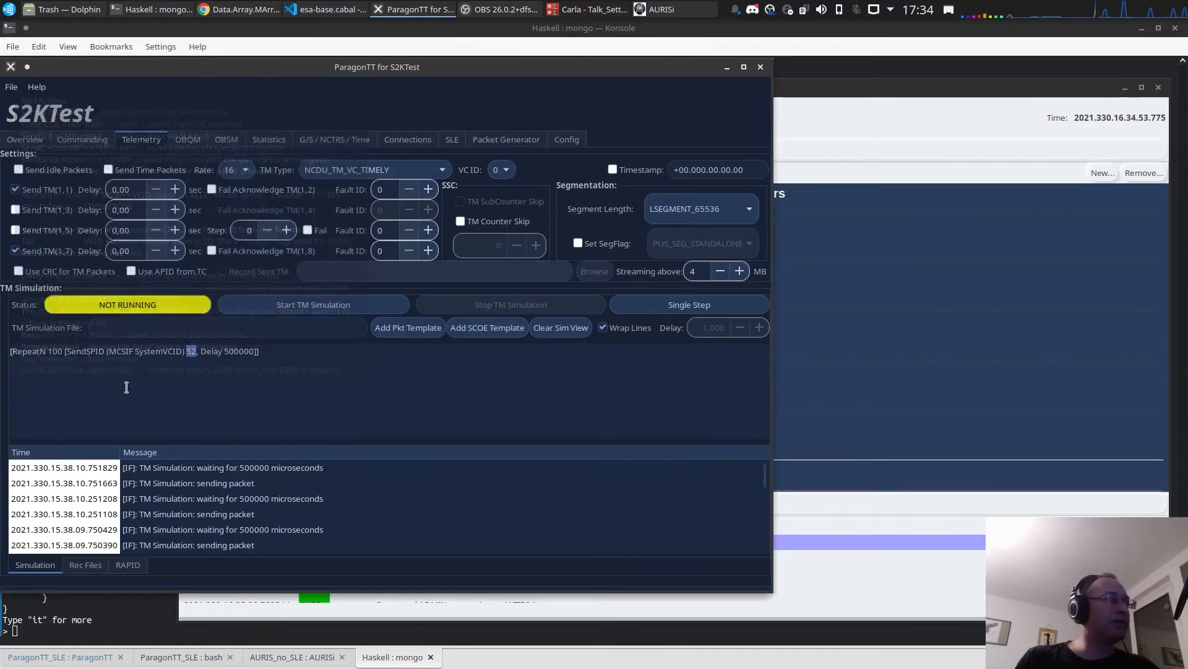
left_click_drag(35, 351, 59, 351)
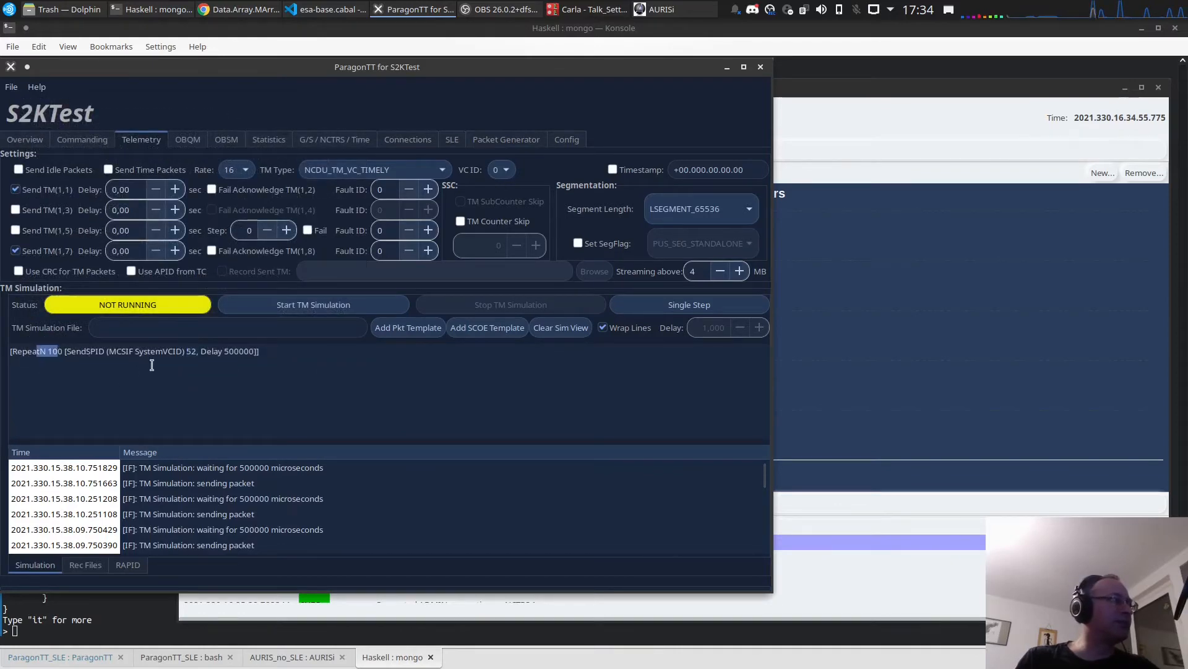
left_click_drag(225, 351, 253, 351)
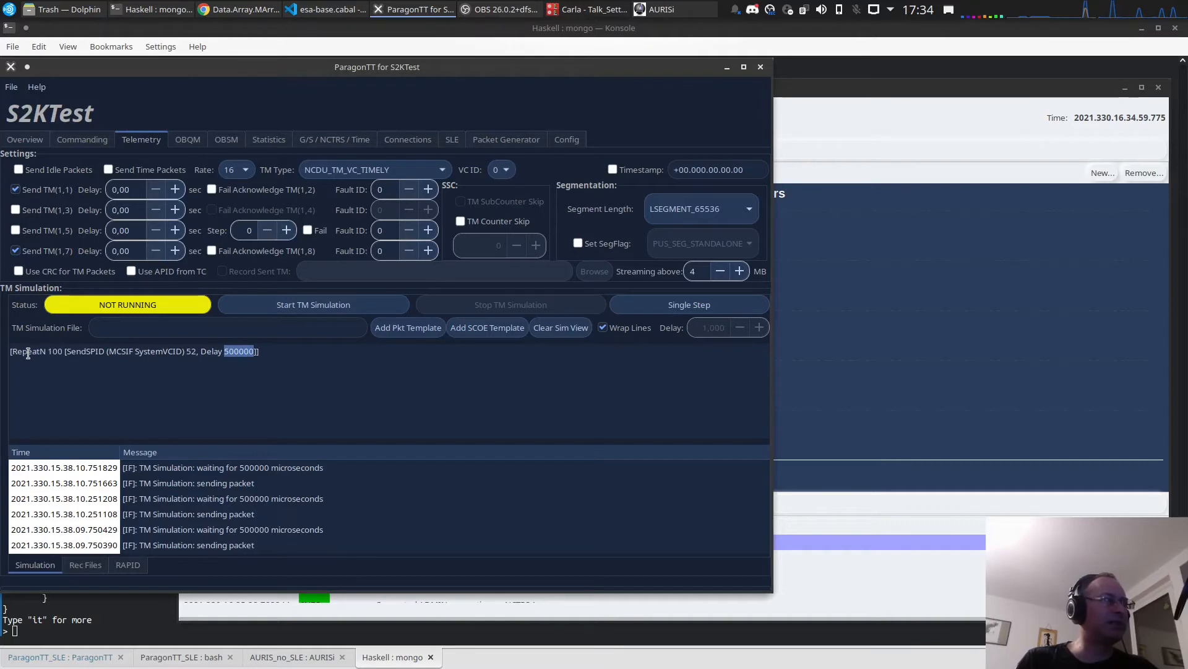
left_click_drag(11, 351, 62, 351)
left_click(52, 351)
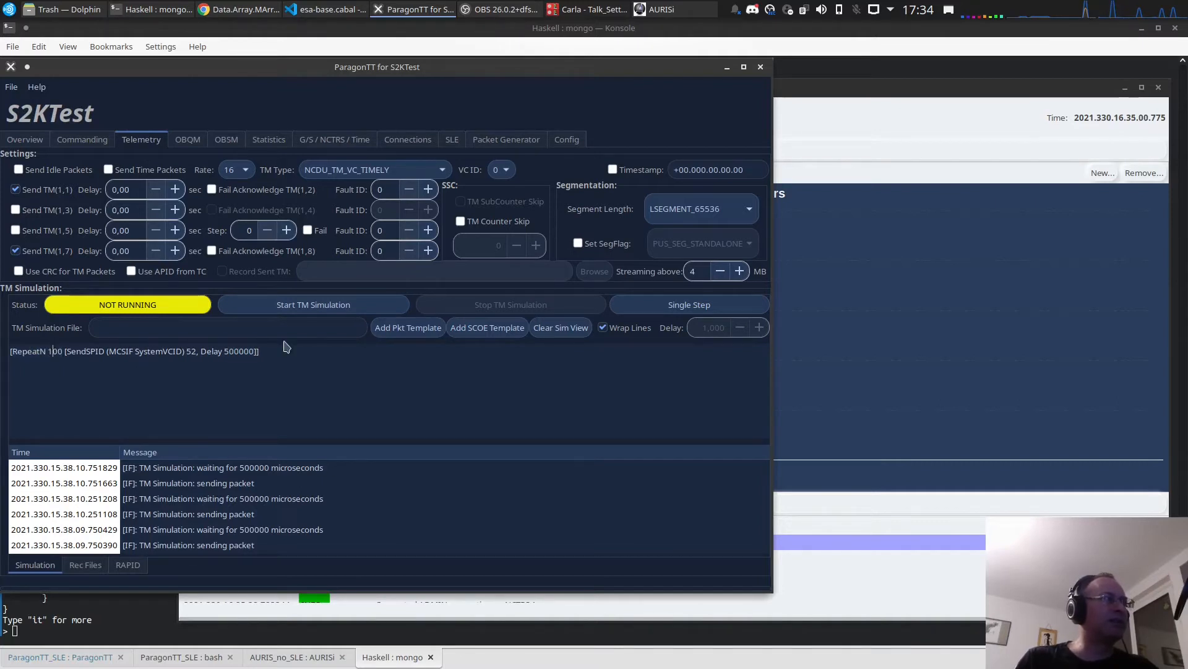
left_click(294, 311)
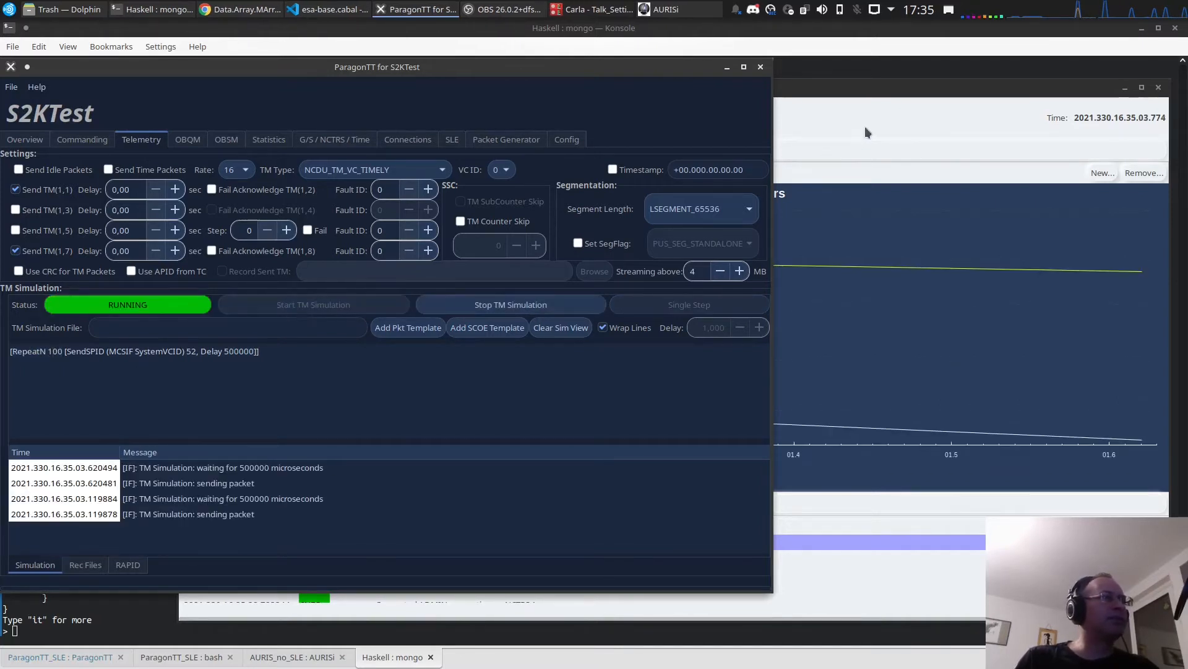
Switch to AURISi and examine the incoming telemetry in the TM parameter graph, frame list and packet list.
left_click(863, 131)
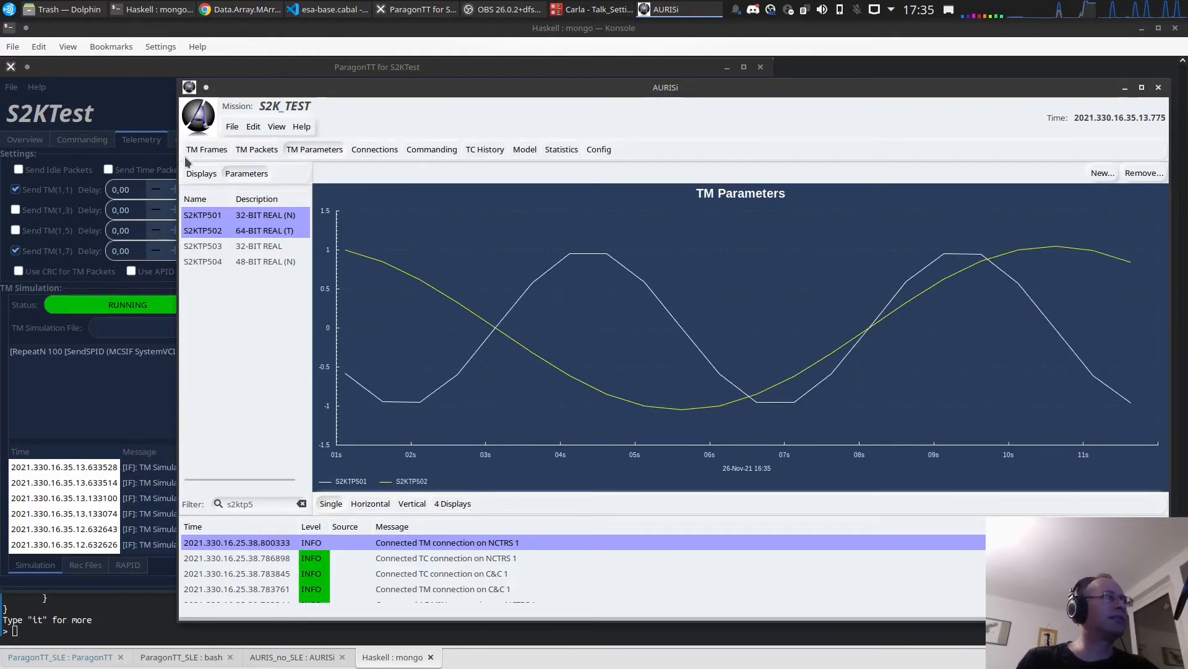
left_click(207, 149)
left_click(252, 151)
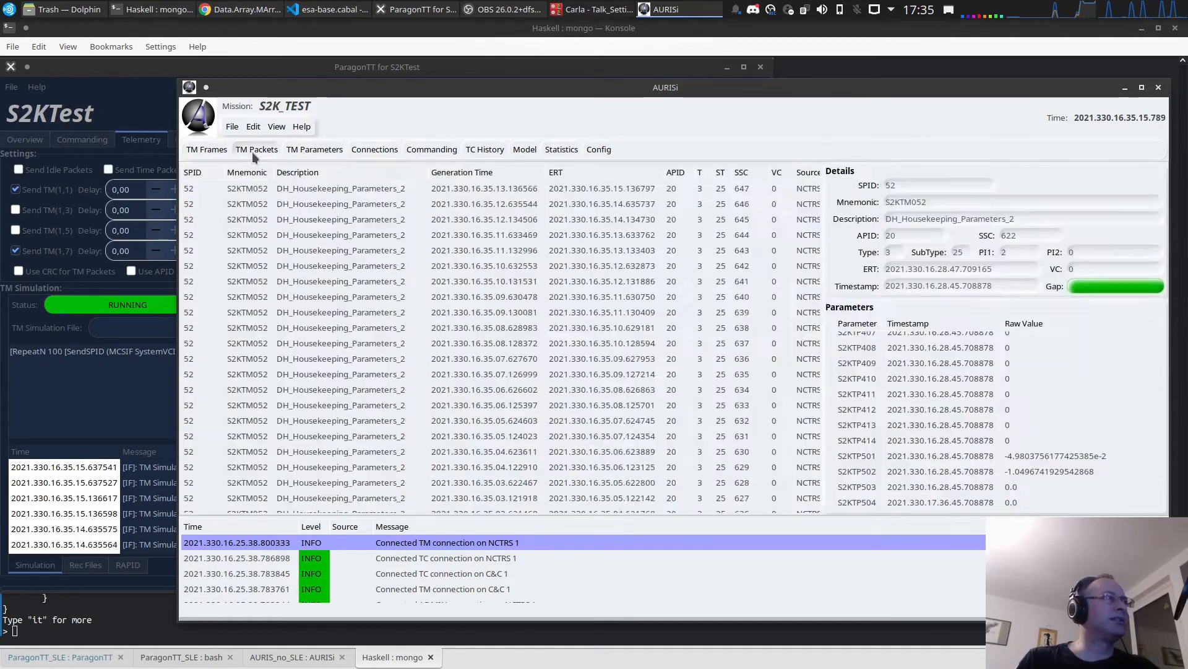
left_click(334, 150)
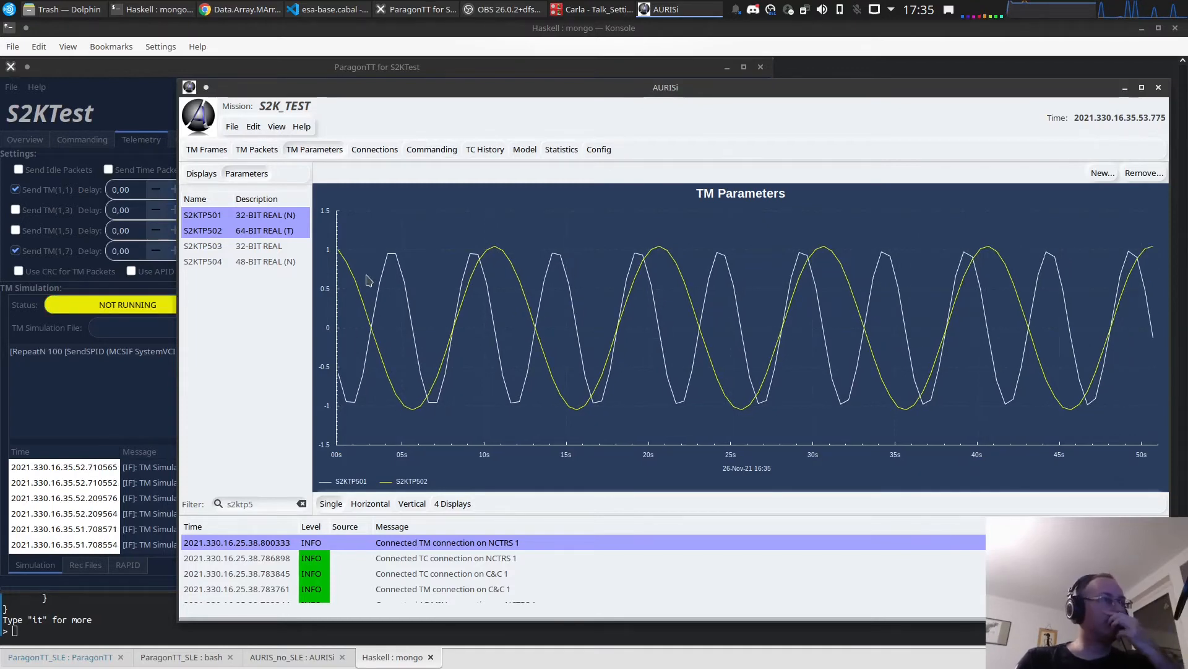
Open the TM statistics and reset the frame and packet statistics.
left_click(552, 150)
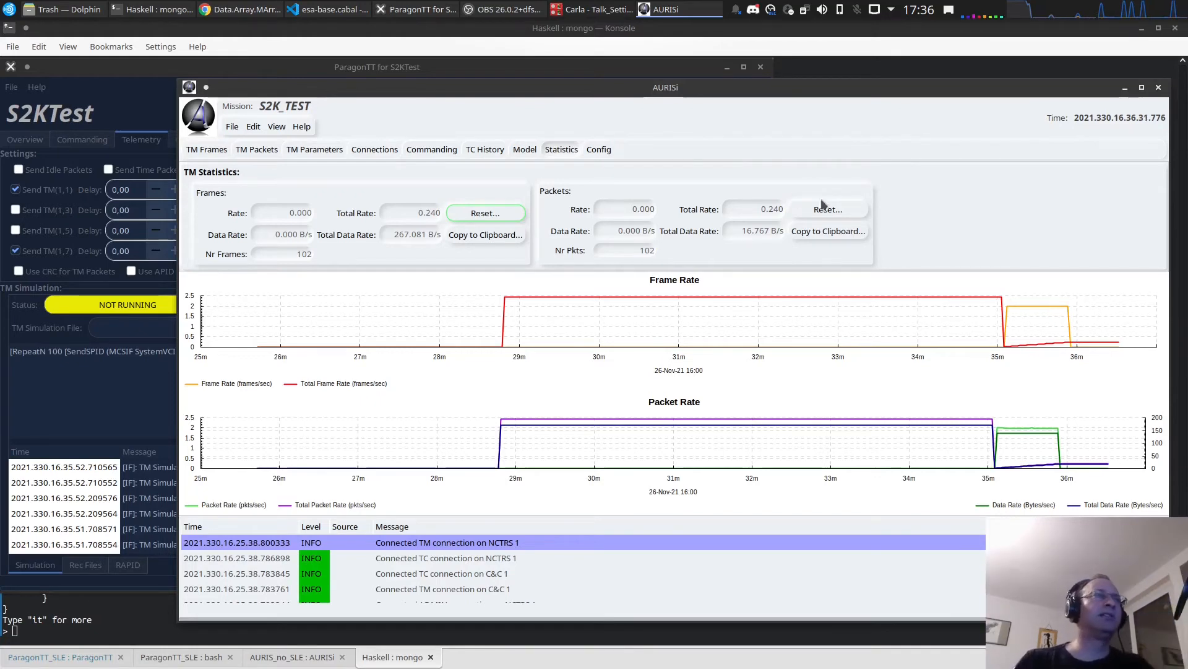
left_click(483, 215)
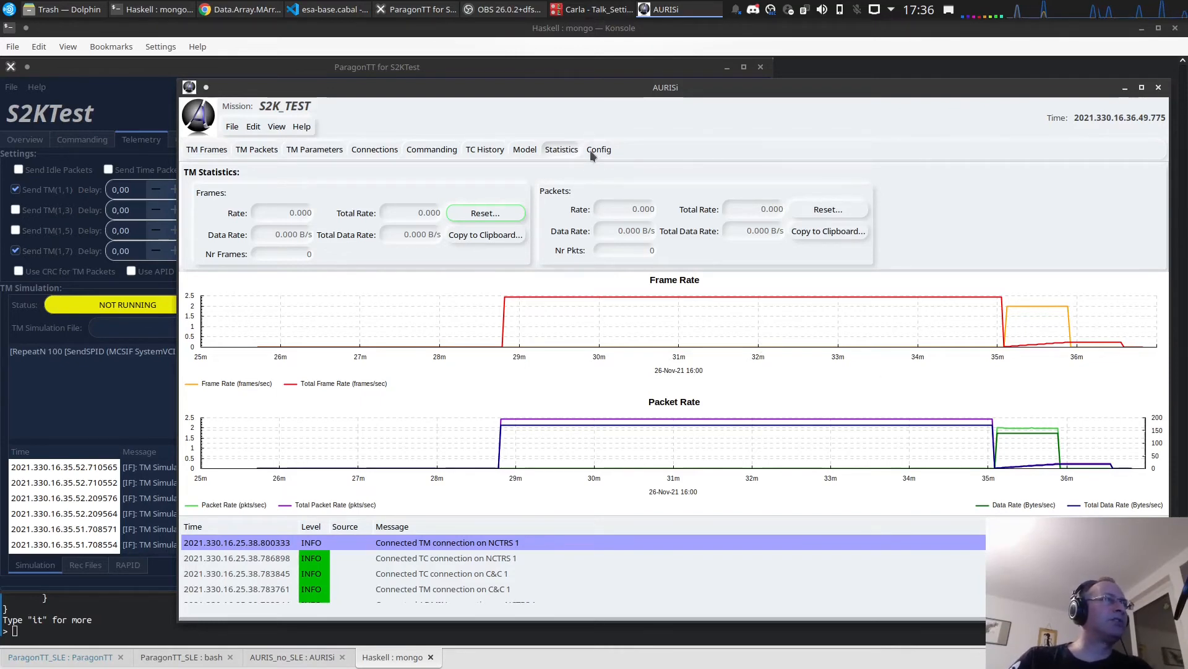
Insert telecommand S2KTC041, TC(11,1), as two send requests into the commanding editor.
left_click(425, 151)
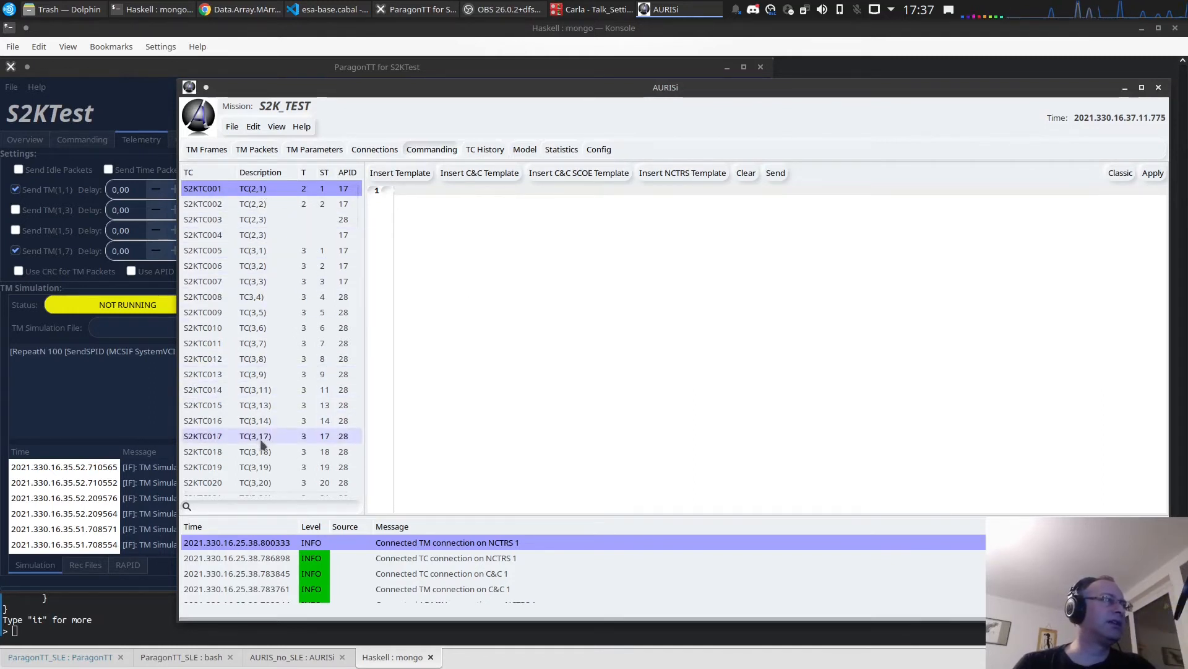
scroll(259, 437, "down", 12)
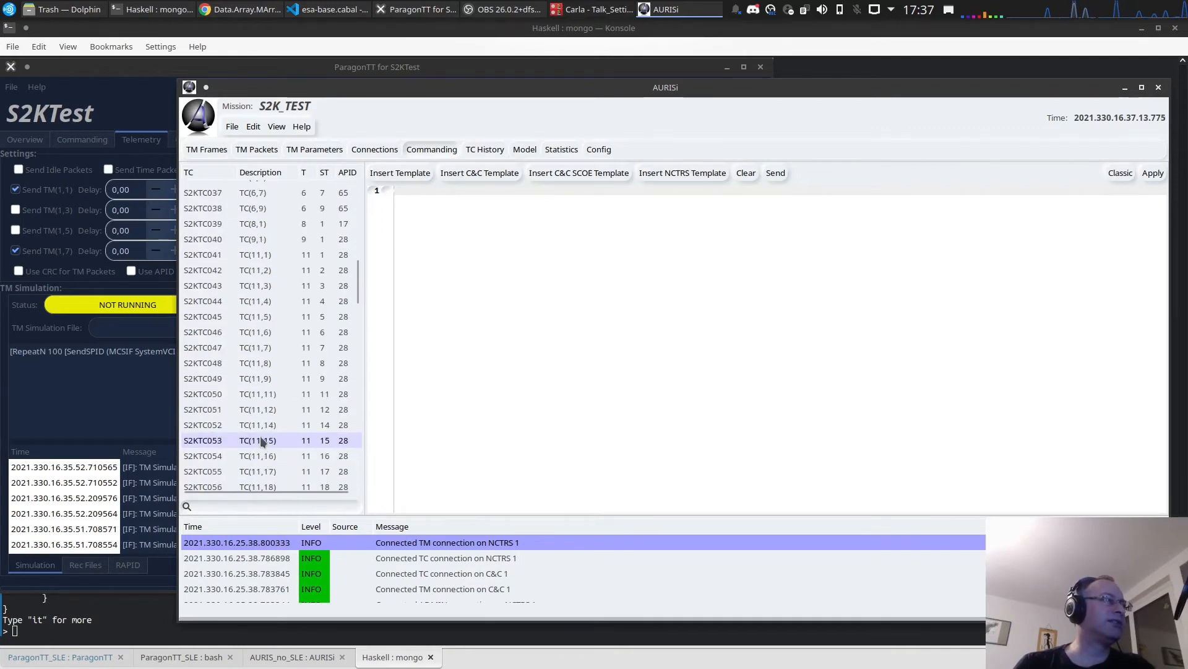
scroll(319, 403, "up", 1)
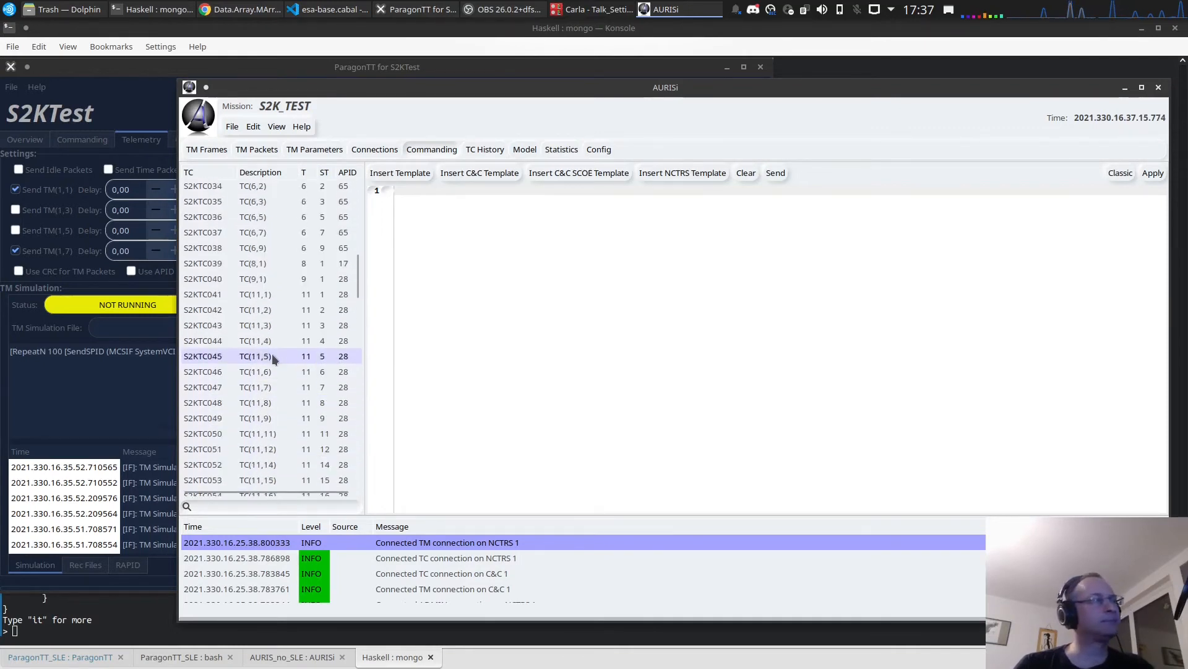
left_click(252, 297)
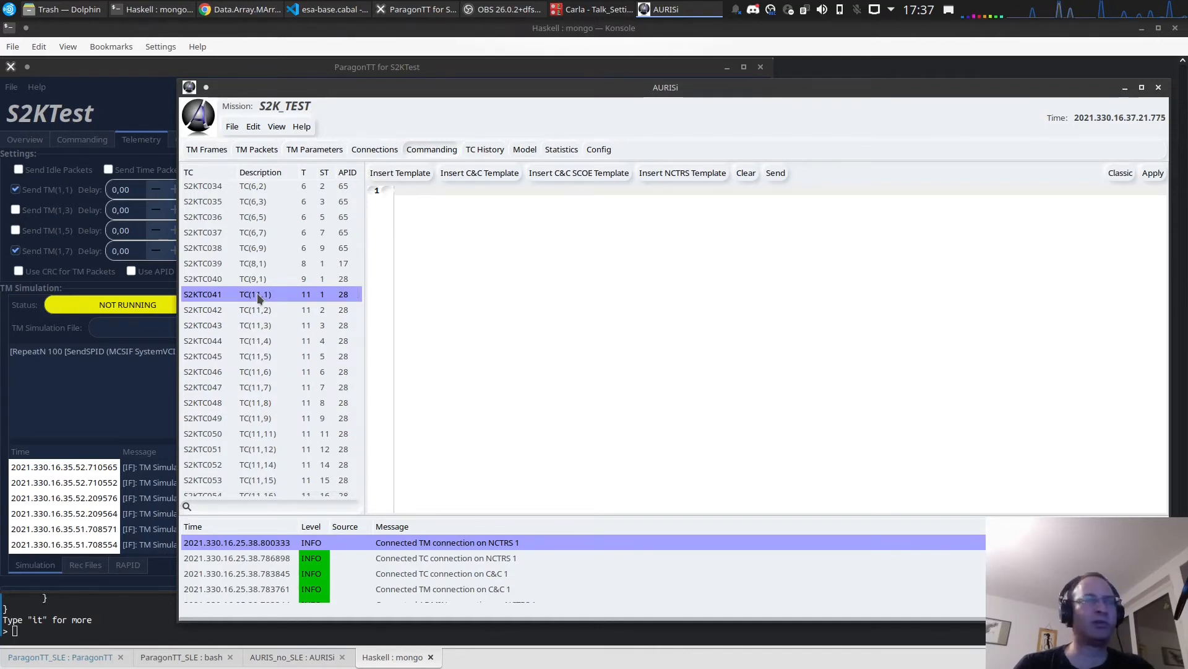
left_click_drag(258, 292, 643, 366)
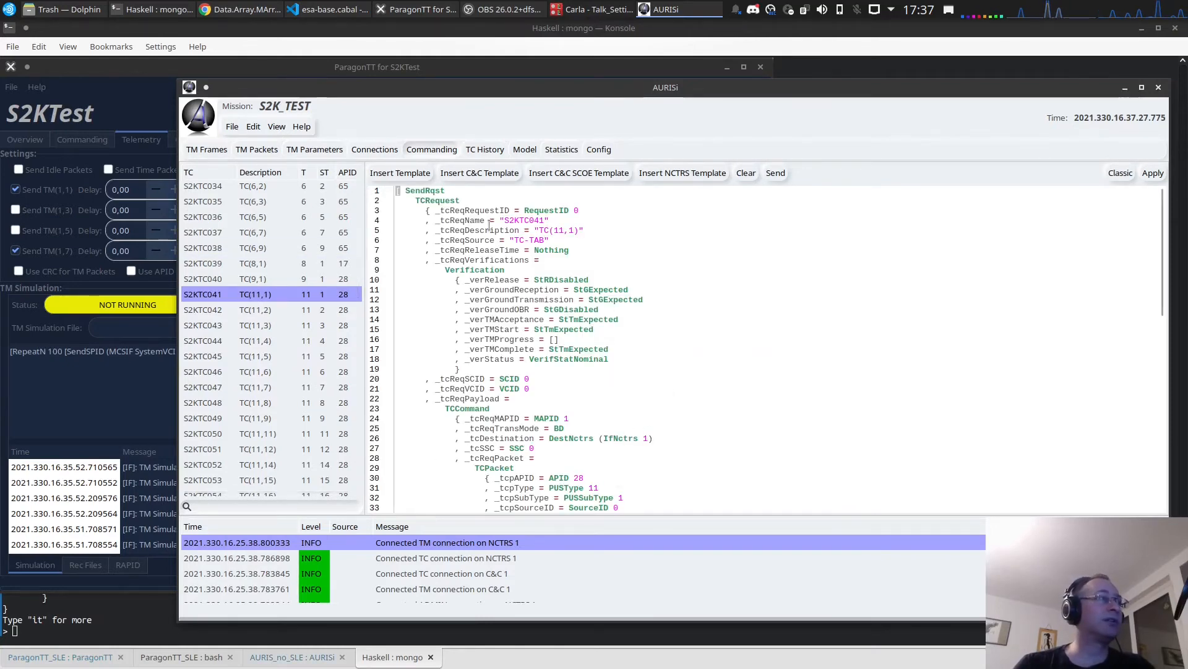
Examine the first request's name, description, NCTRS destination and packet parameter S2KCP036.
left_click_drag(484, 221, 583, 231)
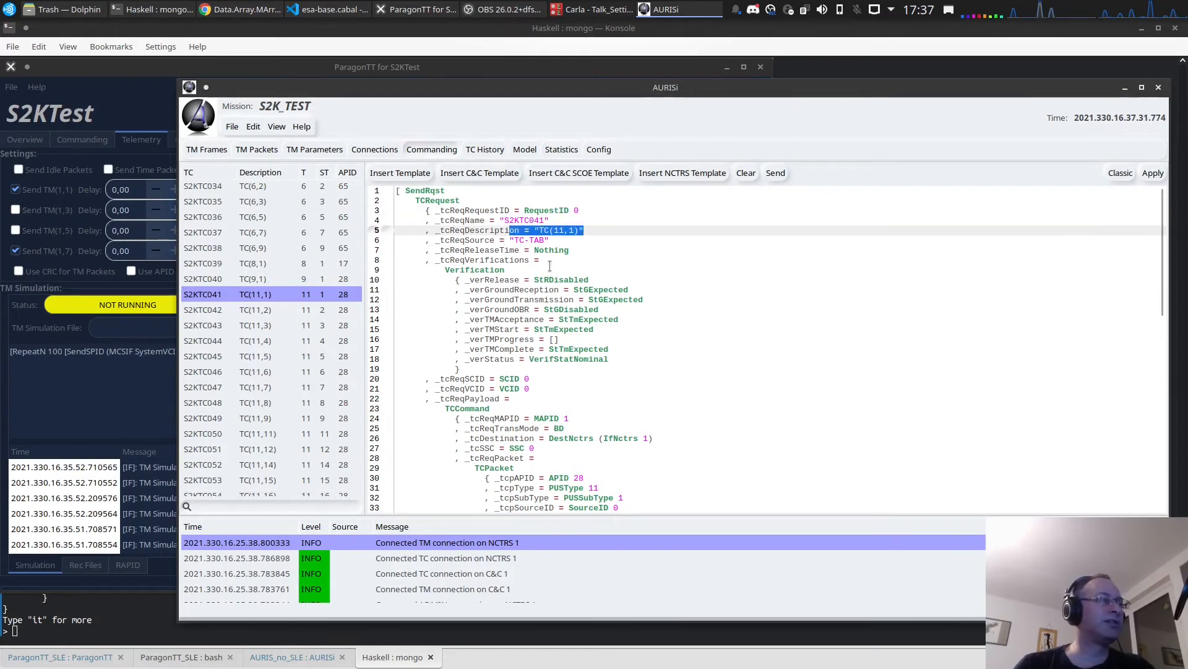
scroll(550, 266, "down", 4)
left_click_drag(565, 317, 656, 330)
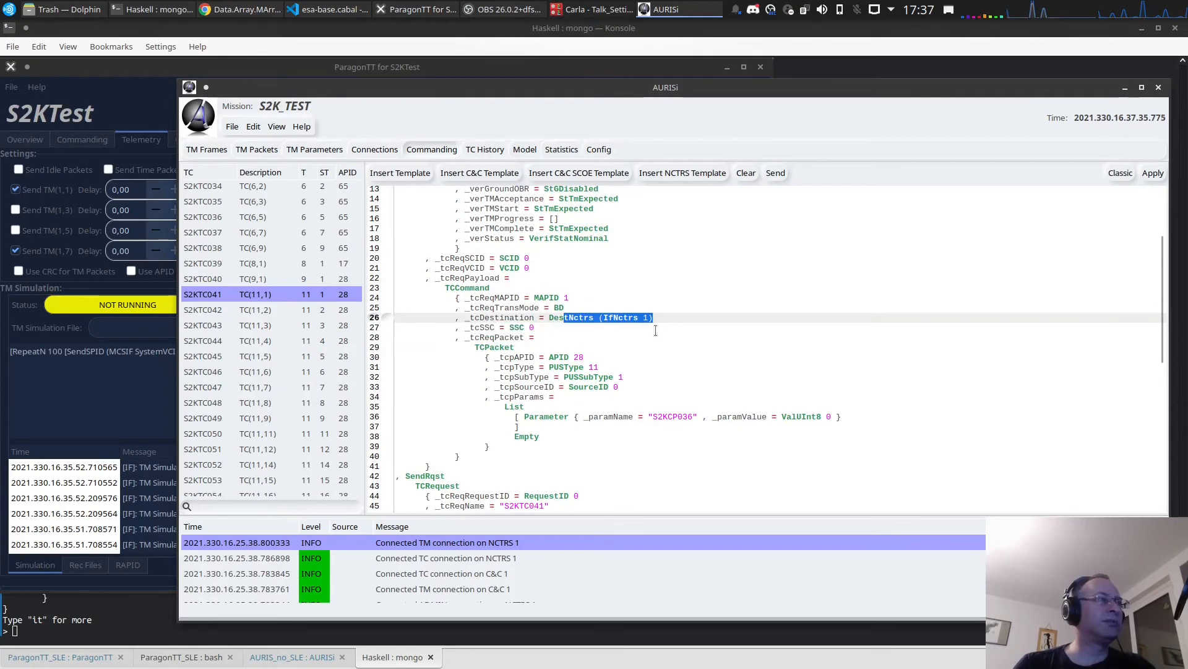
scroll(666, 343, "down", 3)
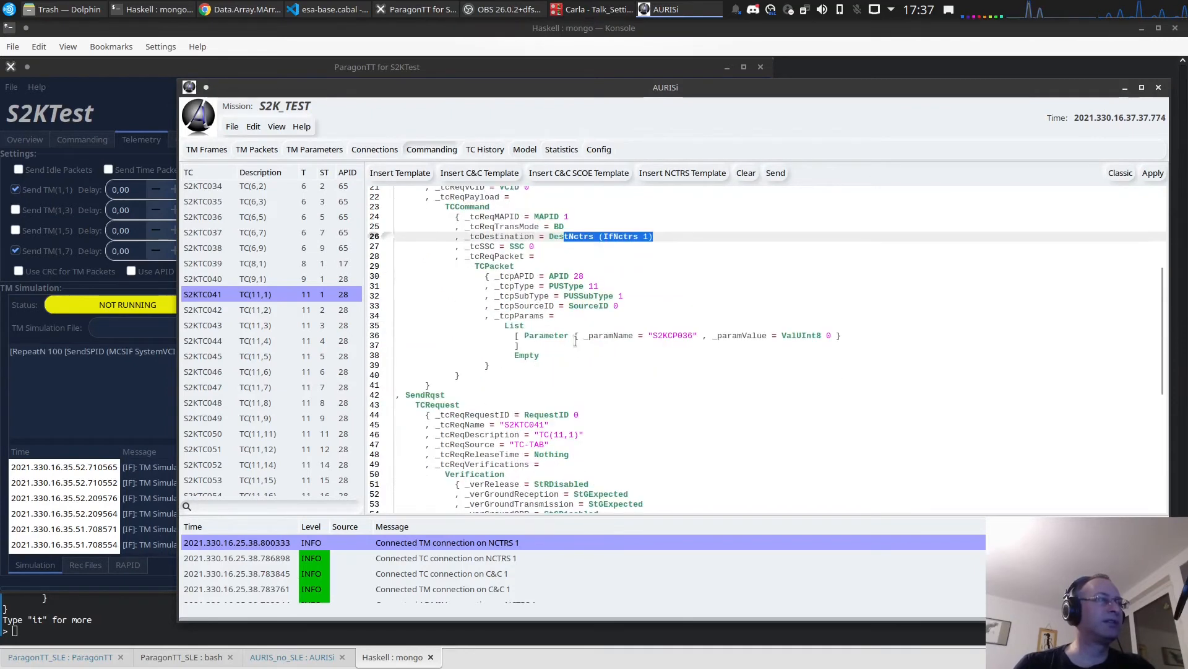
triple_click(628, 335)
left_click(743, 365)
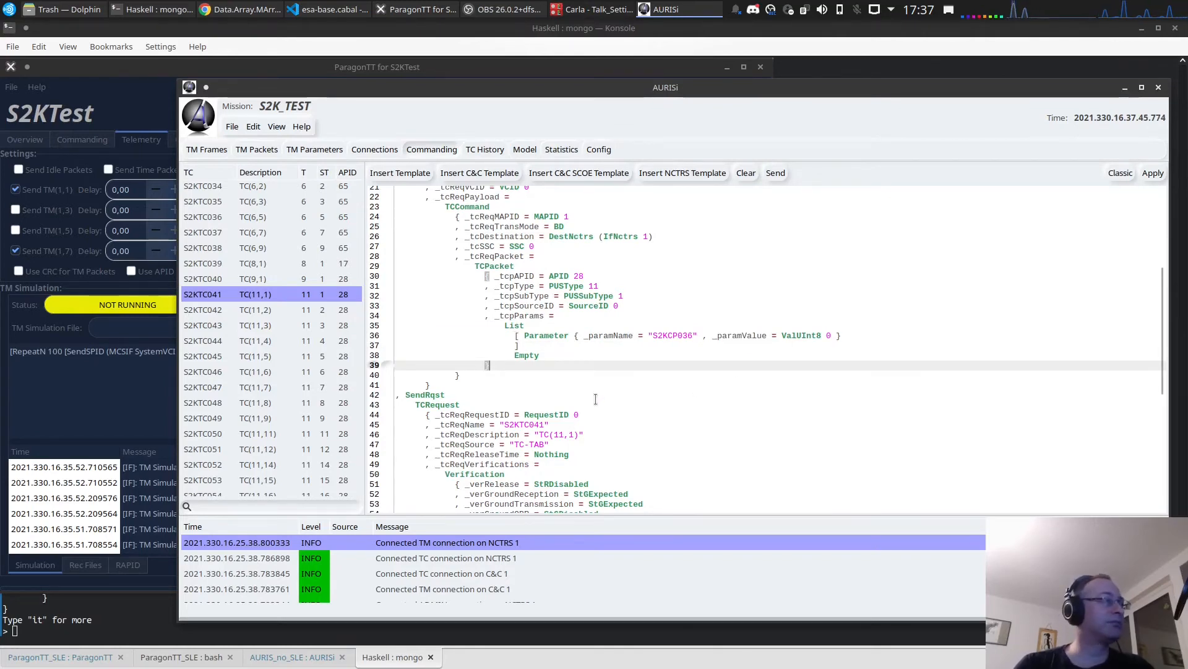
Examine the second request in the script and the verification stages from ground reception to TM completion.
scroll(639, 410, "down", 5)
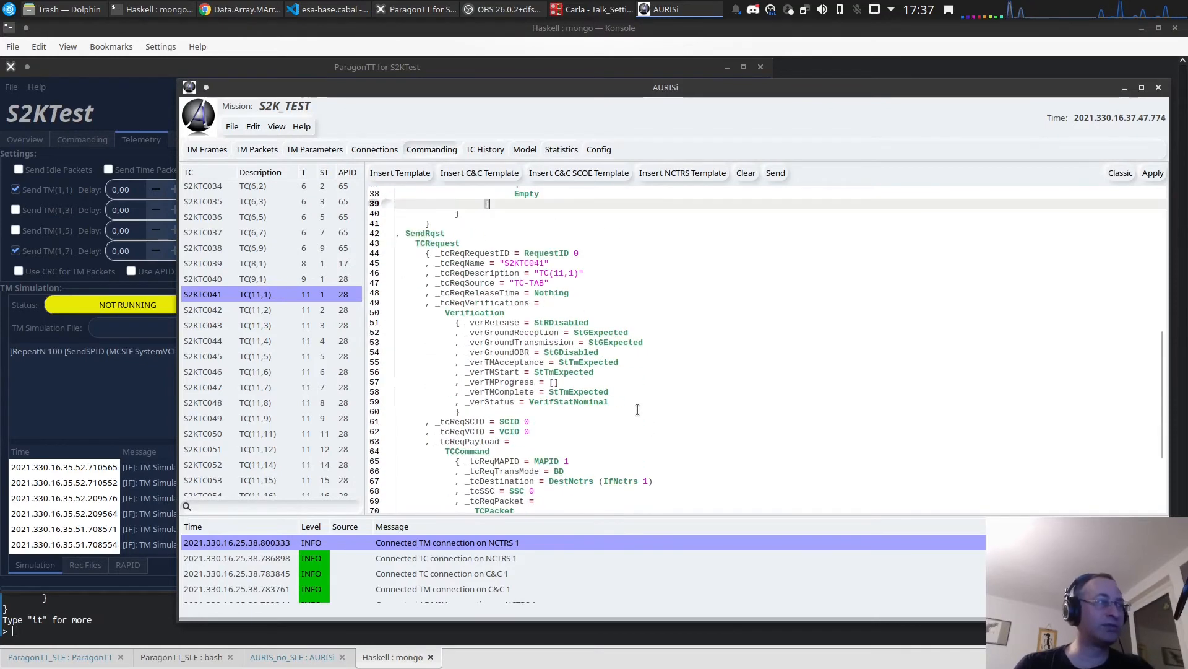
scroll(639, 409, "up", 4)
scroll(391, 297, "down", 4)
left_click_drag(444, 253, 619, 372)
left_click(705, 478)
key("ctrl+z")
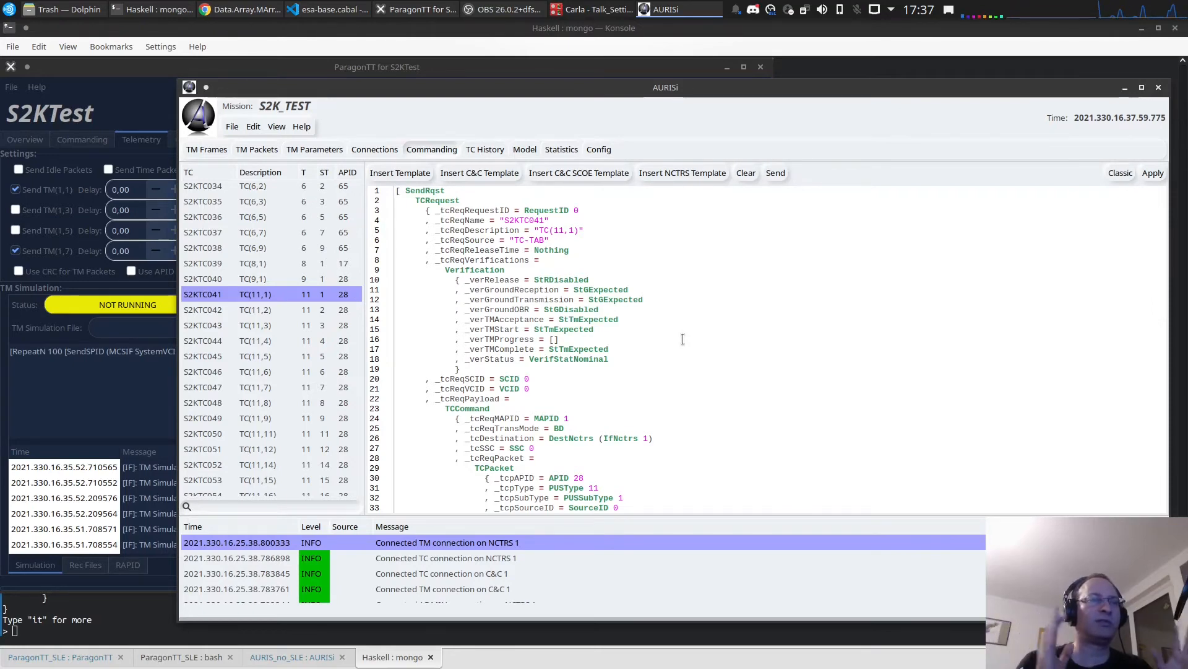
double_click(565, 309)
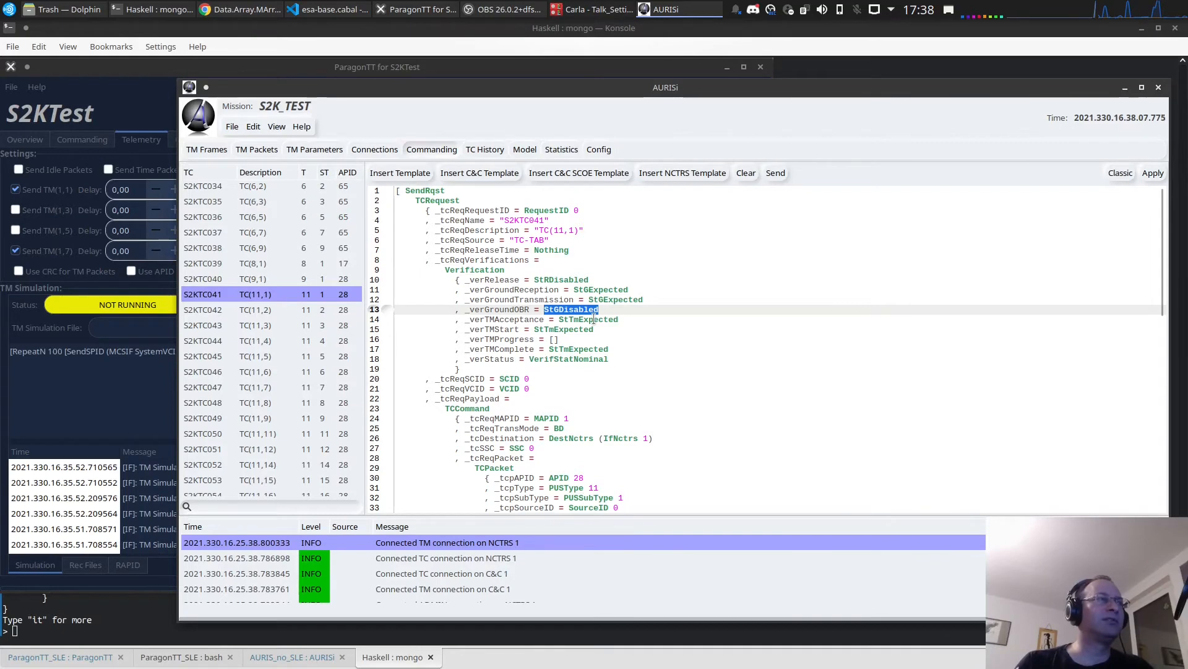
left_click(625, 350)
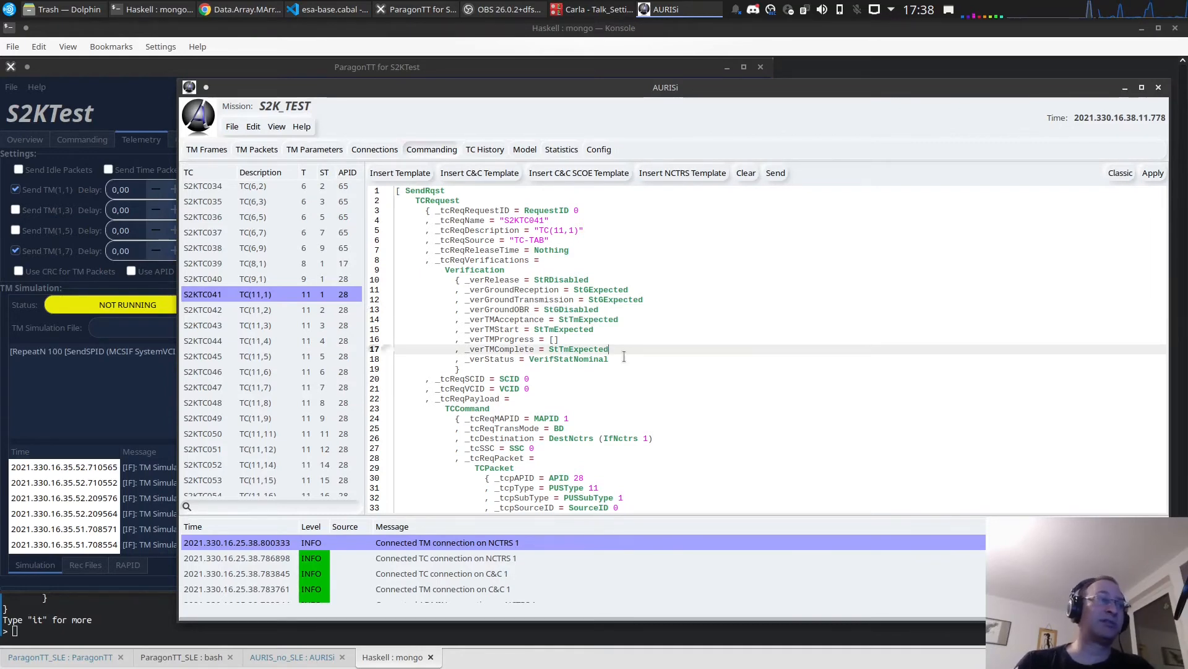
Send the scripted telecommands, then switch to ParagonTT's overview and examine the received commands in the TC chain.
left_click(776, 174)
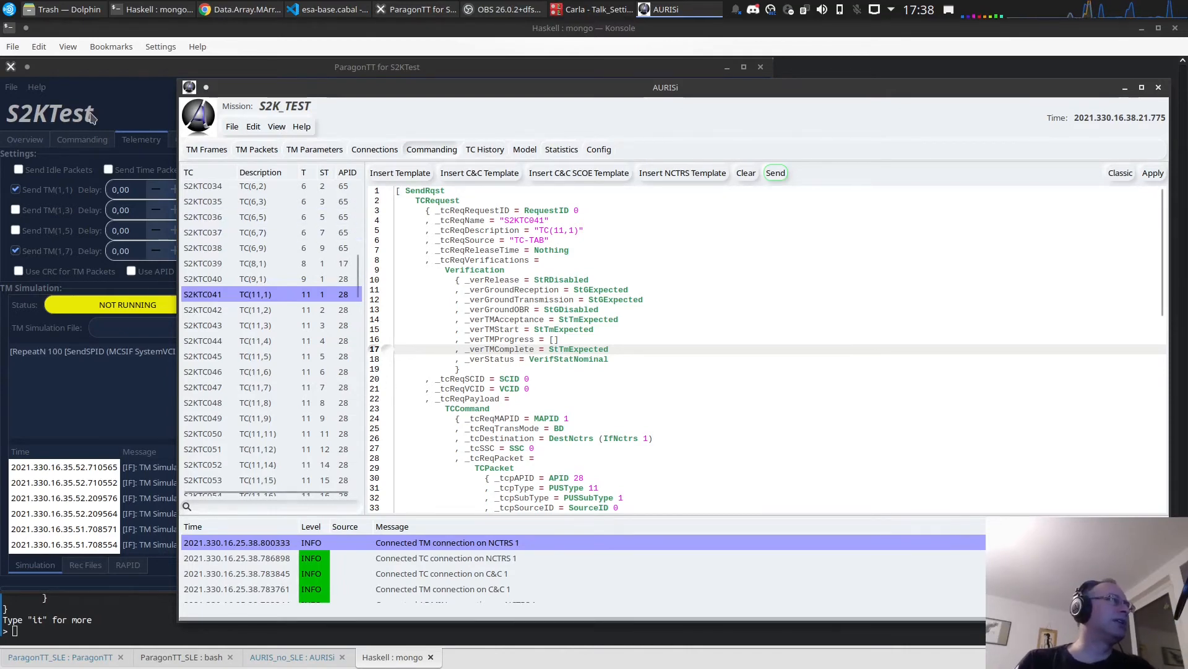
left_click(25, 139)
left_click(174, 188)
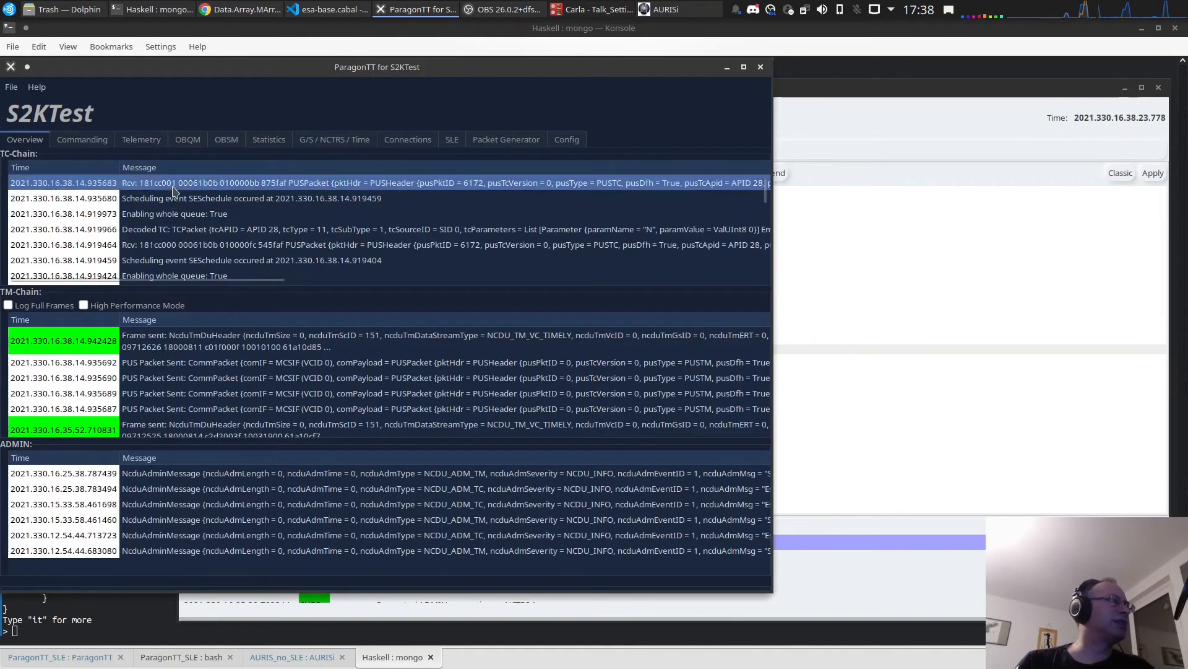
left_click(211, 202)
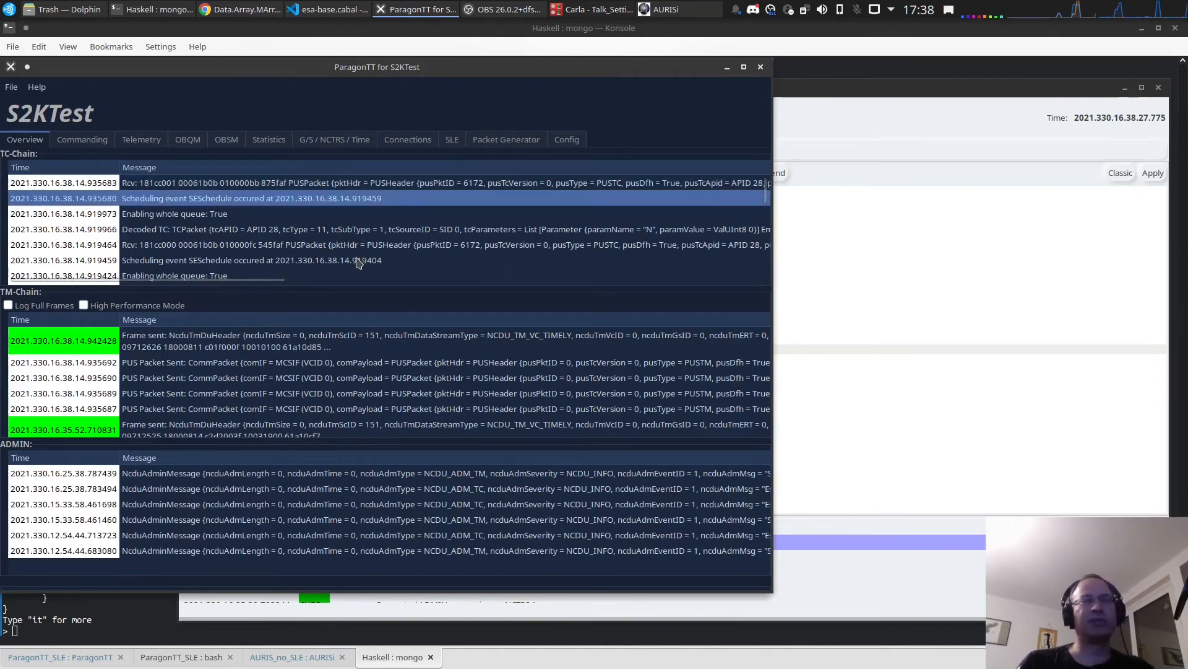
Examine the received packet and scheduling entries of the two sent telecommands in ParagonTT's TC chain.
key("Up")
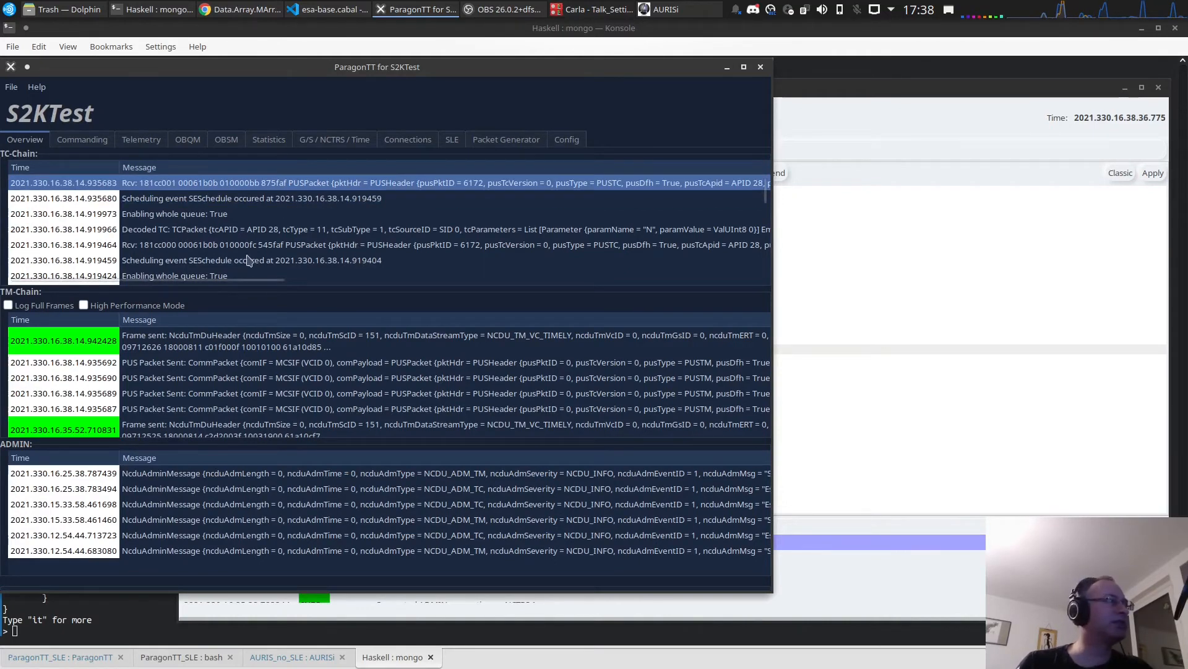
scroll(207, 268, "down", 1)
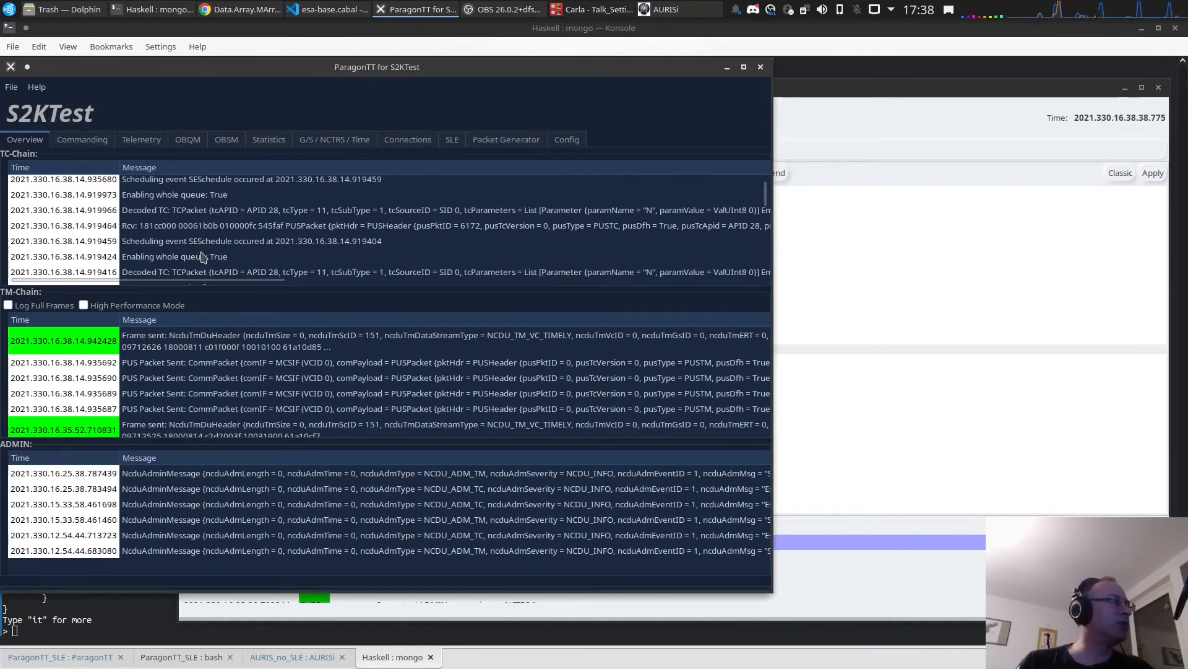
left_click(205, 256)
scroll(208, 254, "up", 1)
left_click(225, 184)
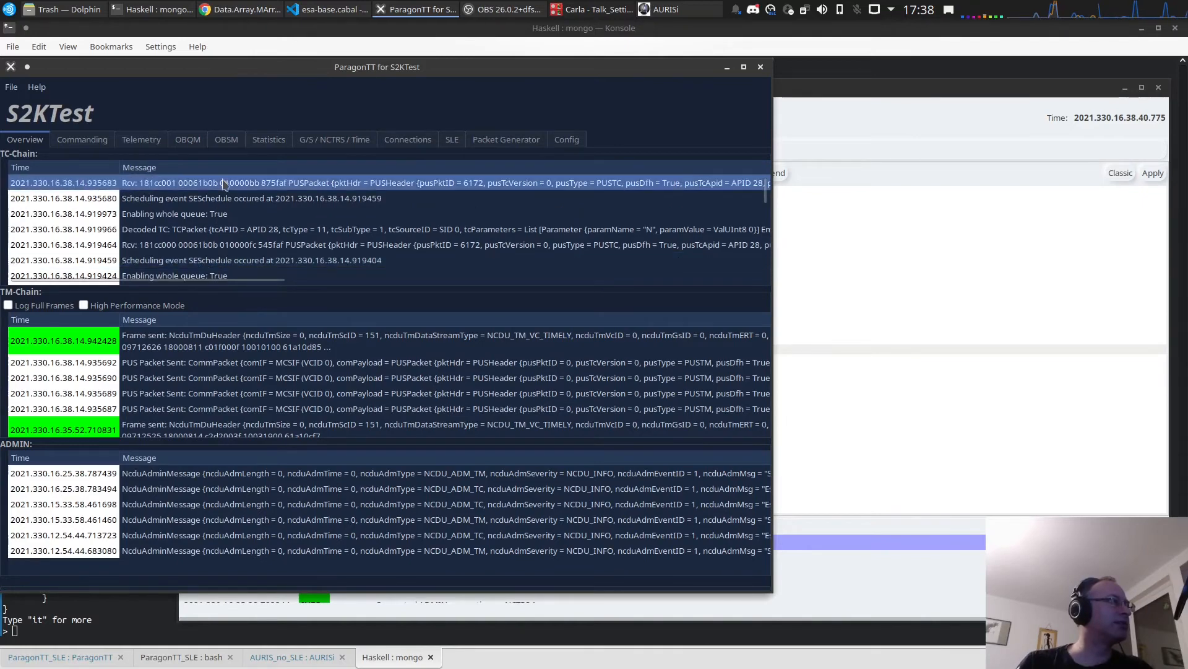
left_click(237, 245)
Switch to AURISi, clear the S2KTC041 script and insert the general RepeatN template with the EDEN_TC request.
left_click(834, 125)
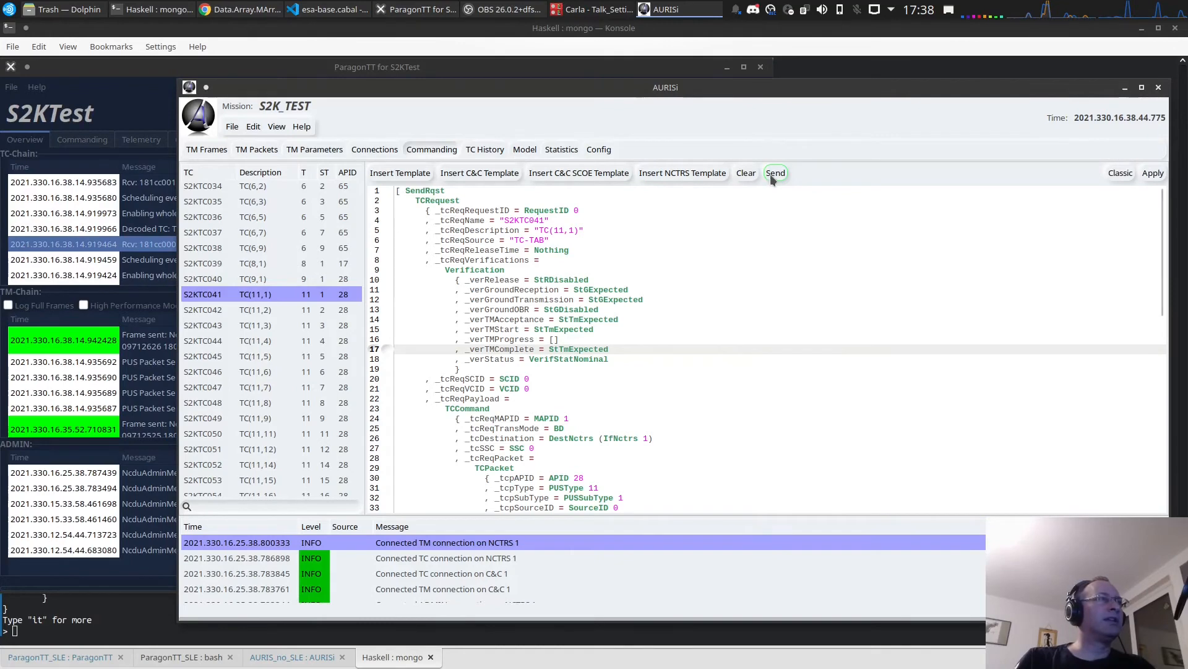
left_click(746, 174)
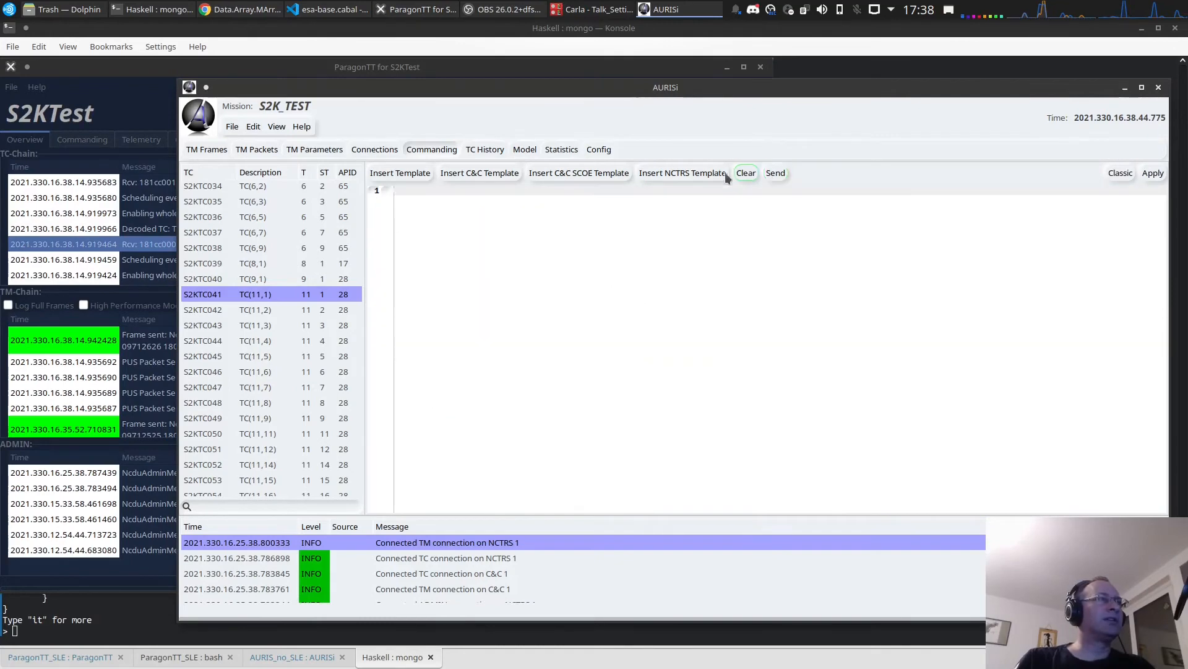
left_click(419, 175)
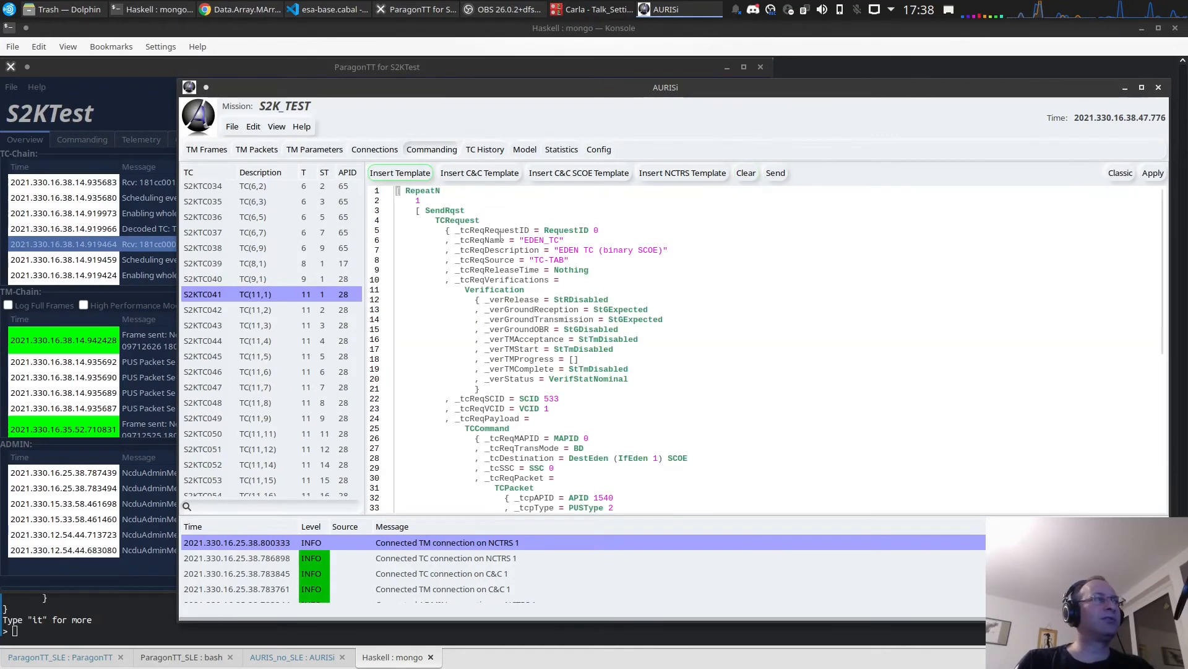
left_click(745, 175)
left_click(402, 174)
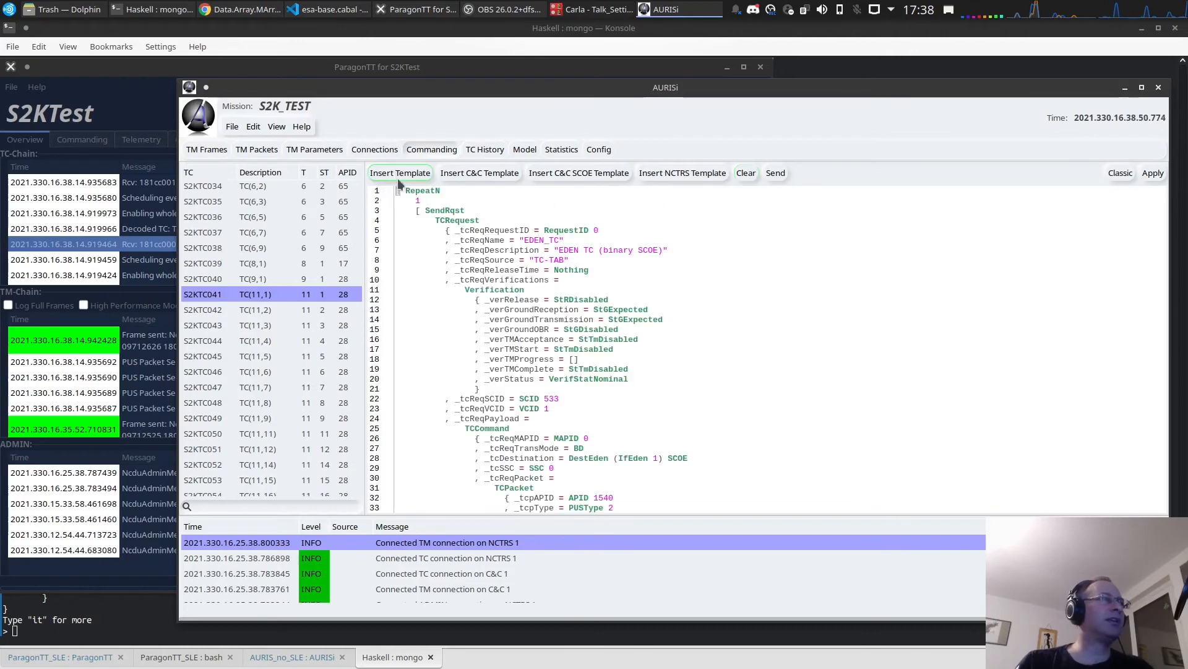
left_click_drag(584, 359, 650, 346)
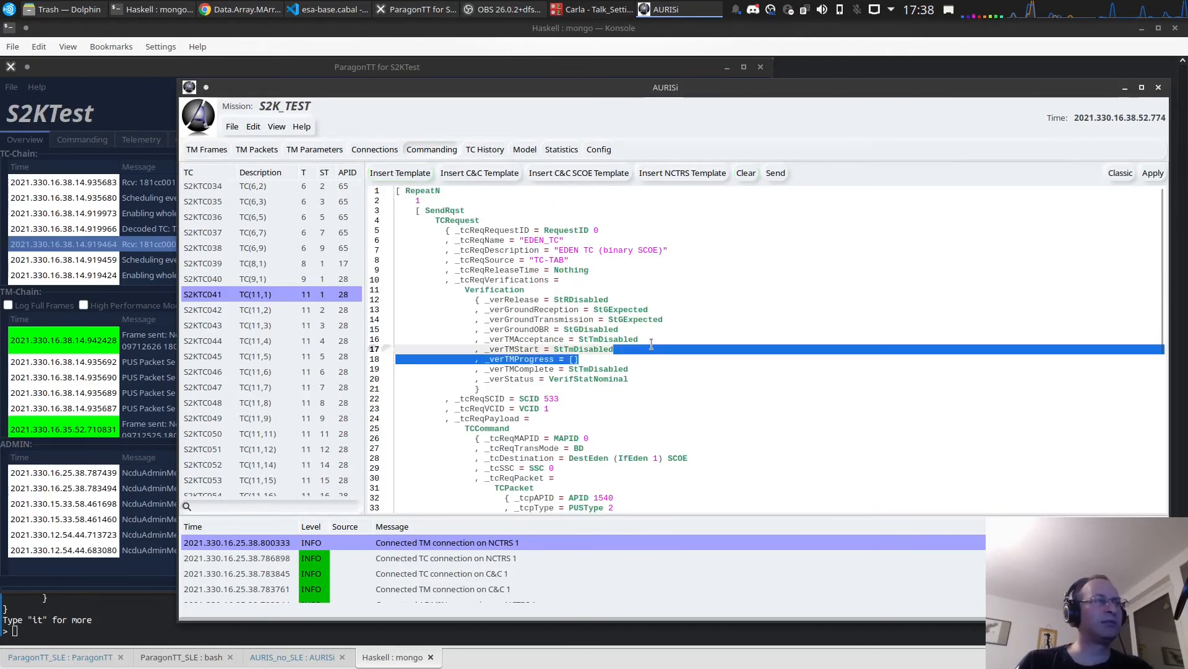
Apply the Cobalt colour style to the commanding editor and deselect the highlighted script lines.
left_click(1120, 174)
left_click(724, 301)
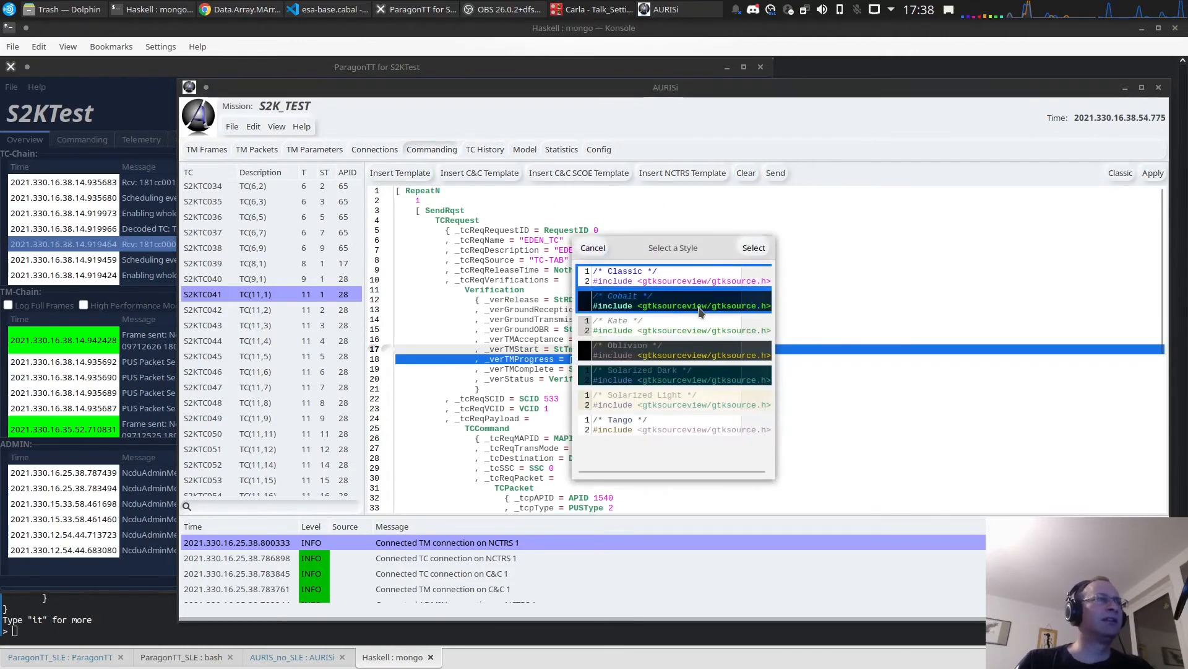
left_click(749, 249)
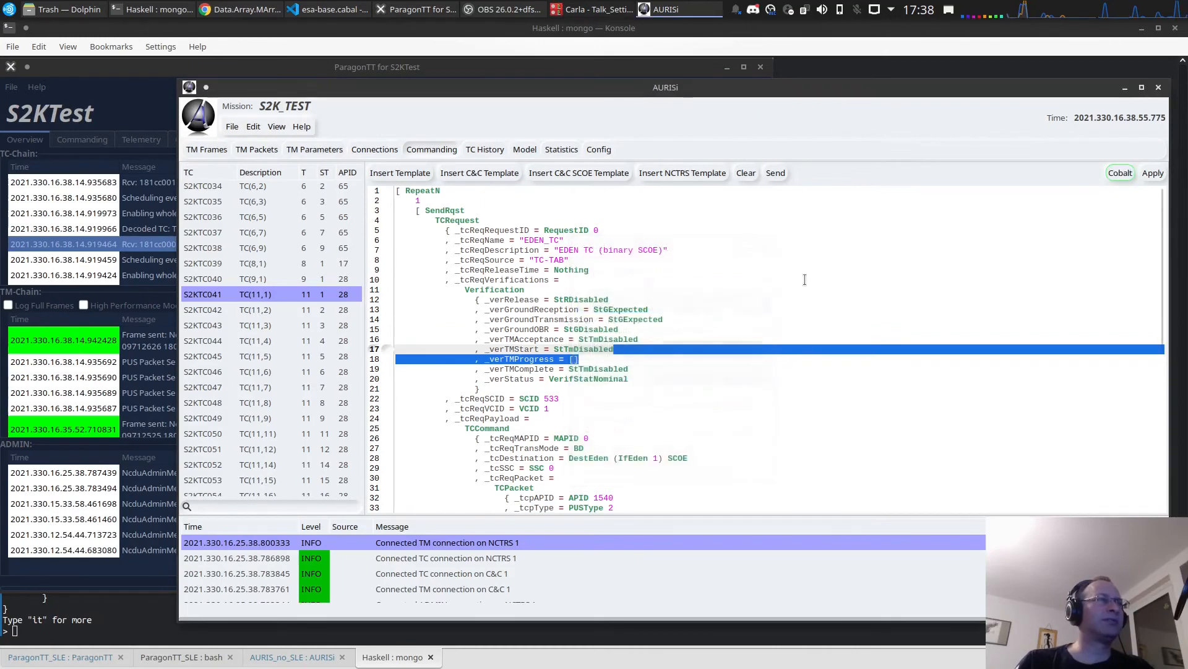
left_click(1153, 173)
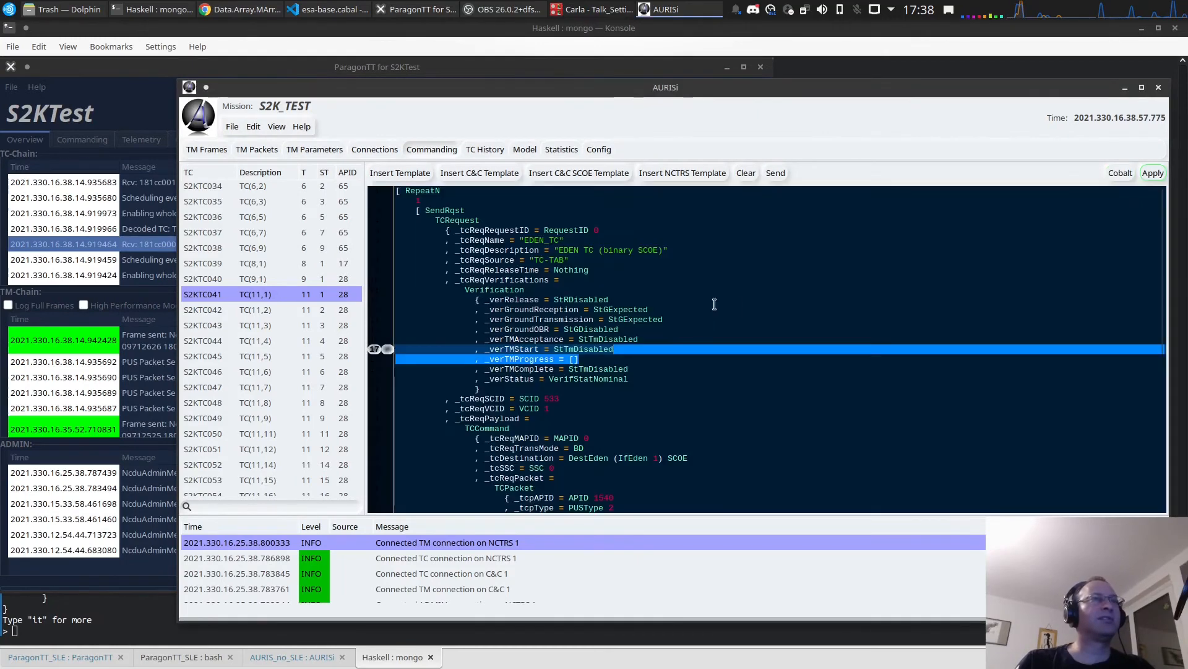
left_click(778, 390)
left_click(672, 349)
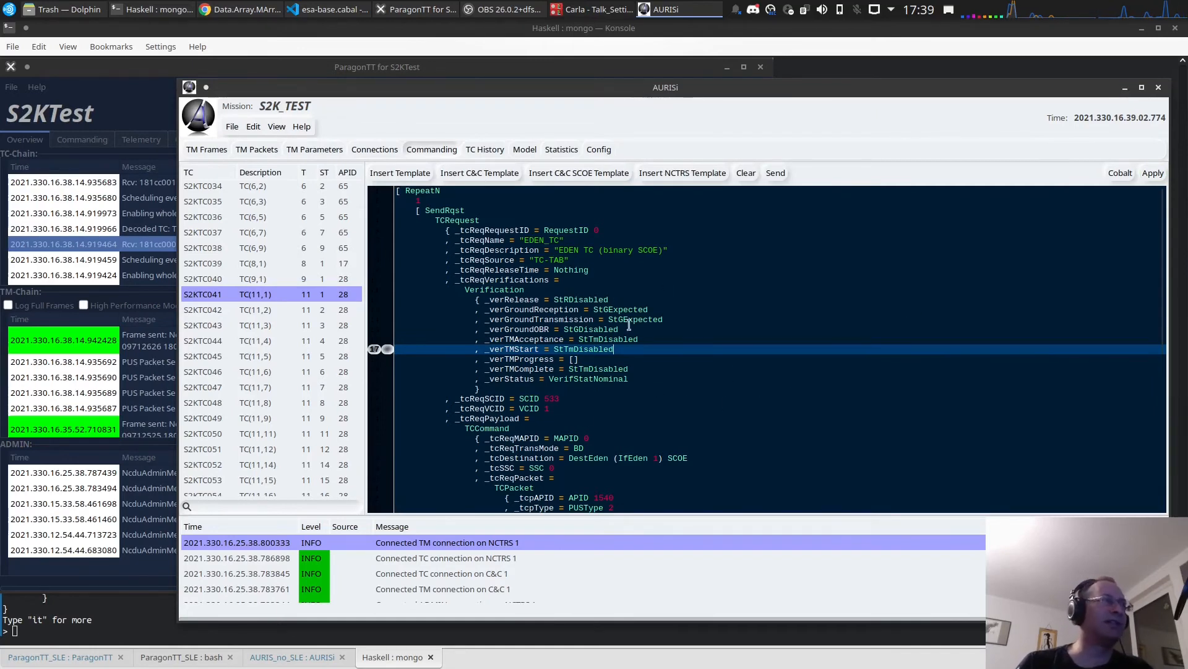
Check the S2KTC041 verification statuses in the TC history and enable Fail Acknowledge TM(1,8) in ParagonTT's telemetry settings.
left_click(488, 150)
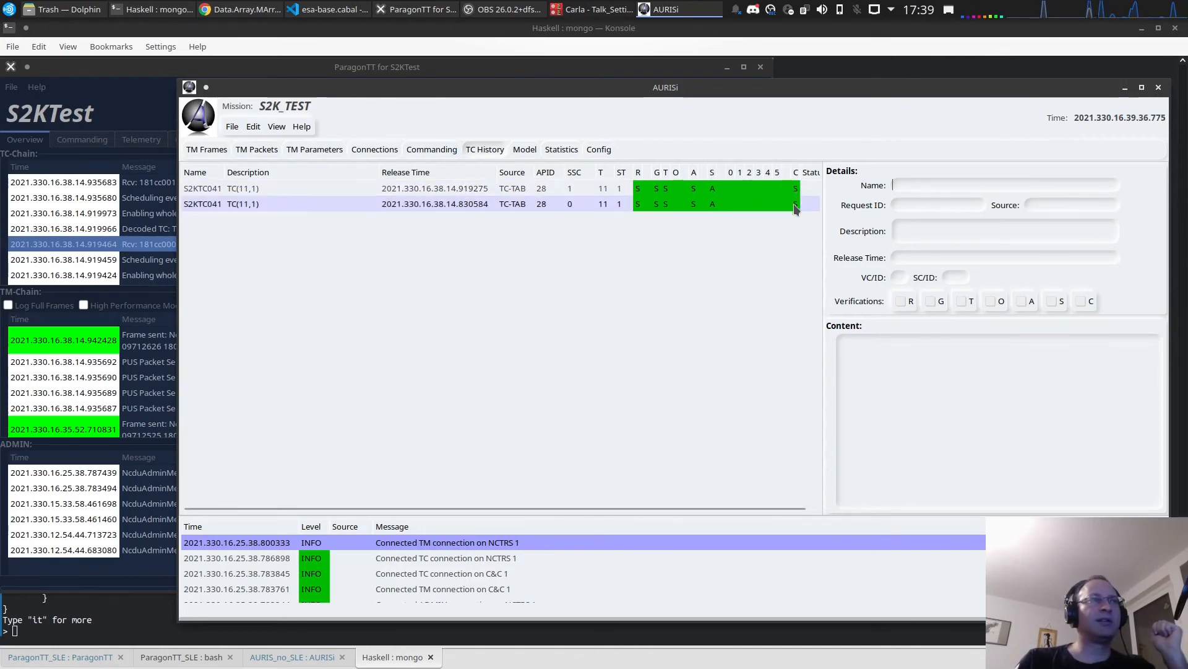
left_click(155, 178)
left_click(140, 140)
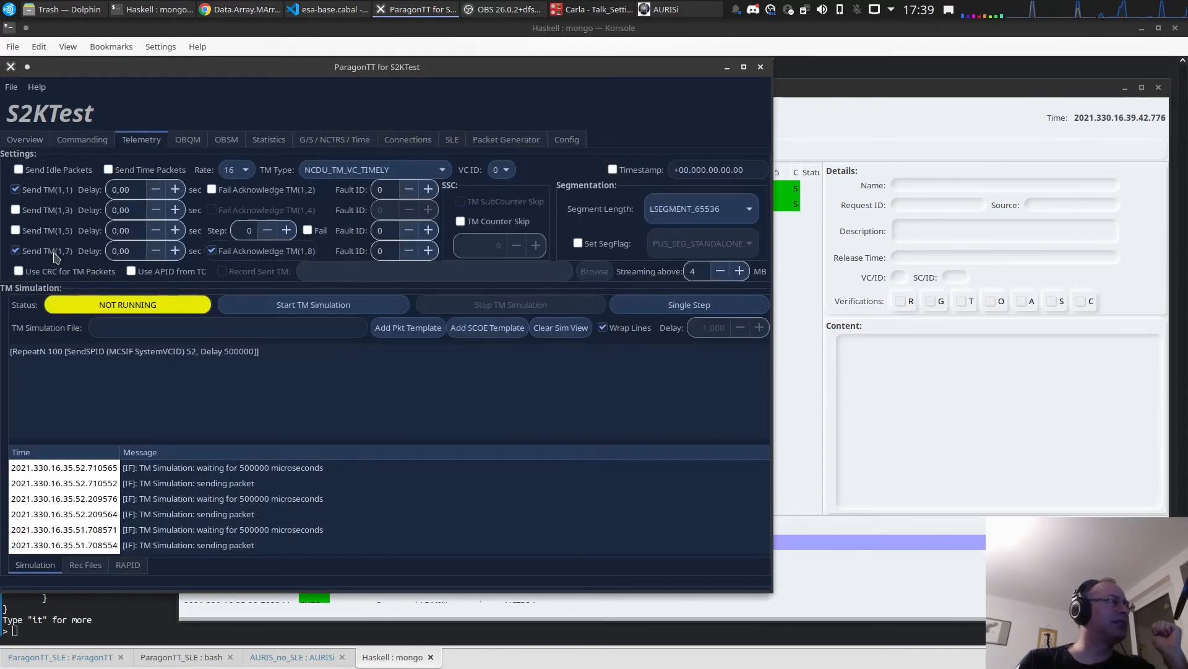
Return to AURISi's commanding editor, clear the template script and apply the Classic colour style.
left_click(778, 94)
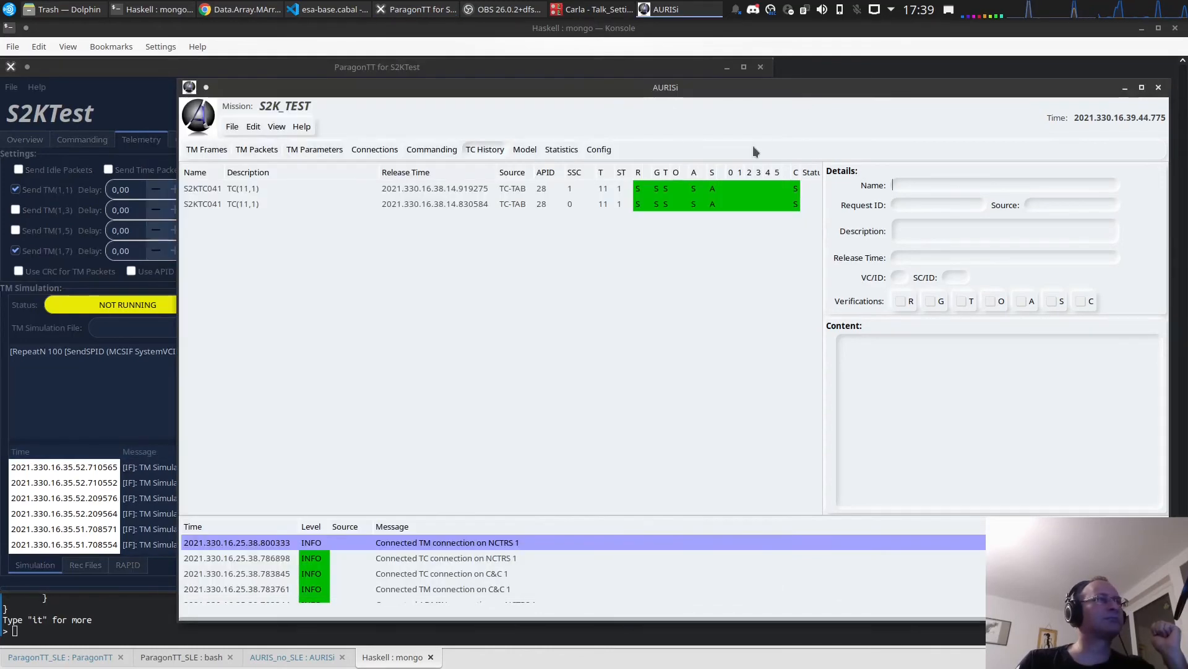
left_click(433, 149)
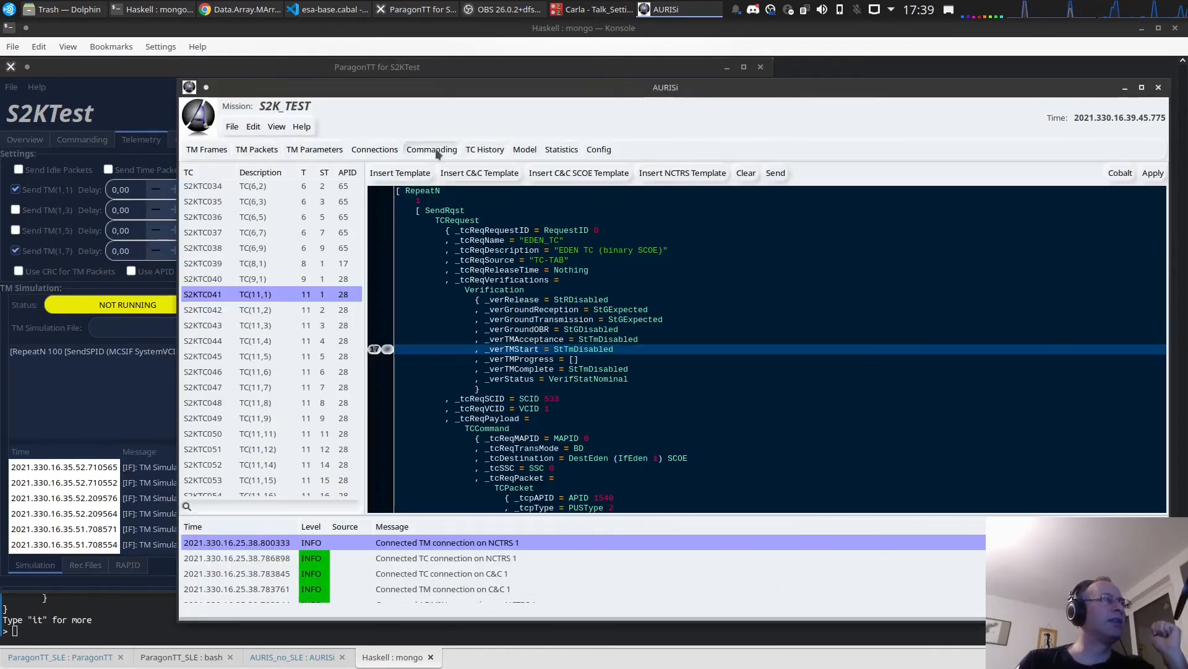
left_click(746, 173)
left_click(1120, 173)
left_click(666, 270)
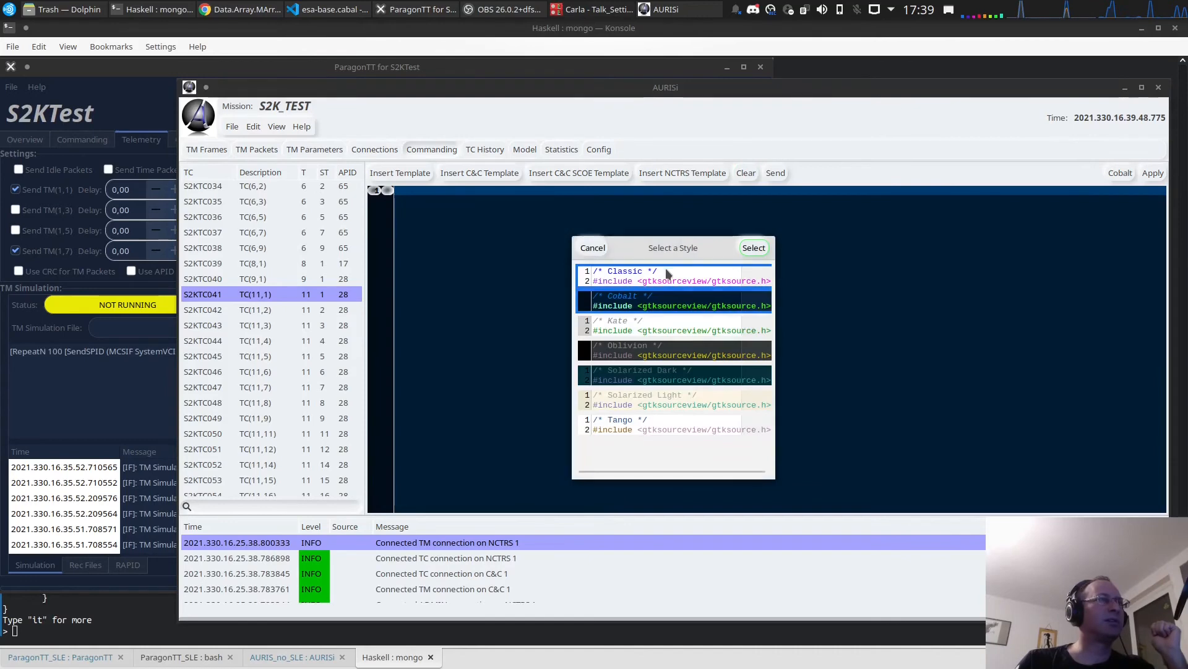
left_click(754, 247)
left_click(1152, 174)
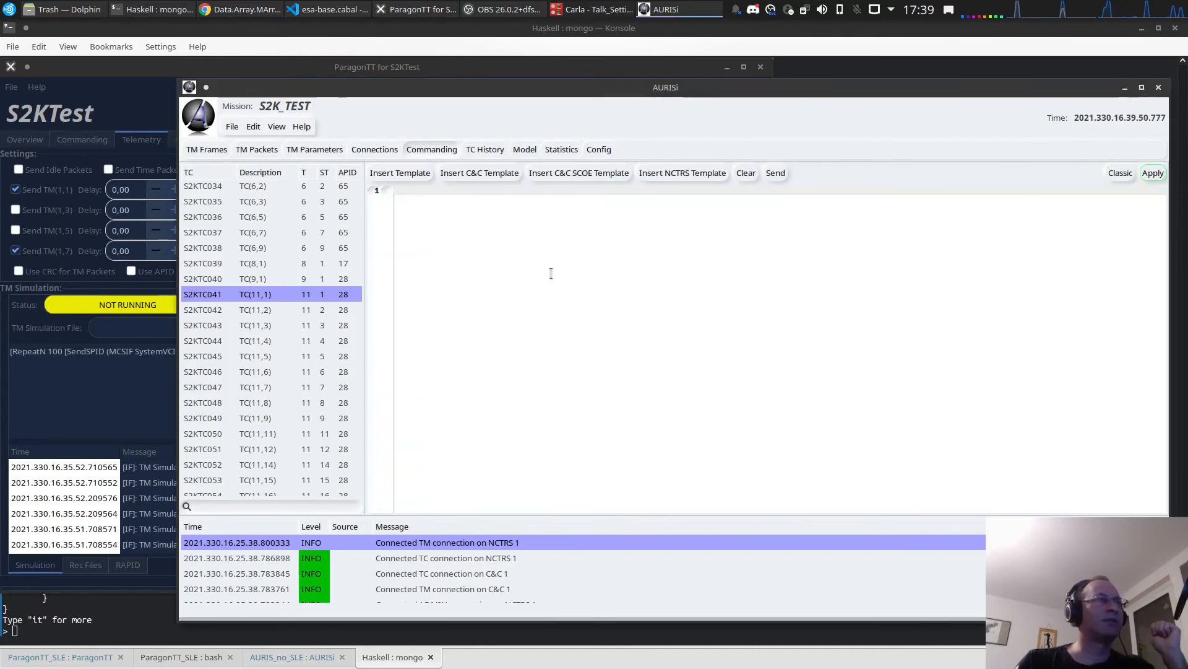
Insert telecommand S2KTC001, TC(2,1), into the editor, send it and check its verification in the TC history.
scroll(269, 229, "up", 1)
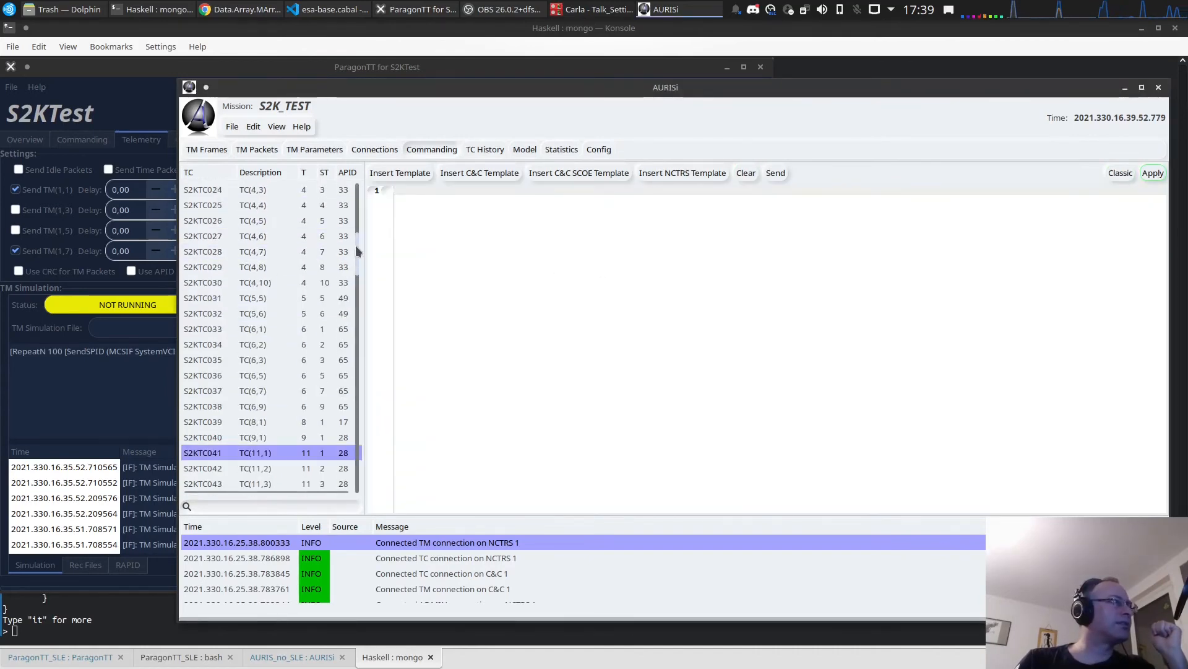
scroll(356, 246, "up", 10)
left_click(217, 192)
left_click_drag(218, 192, 632, 255)
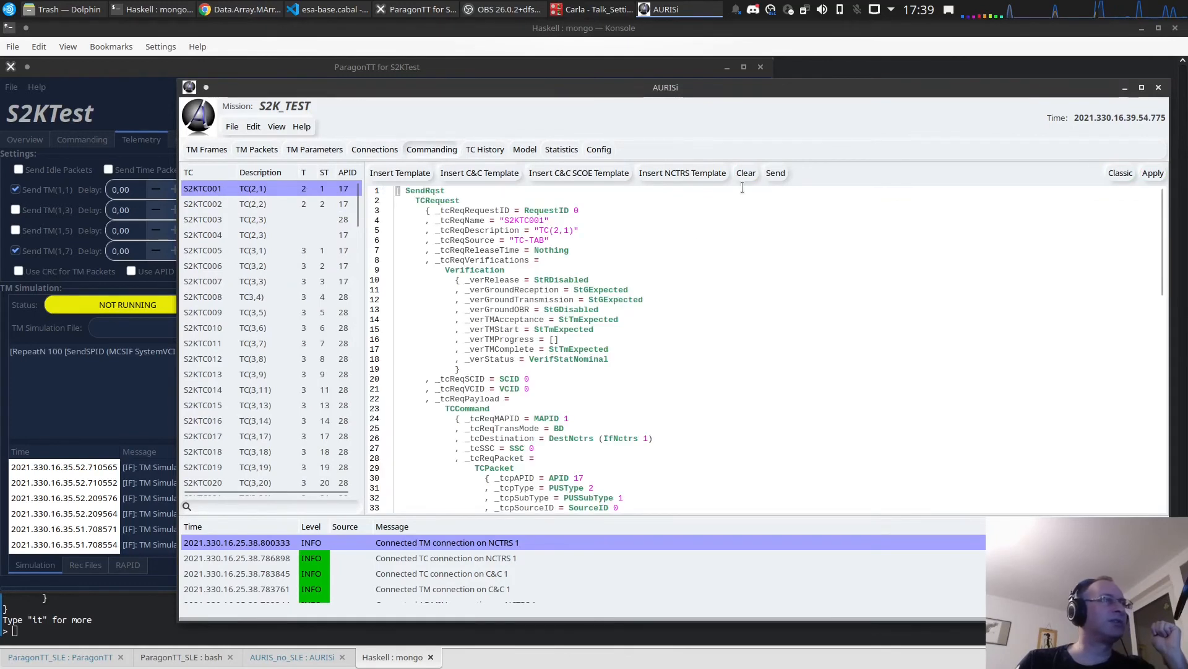
left_click(772, 174)
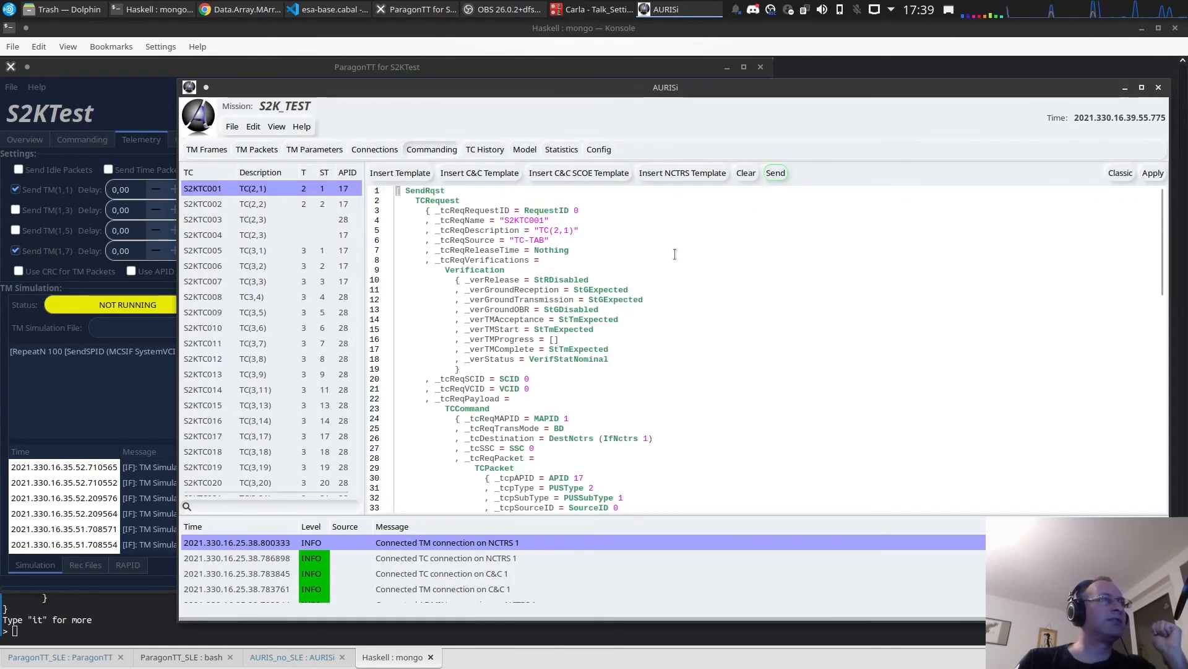
left_click(485, 152)
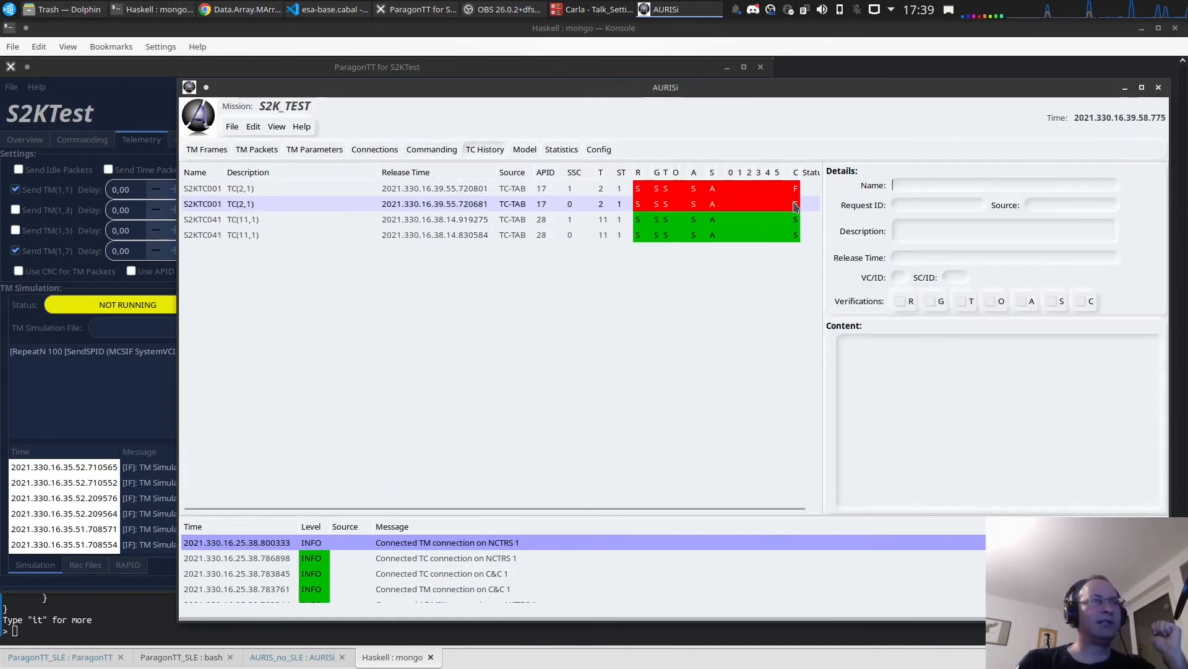
Turn off Fail Acknowledge TM(1,8) in ParagonTT, resend the S2KTC001 script from AURISi and check the TC history.
left_click(143, 151)
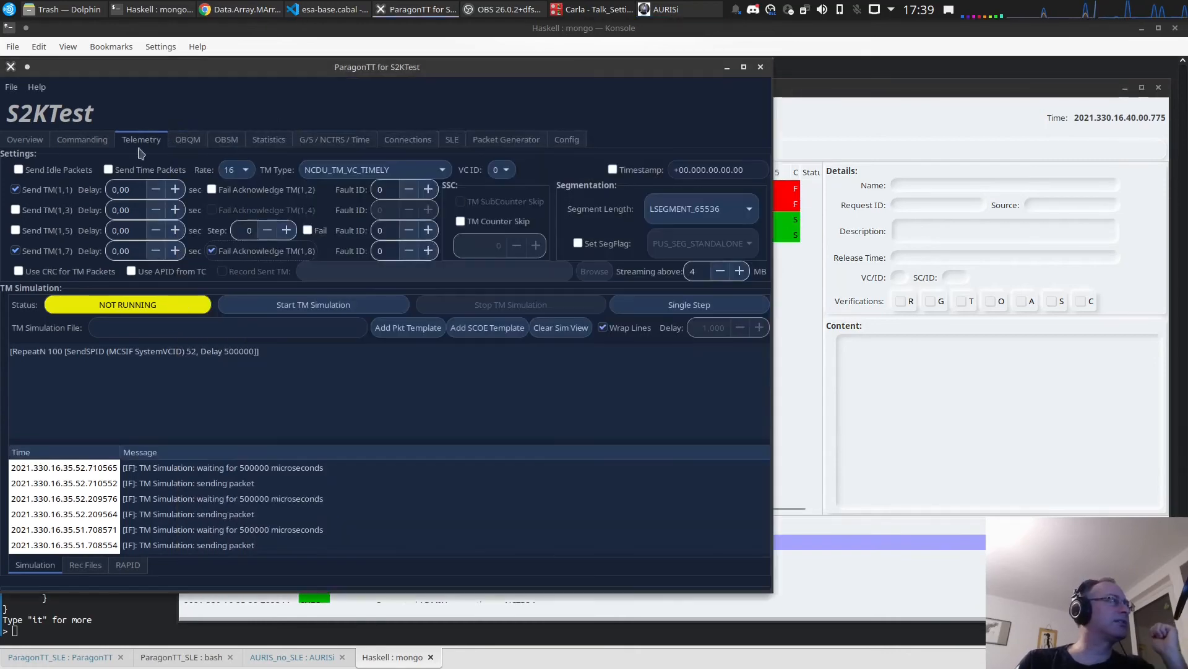
left_click(922, 125)
left_click(444, 152)
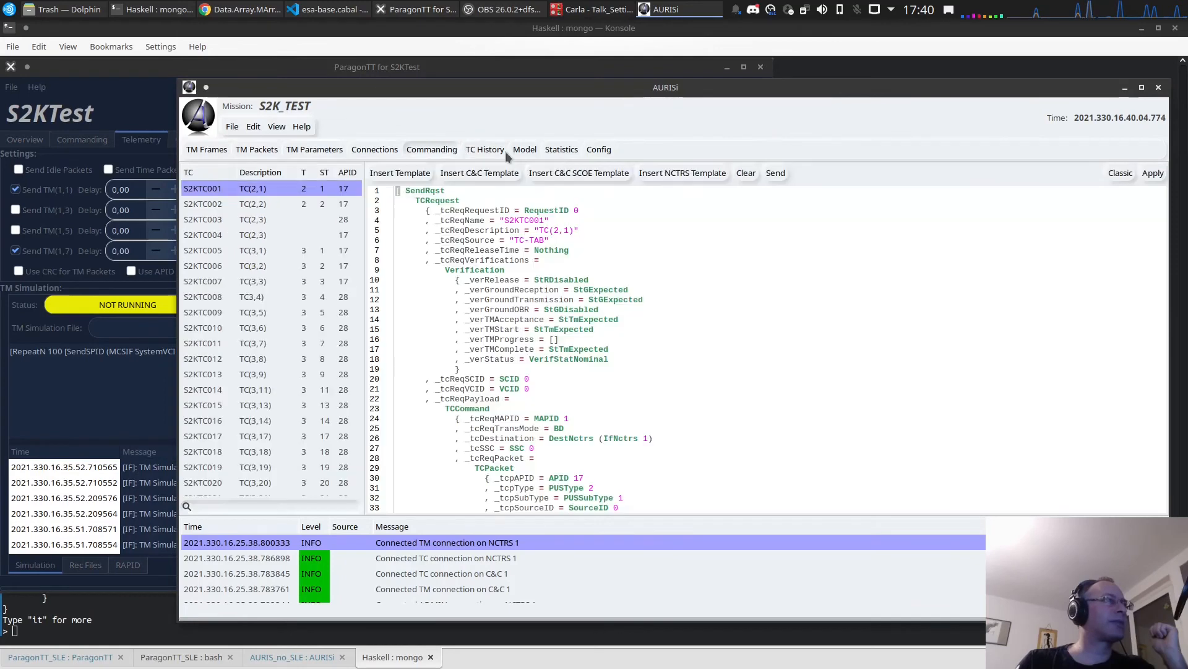
left_click(775, 173)
left_click(486, 149)
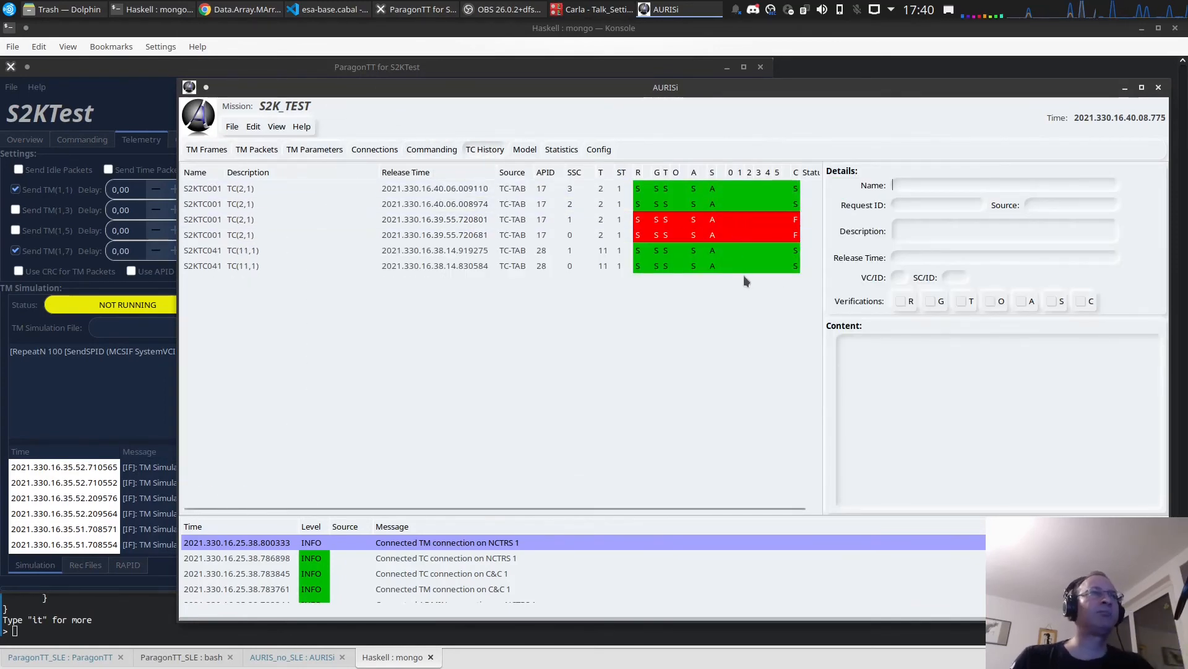
Examine the details and packet content of the second-listed S2KTC001 entry in the TC history and view the data model information.
left_click(479, 204)
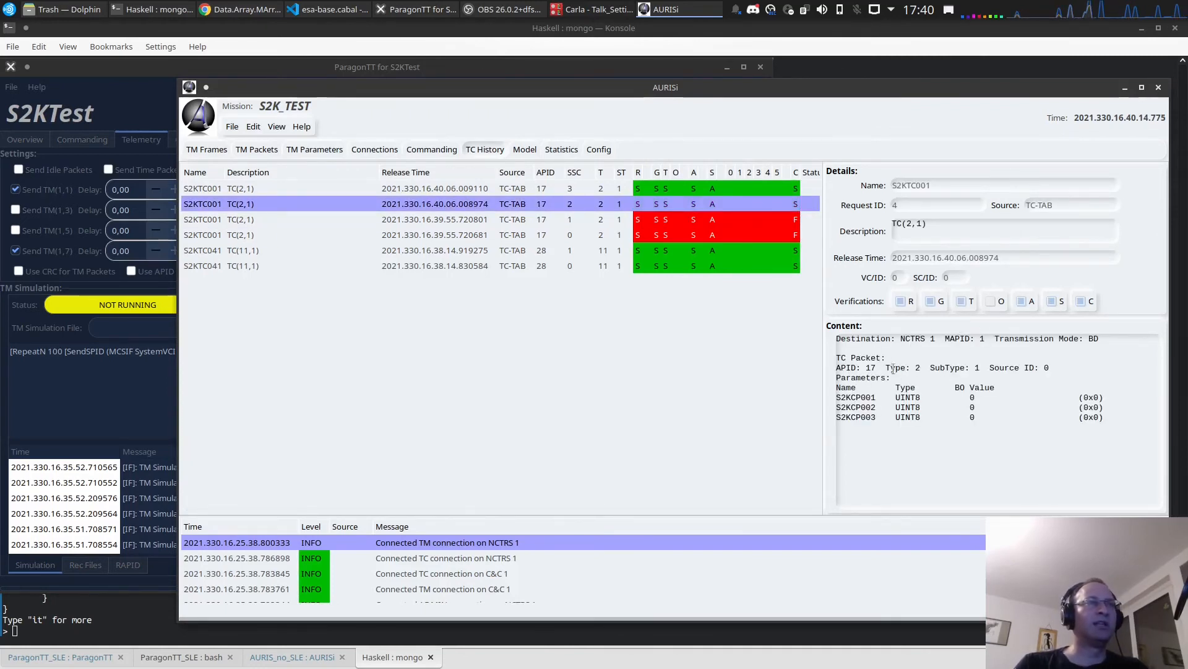
left_click(873, 357)
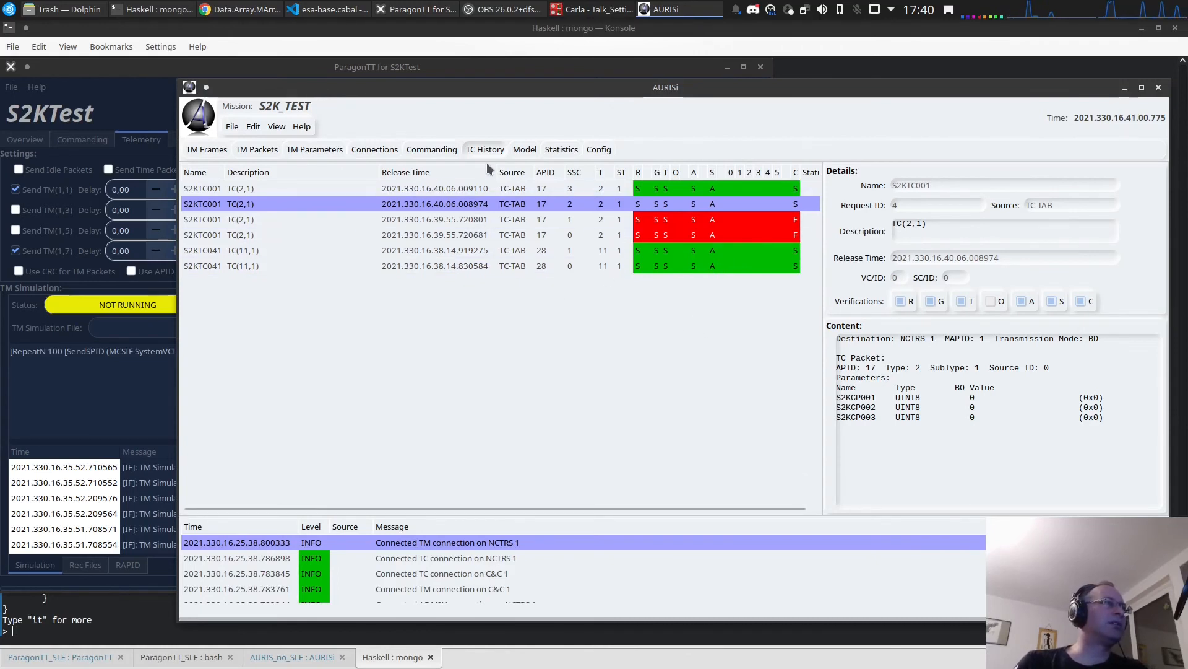
left_click(520, 150)
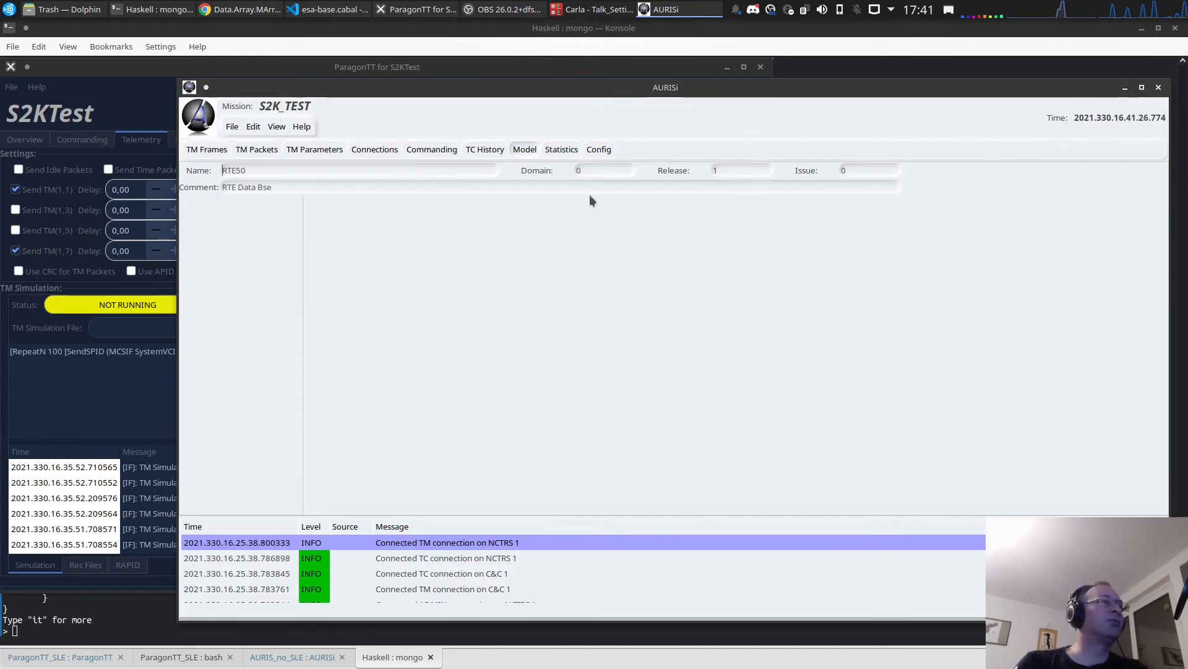
Examine AURISi's configuration, including the NCTRS, EDEN and C&C connection blocks, verification timeouts and database settings.
left_click(599, 149)
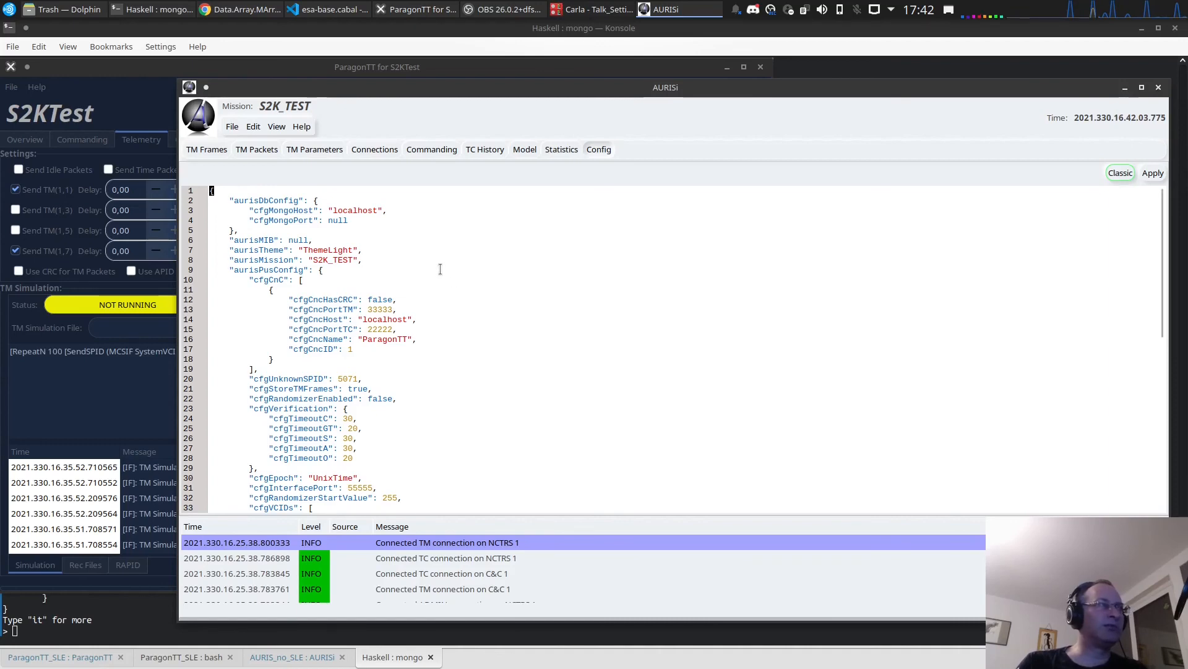
scroll(436, 285, "down", 12)
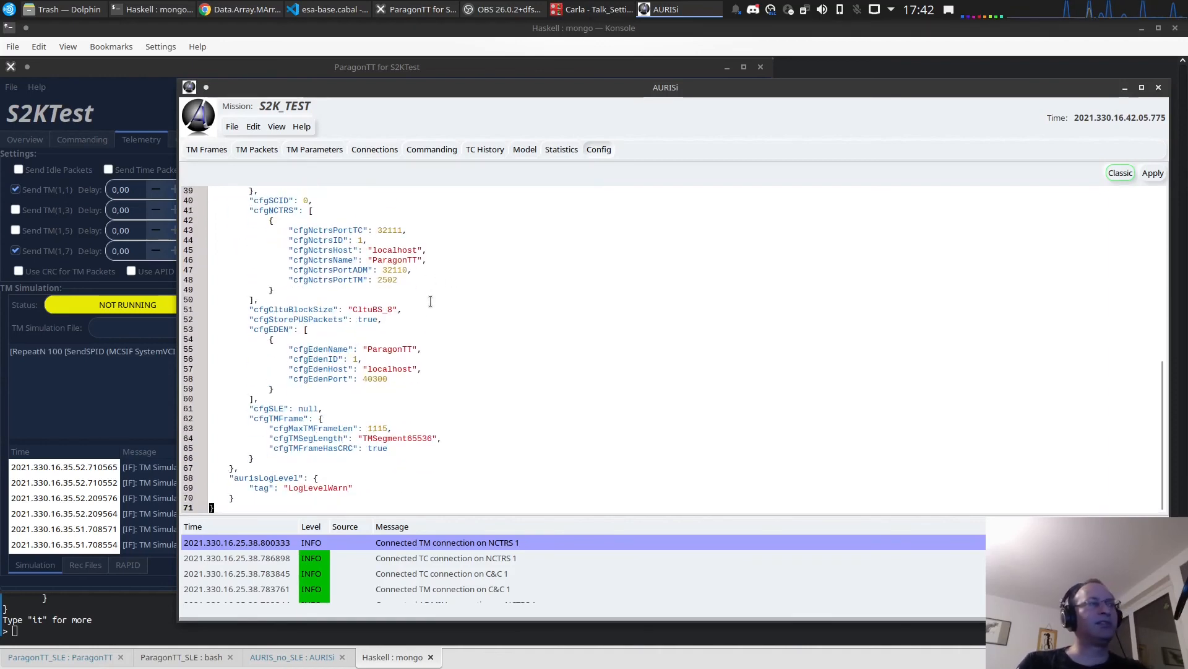
scroll(431, 302, "up", 5)
scroll(432, 306, "down", 5)
scroll(434, 316, "up", 3)
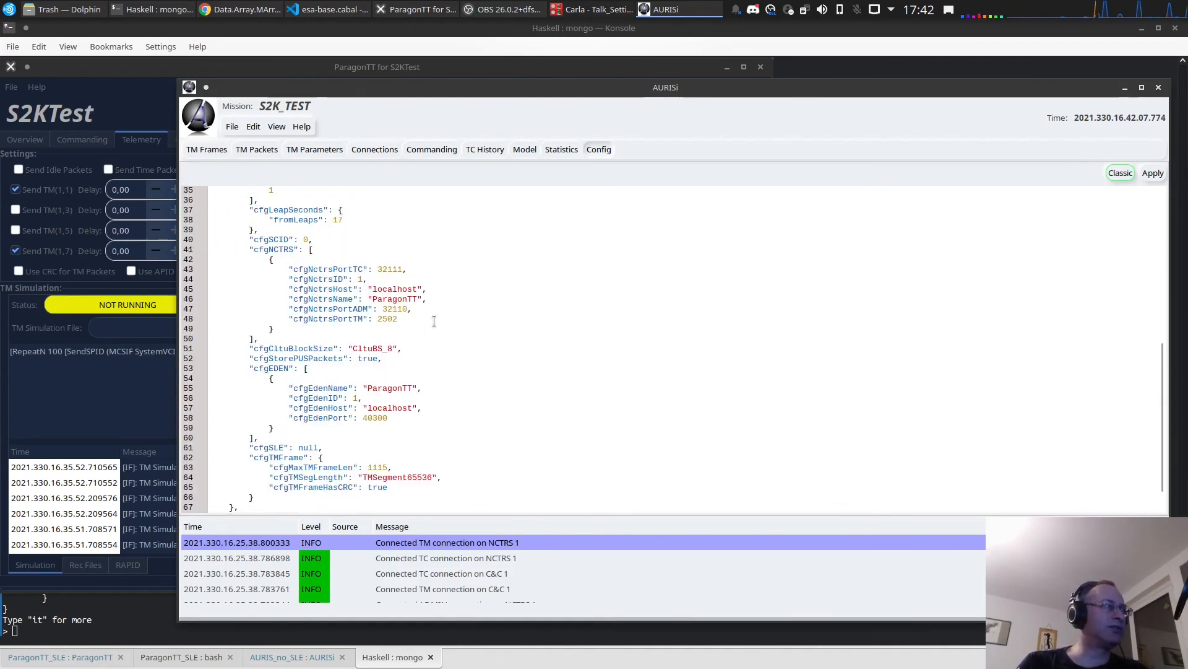
left_click_drag(250, 290, 452, 376)
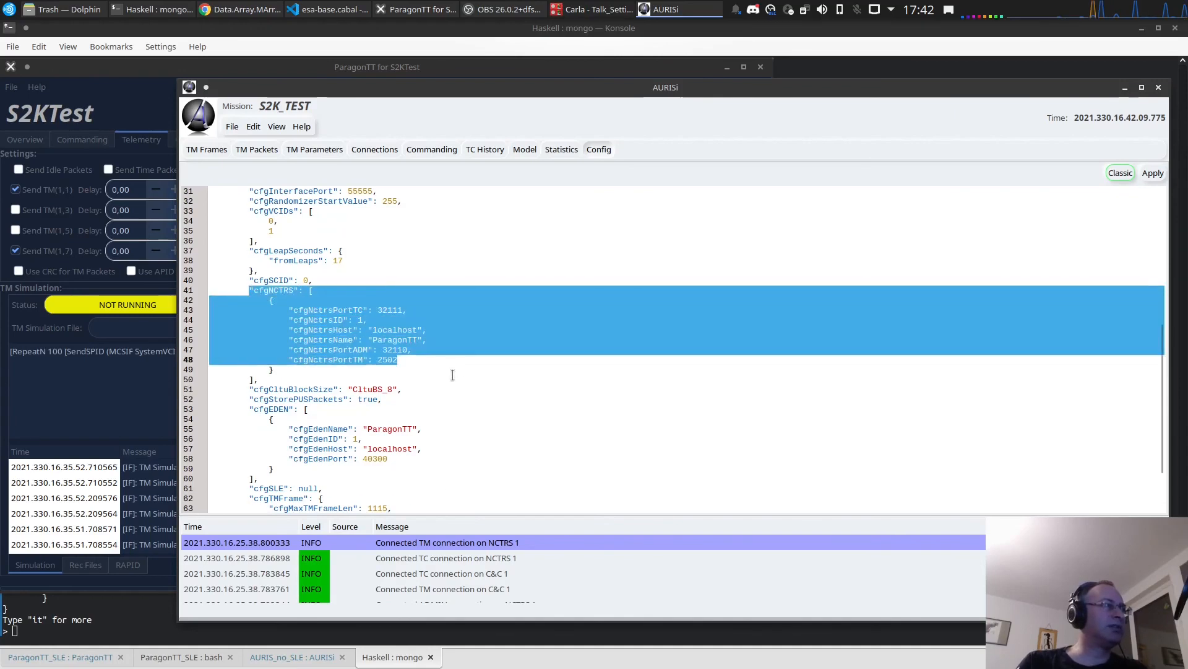
left_click(452, 377)
left_click_drag(260, 409, 260, 479)
scroll(446, 436, "up", 5)
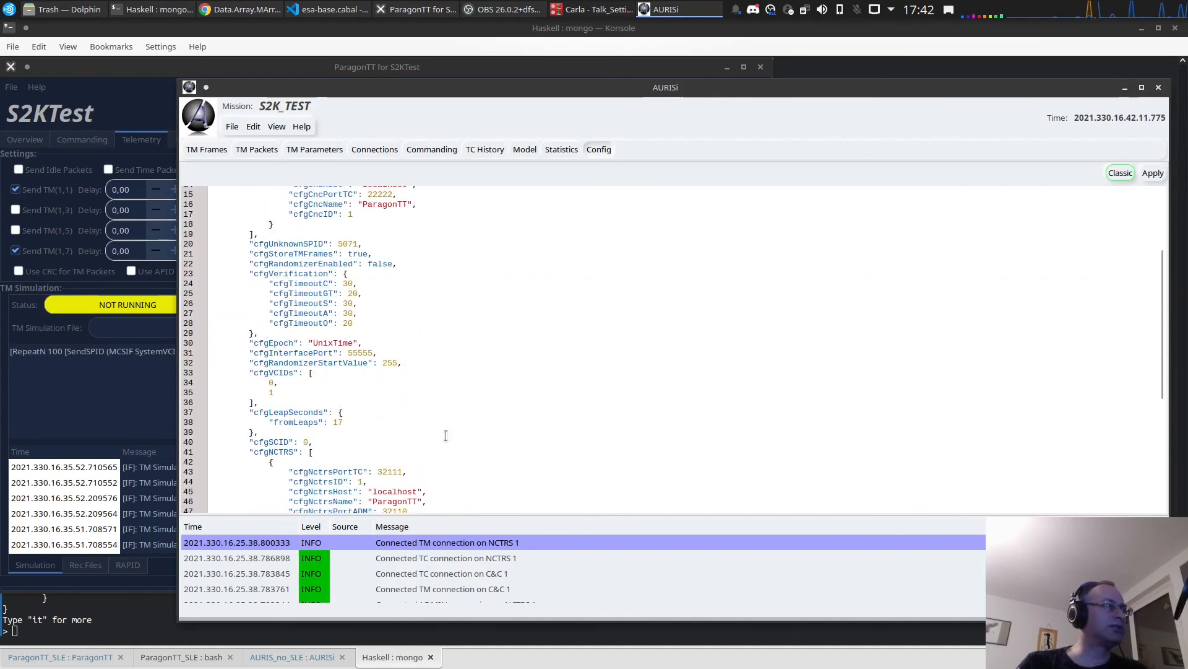
scroll(442, 275, "up", 5)
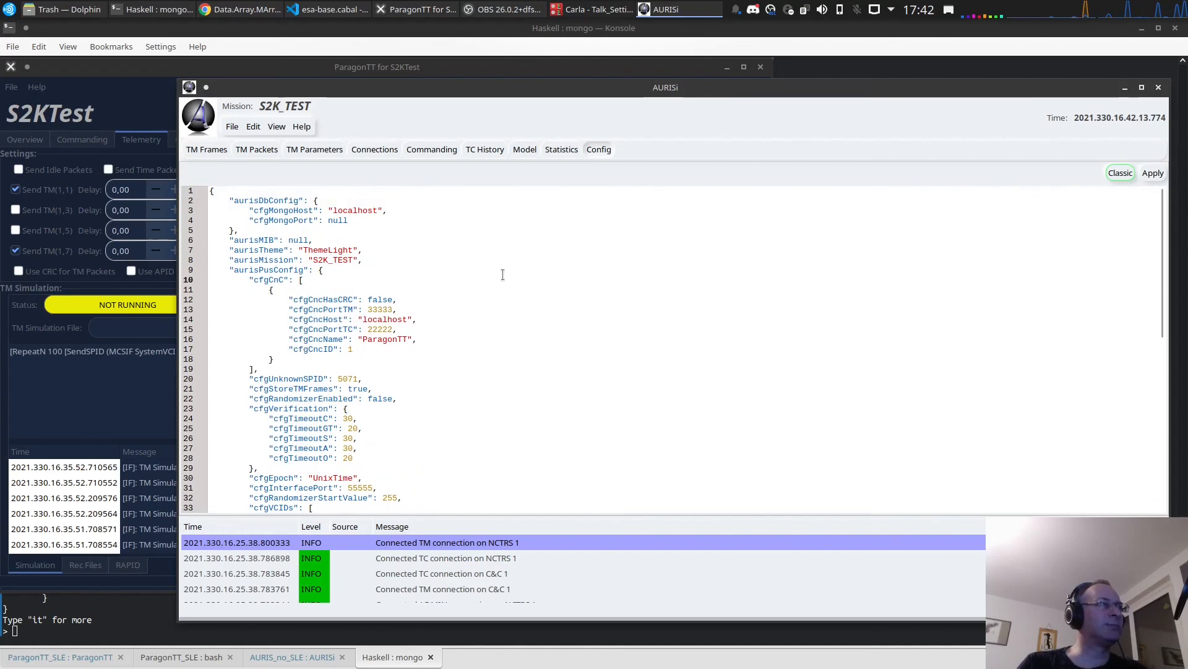
key("Up")
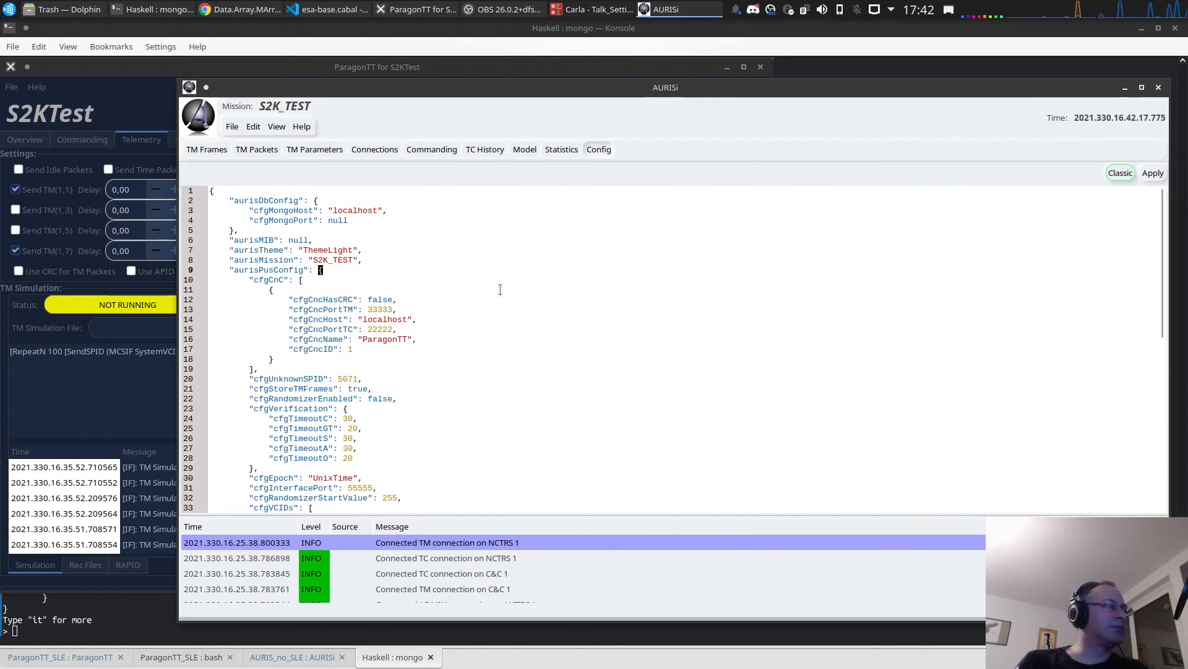
Review the graph options for S2KTP501 and S2KTP502 in the TM parameters view and remove the graph.
left_click(322, 150)
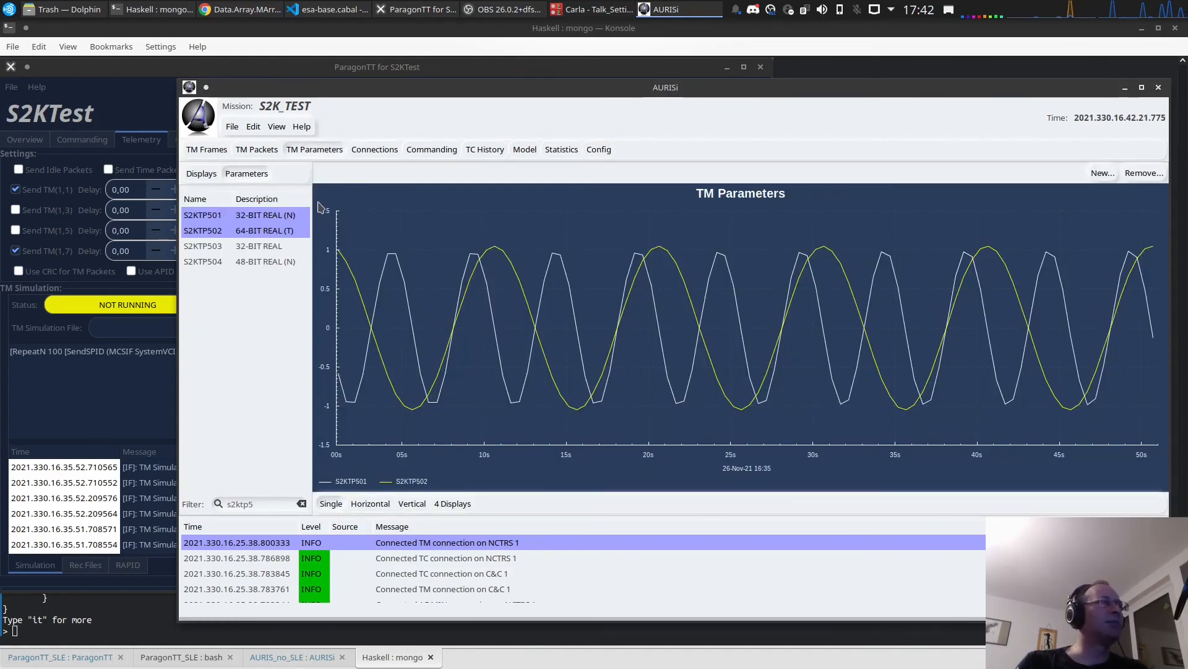
right_click(587, 257)
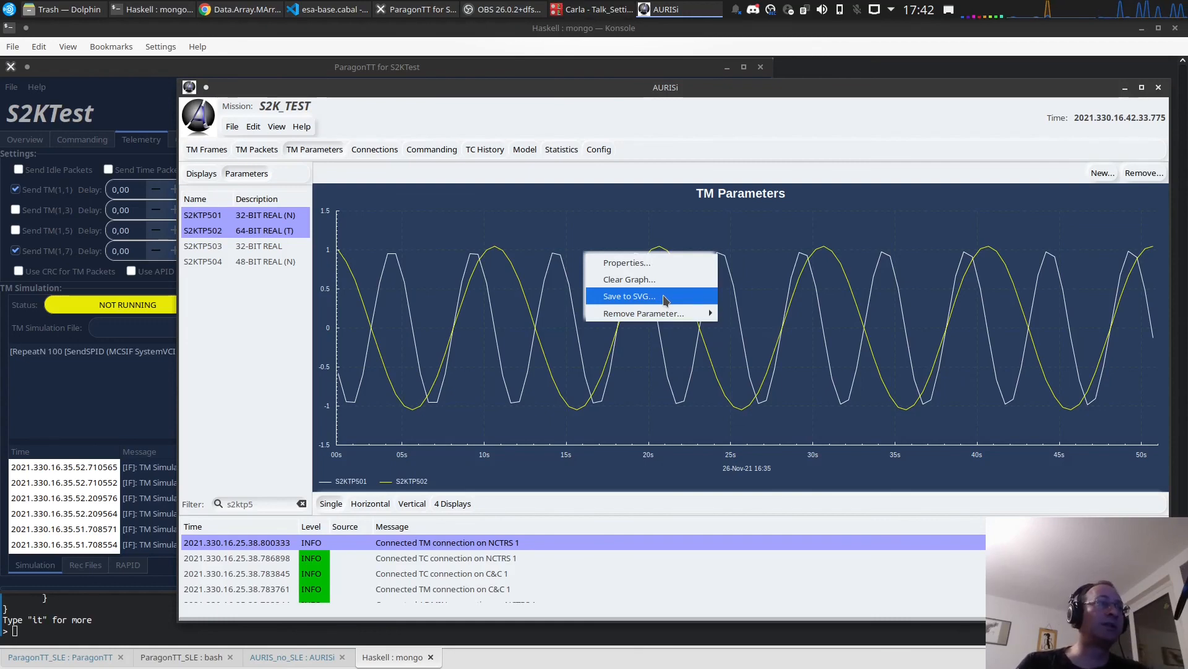
mouse_move(665, 314)
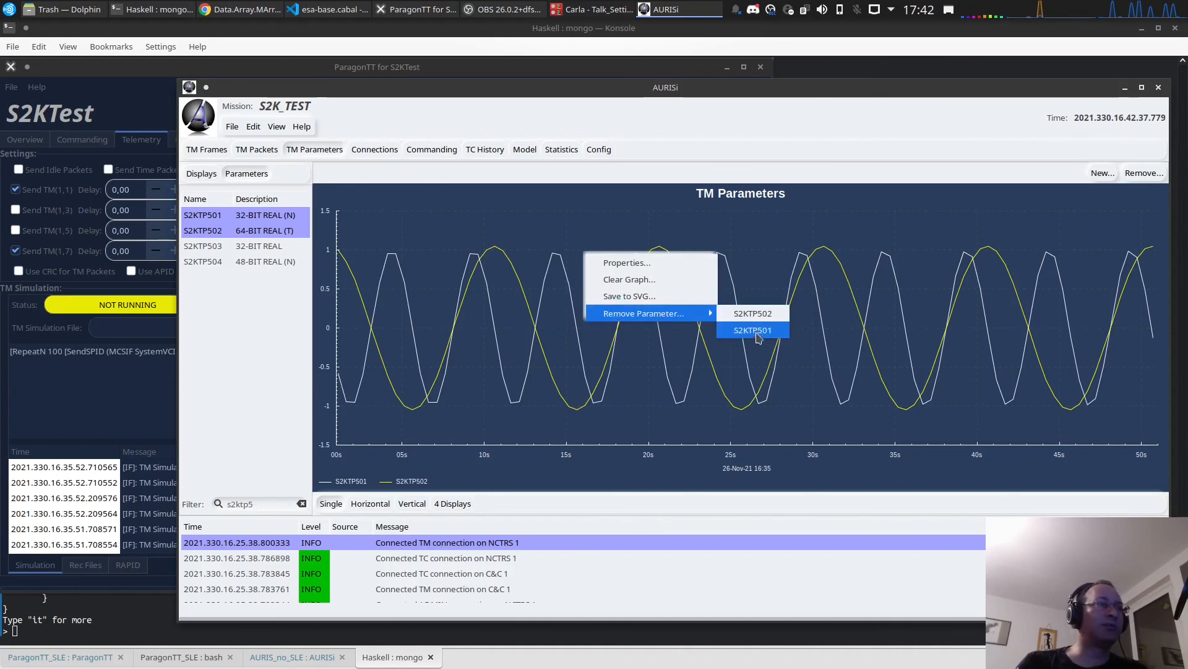
left_click(865, 370)
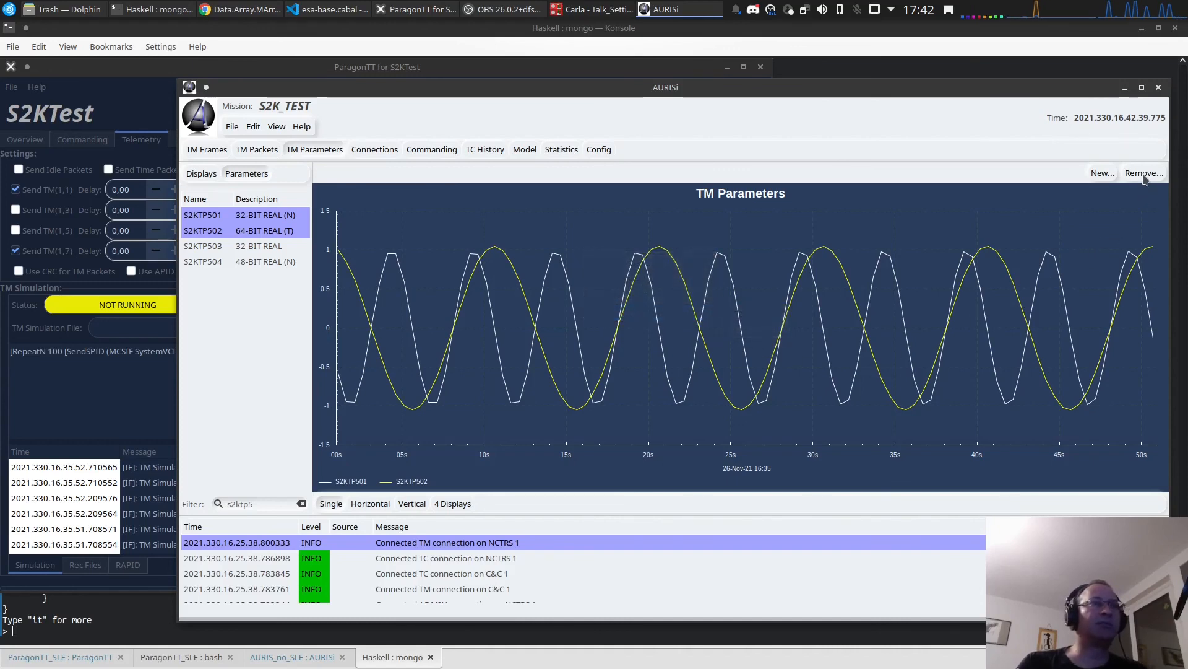
left_click(1144, 173)
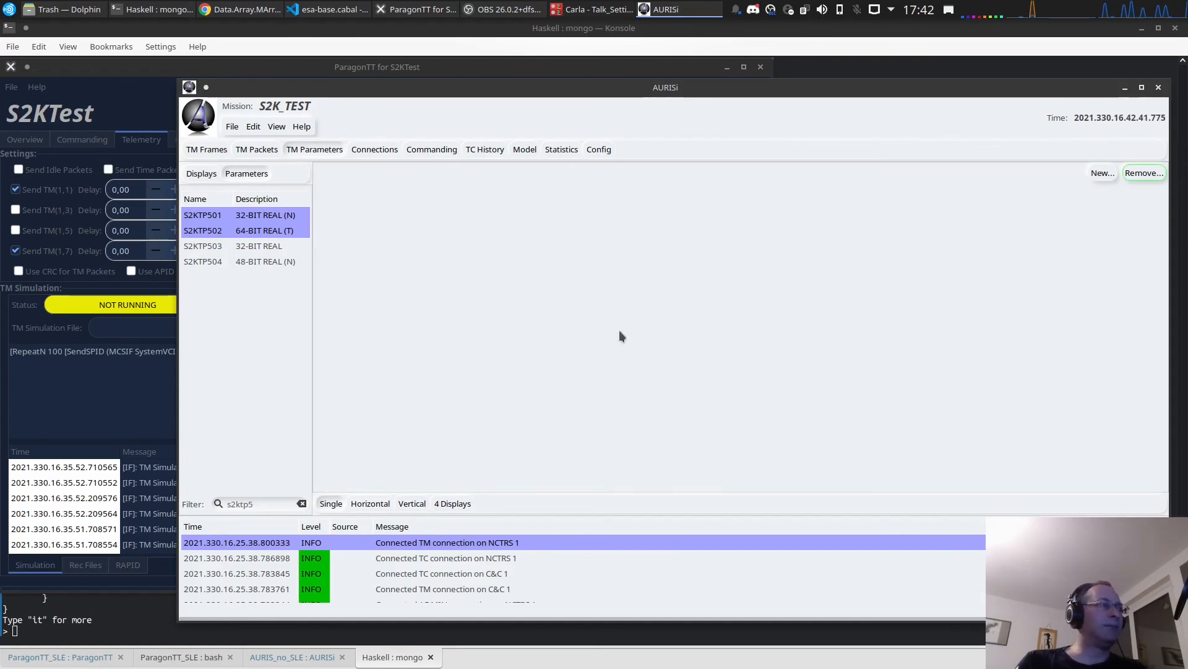